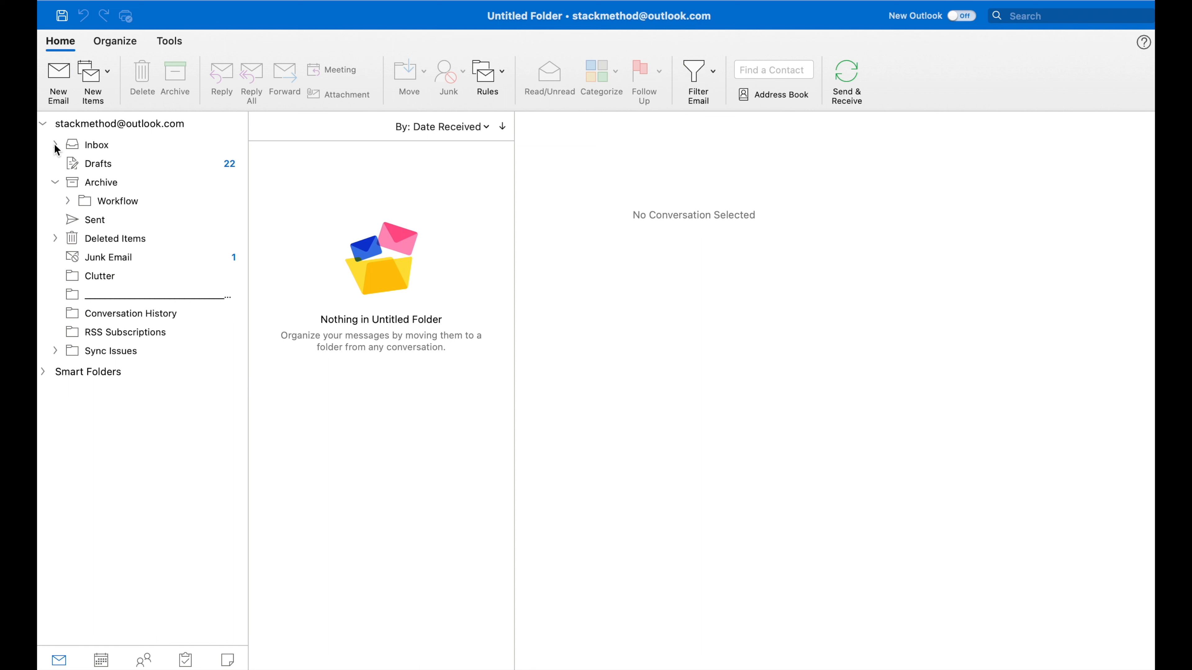
Step: Expand the Inbox folder with its 7 When subfolder collapsed, and open the Untitled Folder's name for editing
click(55, 145)
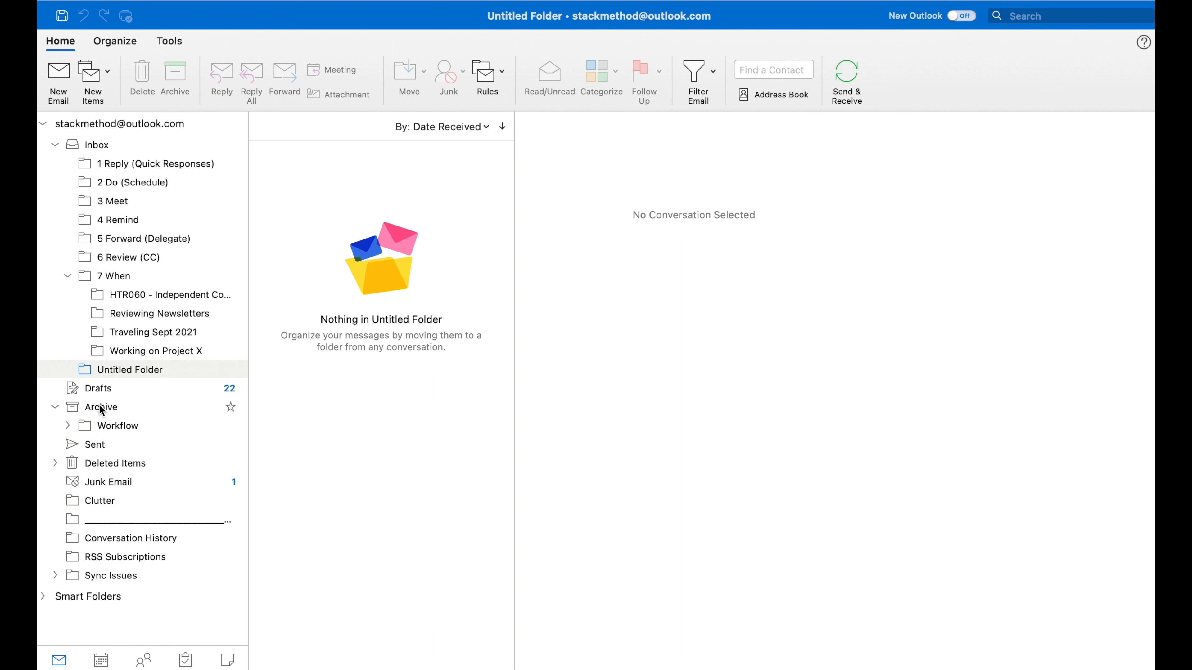
click(118, 370)
click(128, 371)
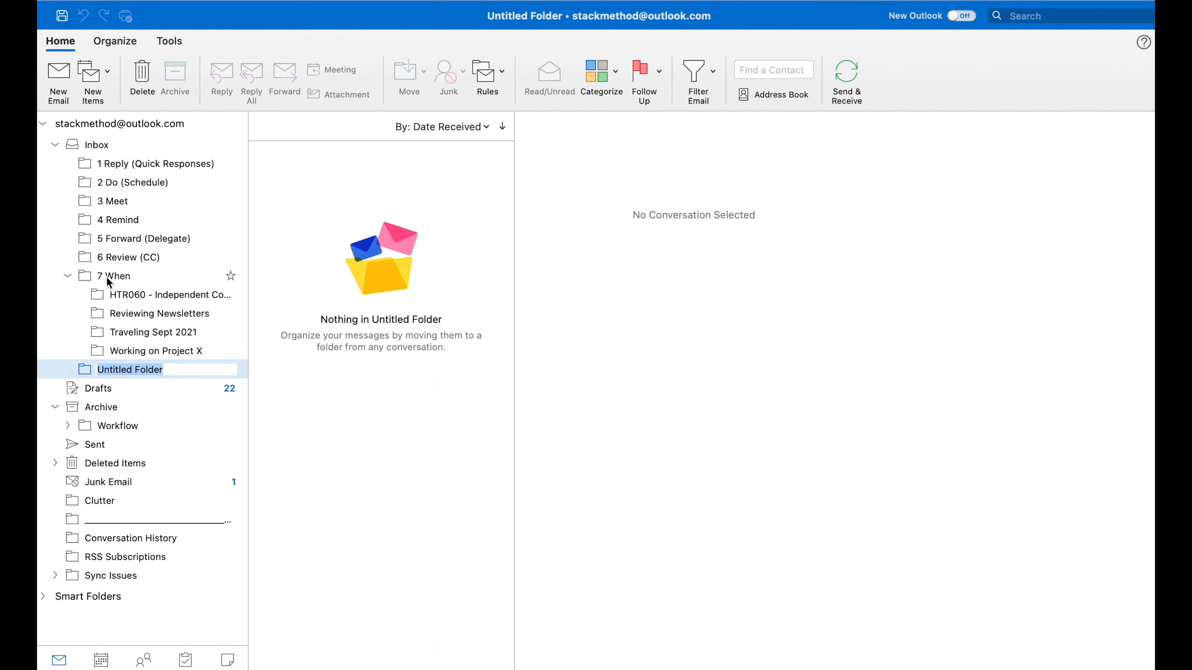
click(68, 276)
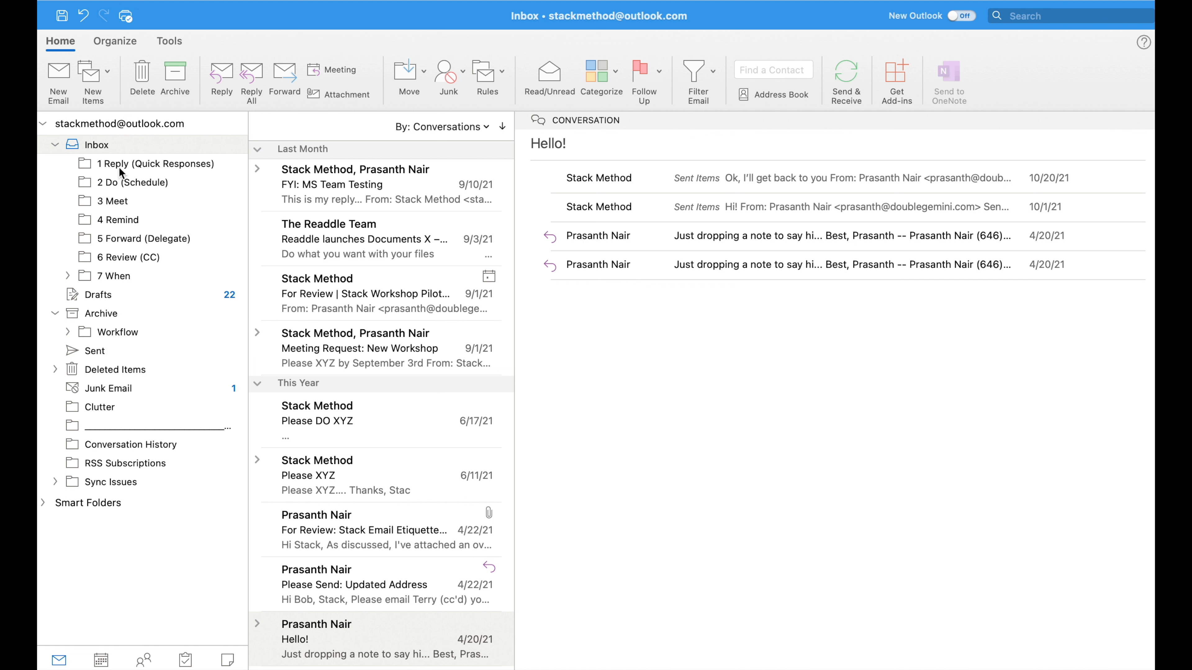
Step: Move the Hello! conversation to the 1 Reply (Quick Responses) folder and view it there
click(302, 183)
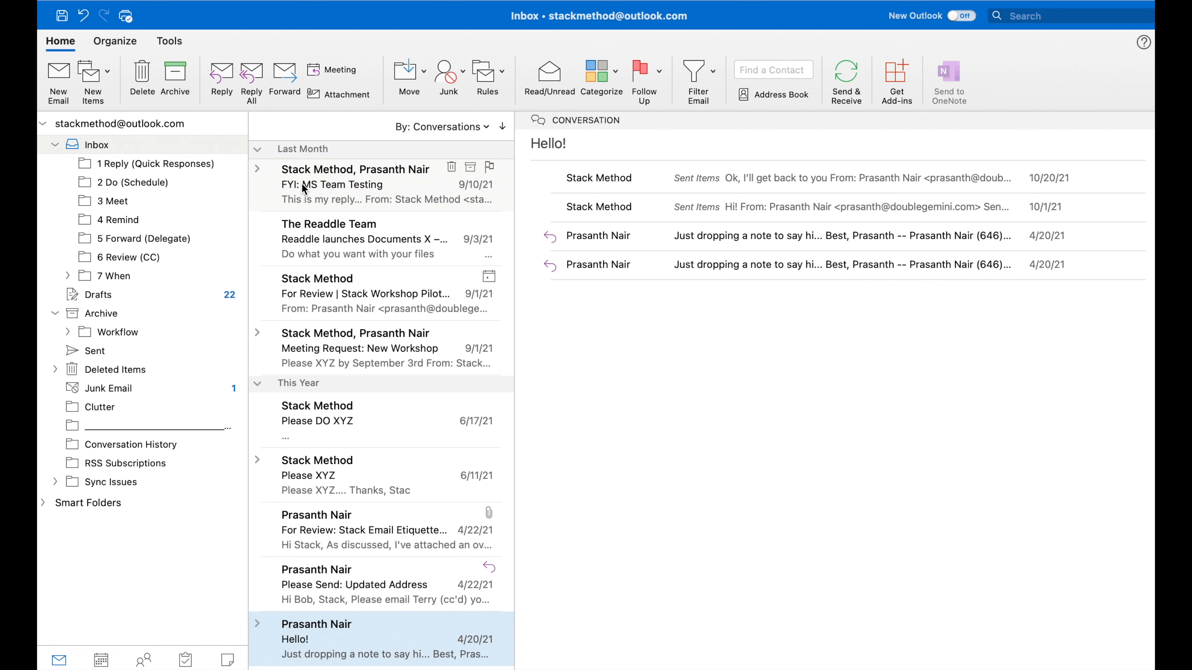
key(super+shift+m)
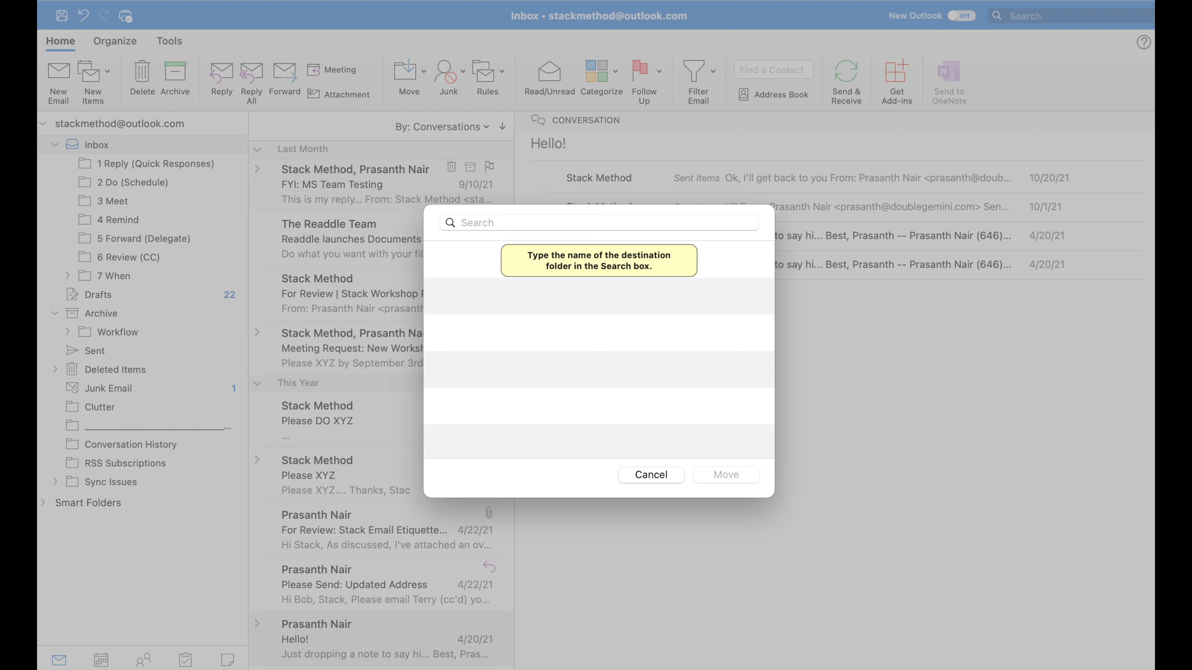
text(1)
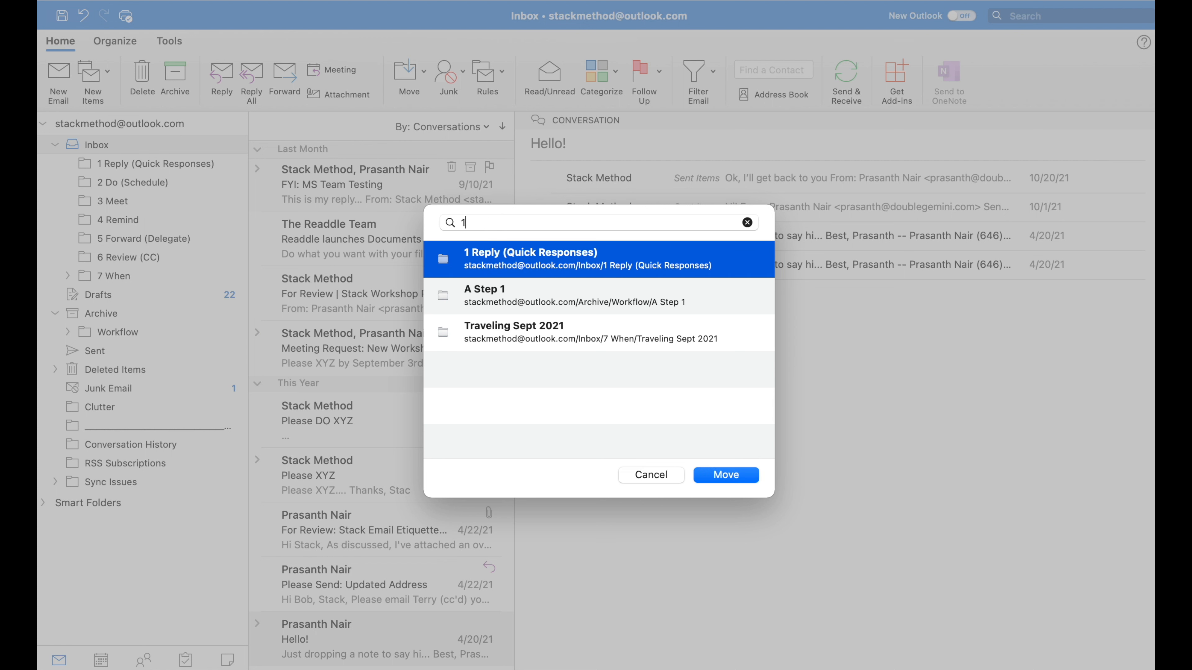
key(Return)
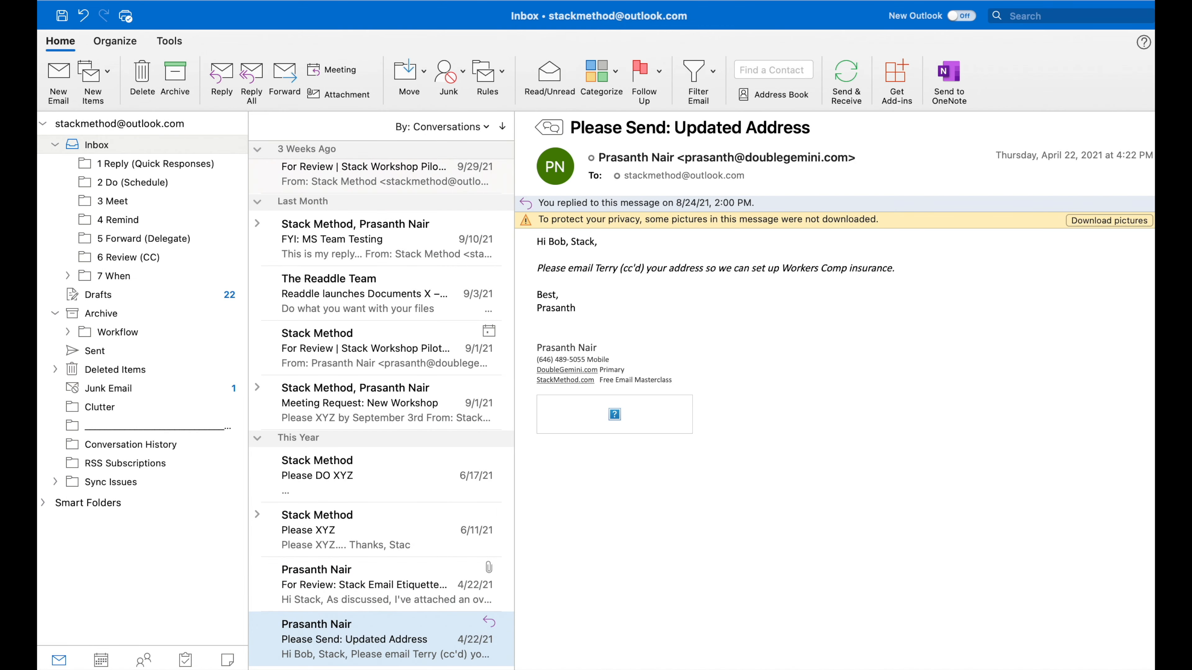
click(110, 164)
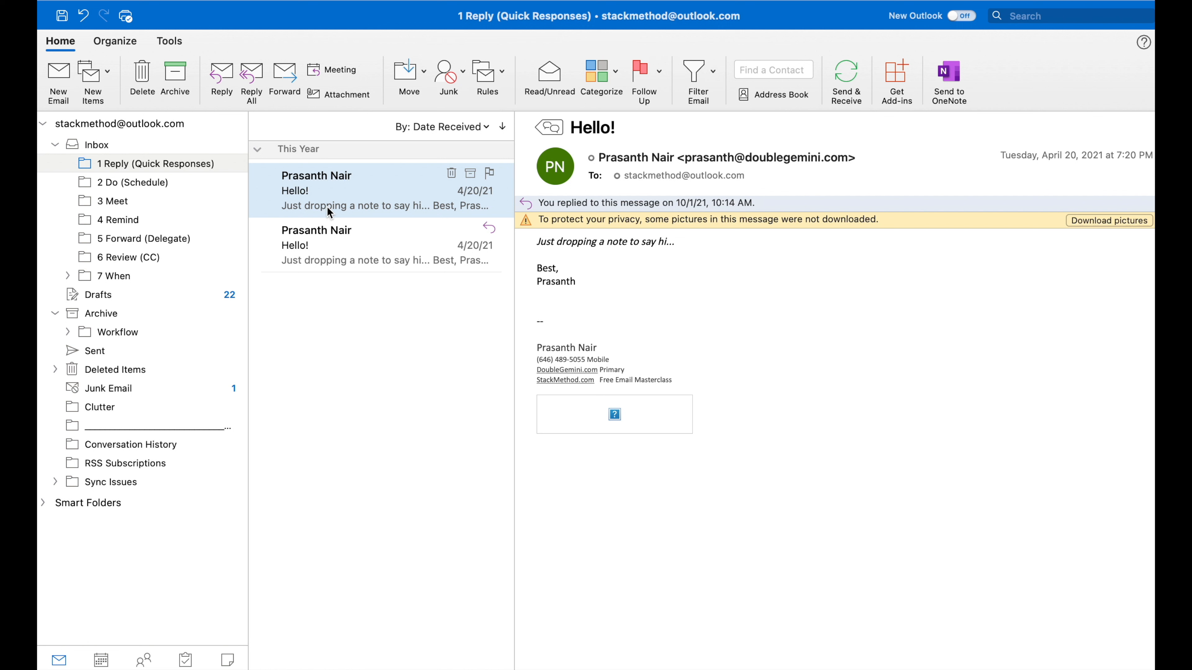
Step: From the Inbox, move the whole "For Review | Stack Workshop Pilot Proposal for Lenovo" conversation to 6 Review (CC) and view it there
click(90, 143)
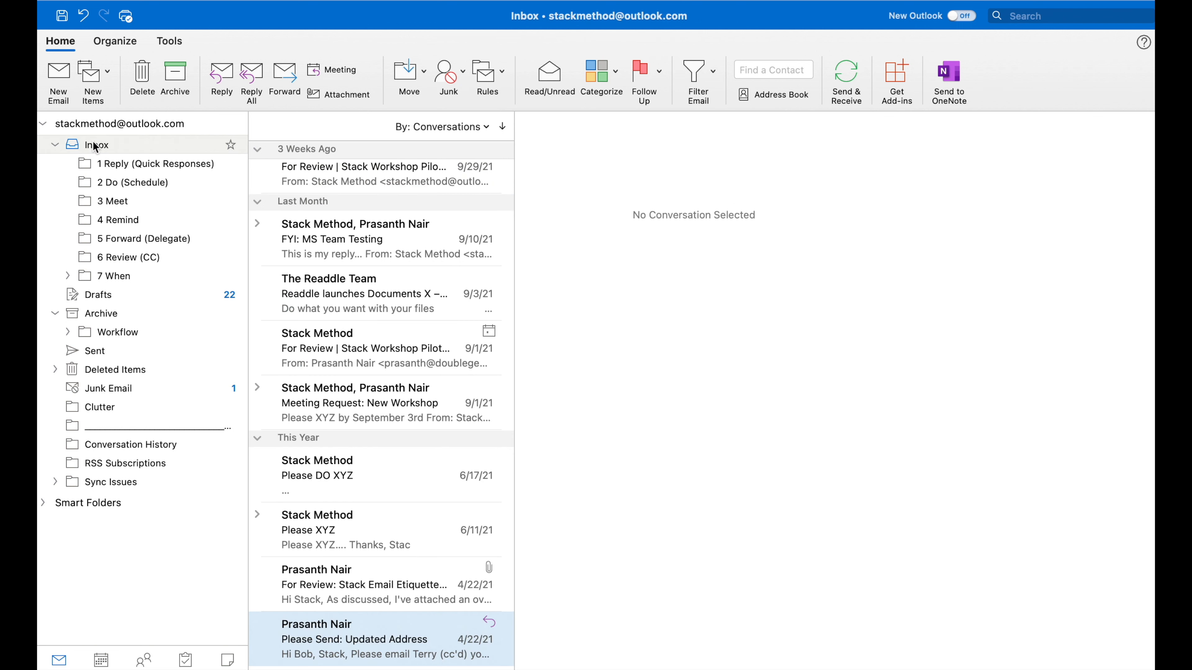
click(297, 181)
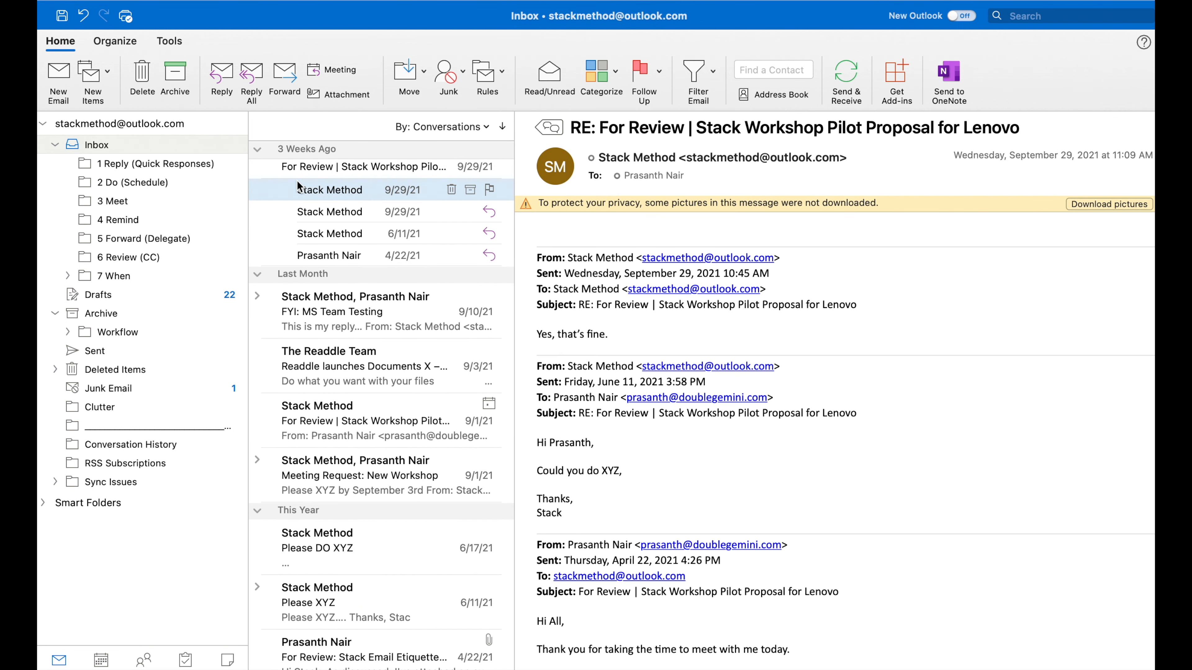
click(279, 173)
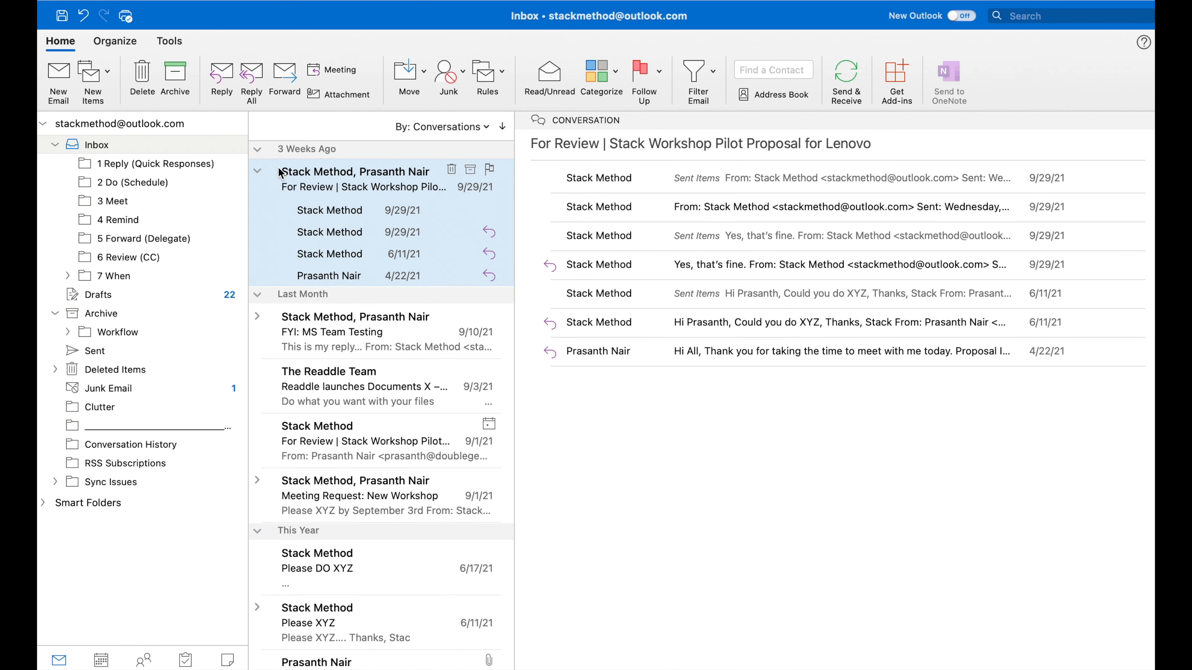
key(super+shift+m)
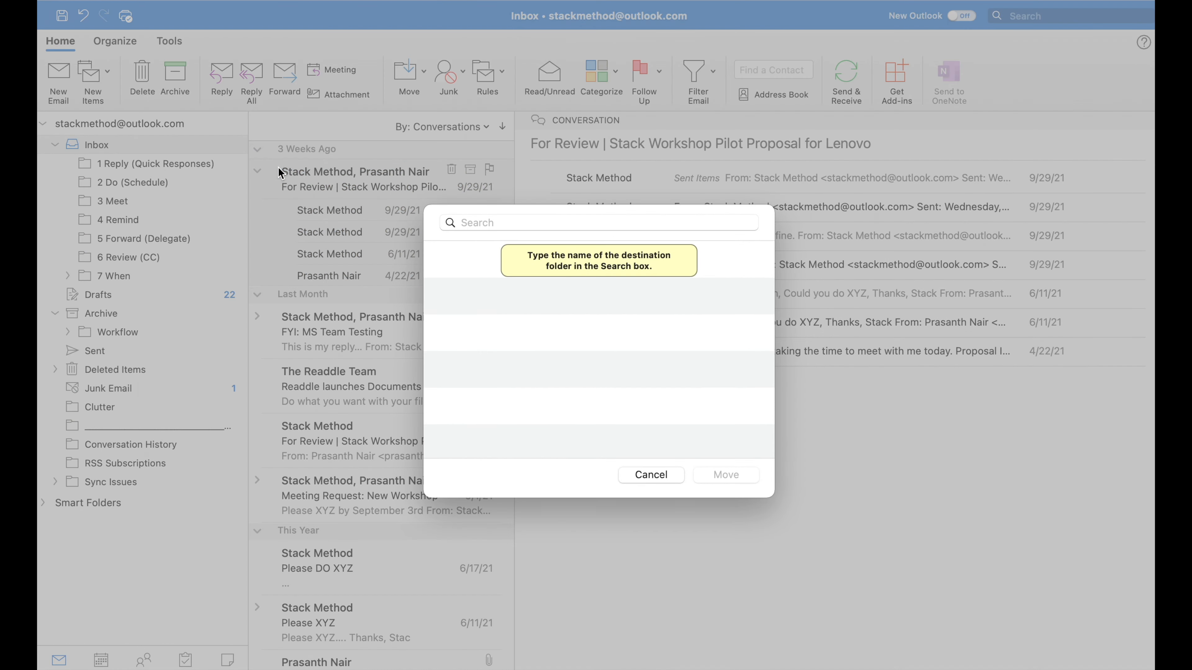
text(6)
key(Return)
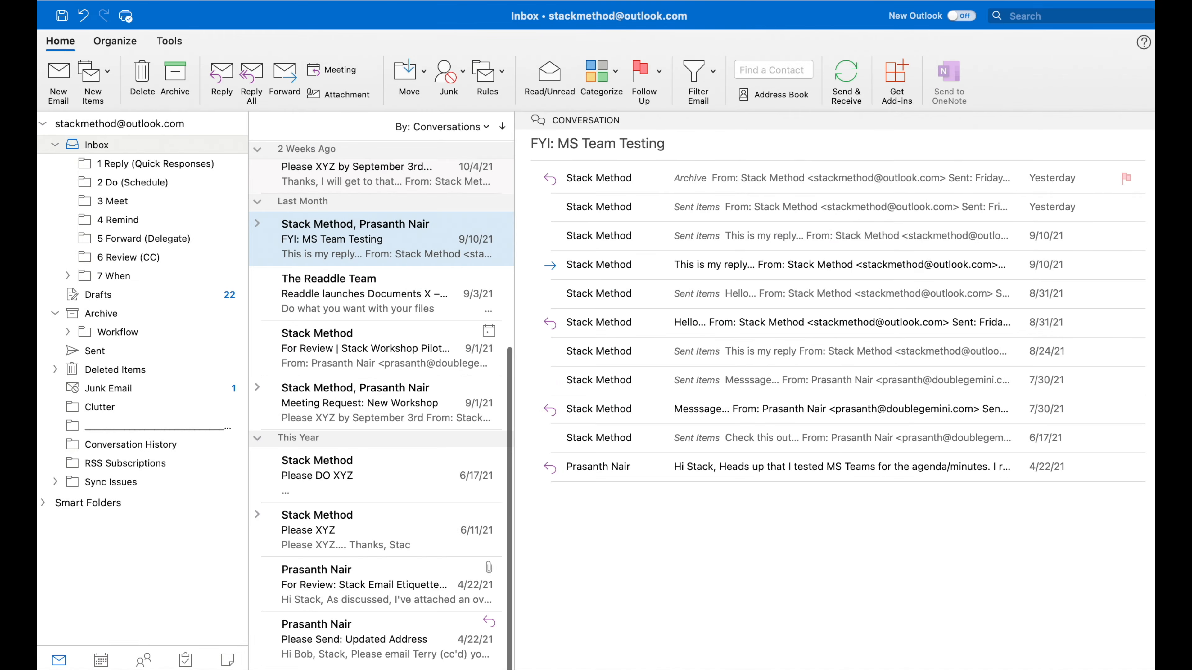
click(106, 258)
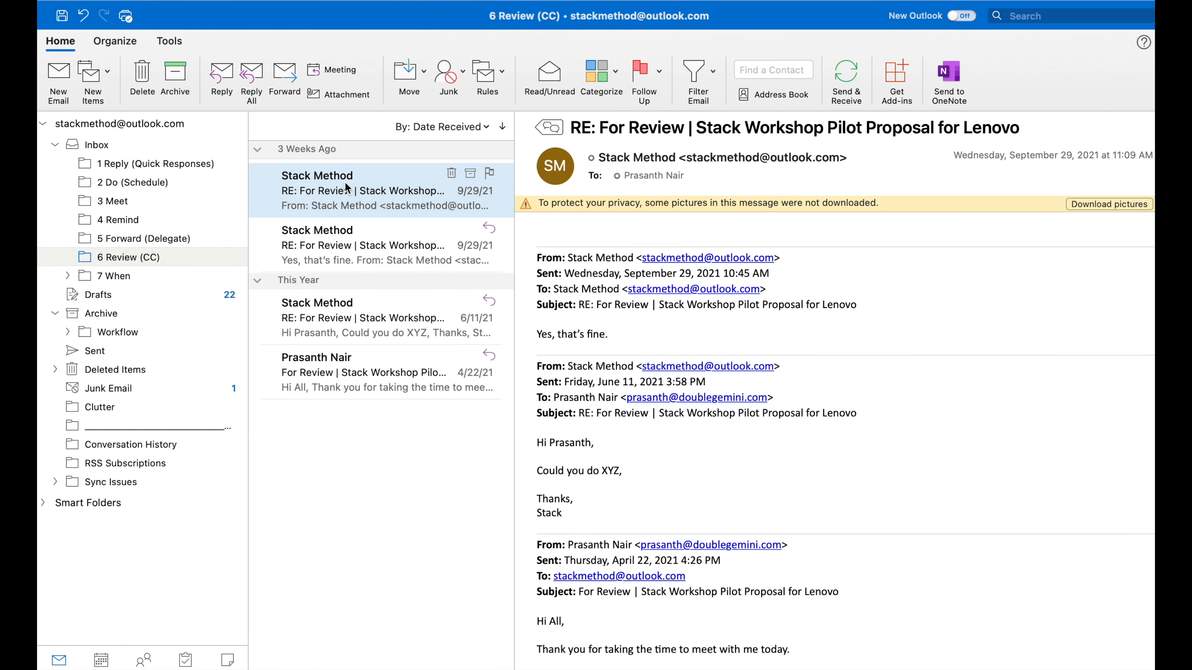
Step: Return to the Inbox and move the 10/4/21 message of "Please XYZ by September 3rd..." to 2 Do (Schedule)
click(98, 144)
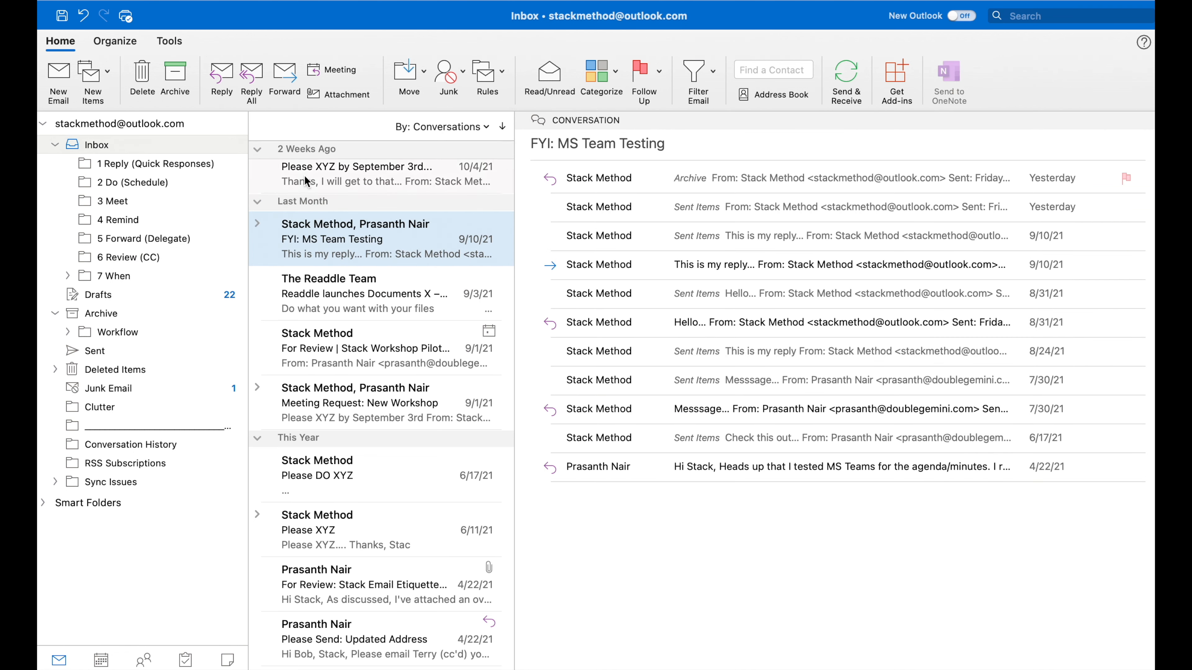
click(342, 179)
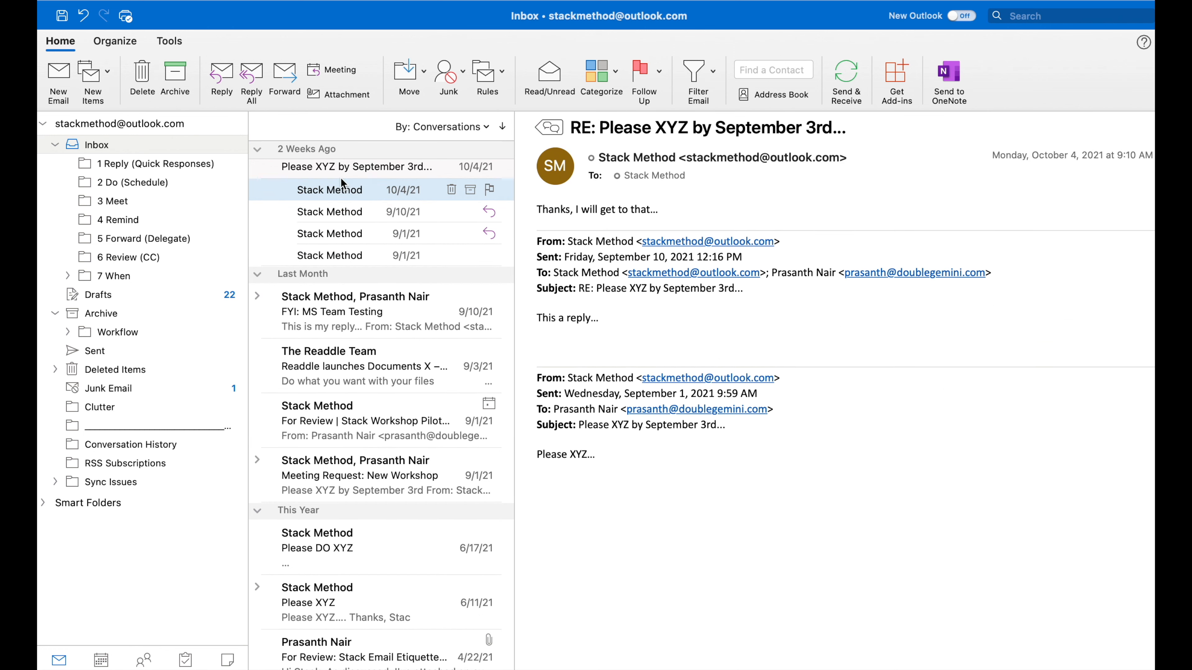
key(super+shift+m)
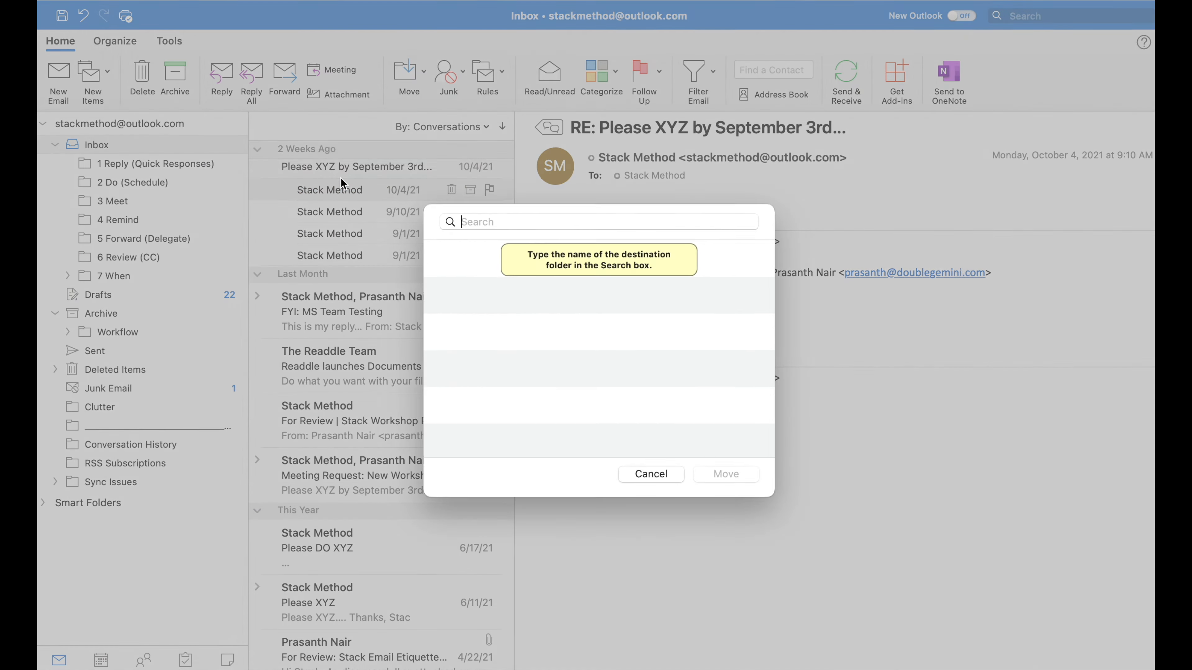
key(Return)
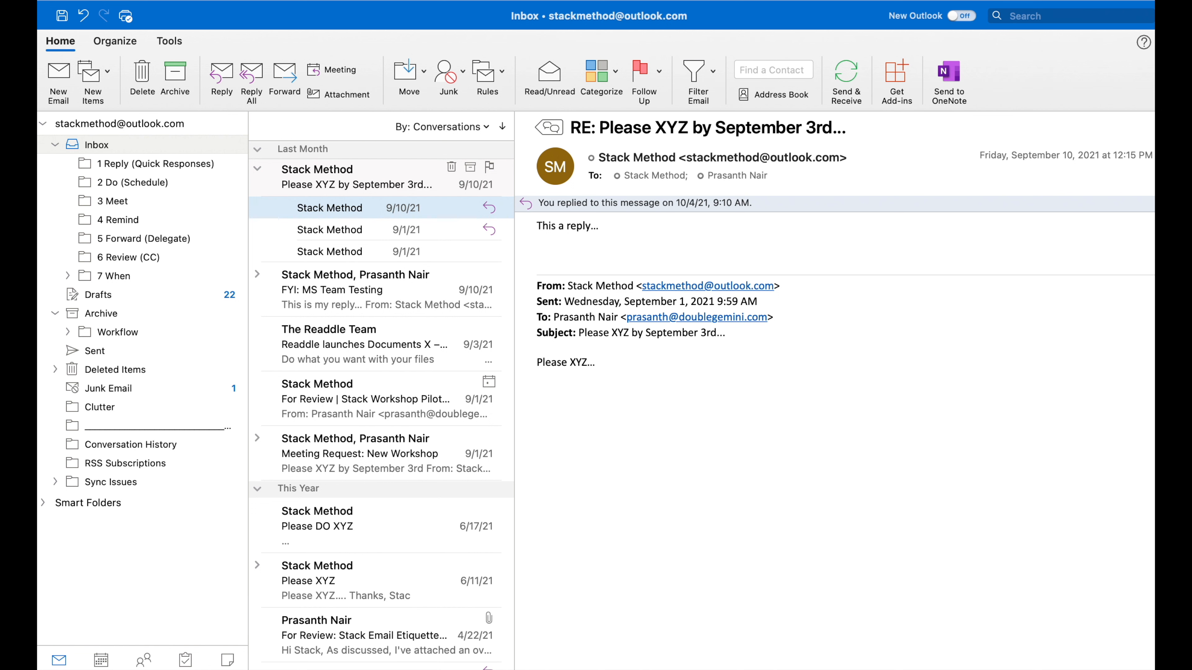
Step: Move the rest of the "Please XYZ by September 3rd..." conversation to the 2 Do (Schedule) folder
click(341, 173)
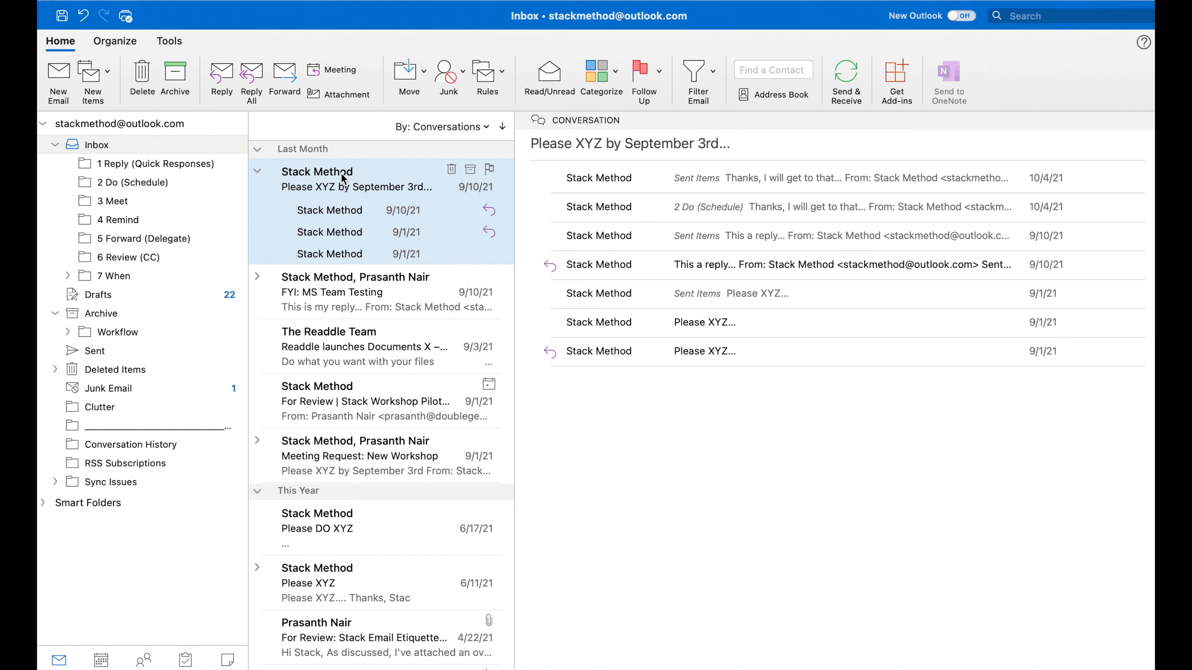
key(super+shift+m)
text(2)
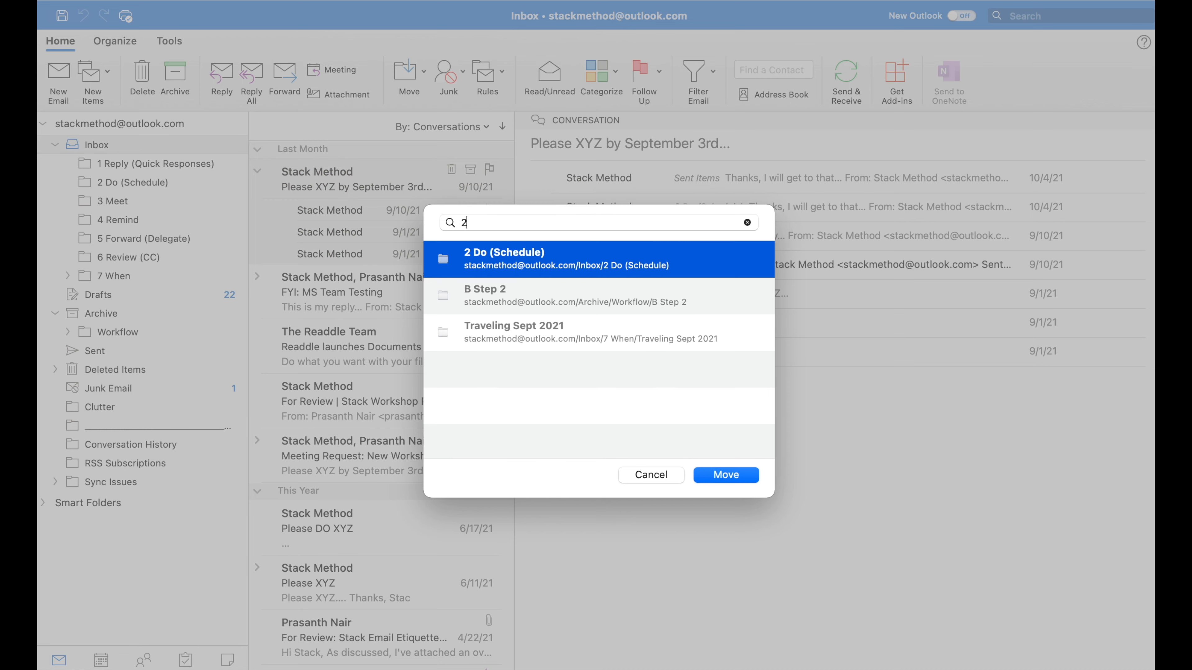
key(Return)
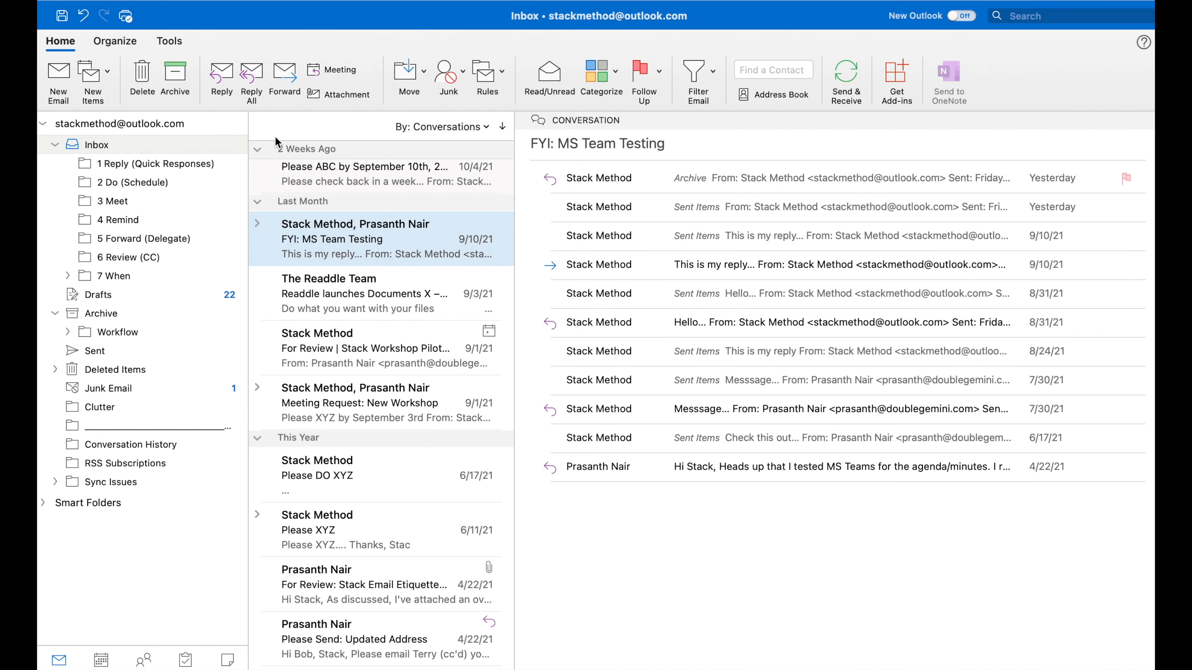
Step: Move the whole "Please ABC by September 10th, 2021" conversation to the 2 Do (Schedule) folder
click(340, 184)
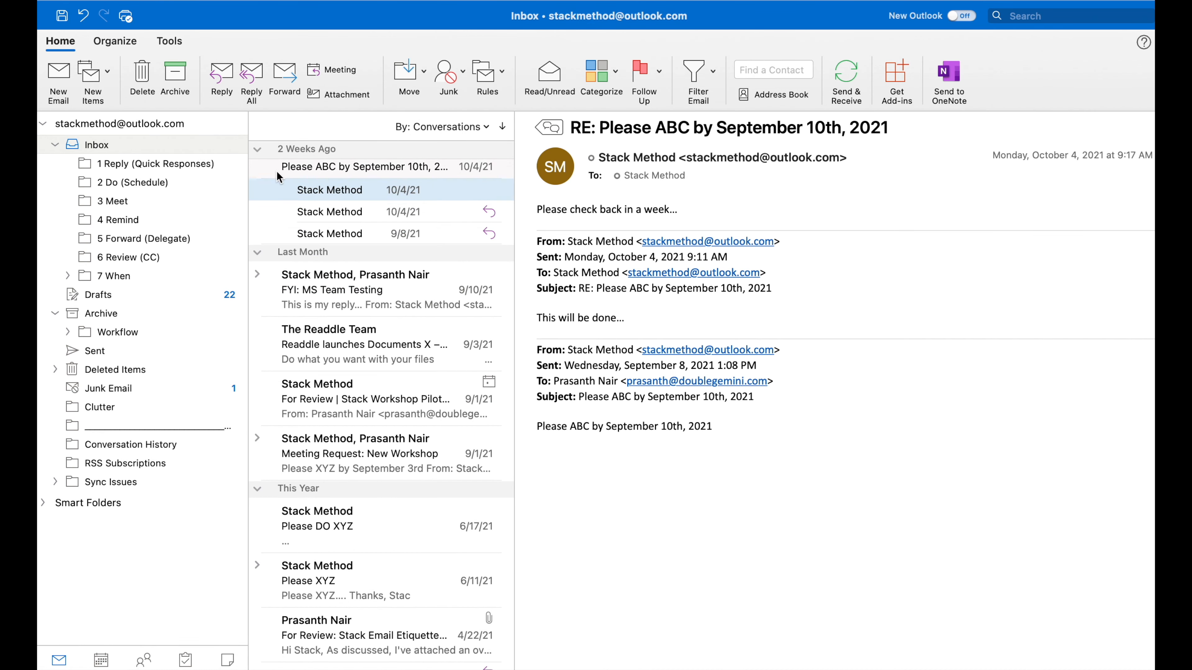
click(267, 169)
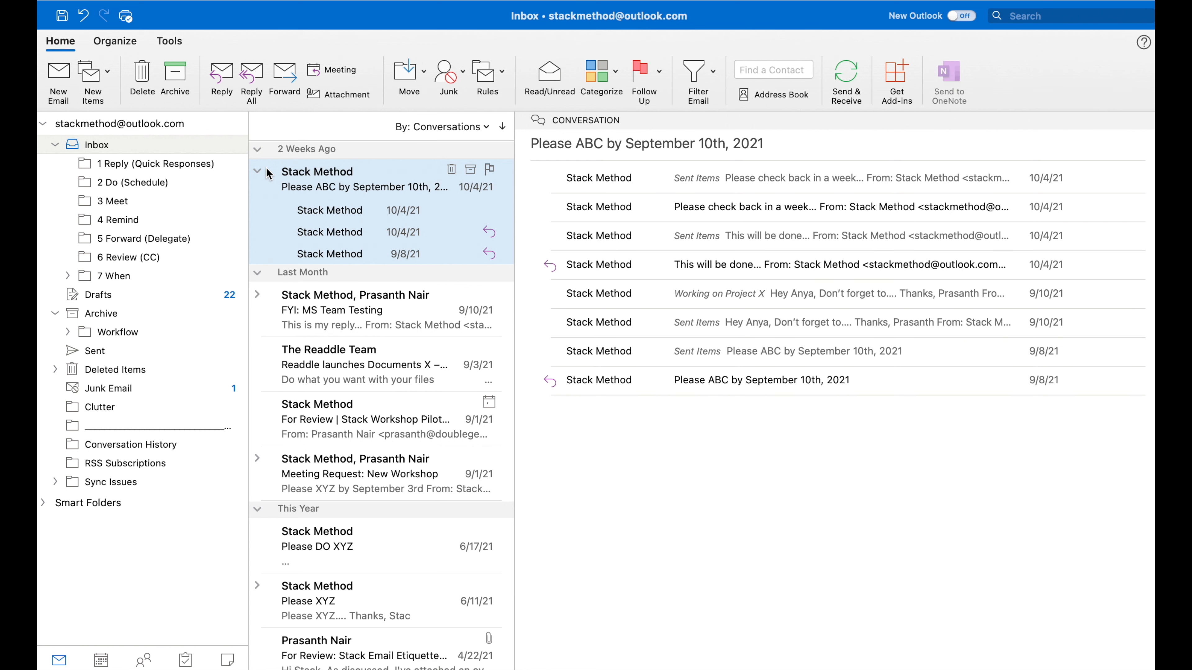
key(shift+super+m)
text(2)
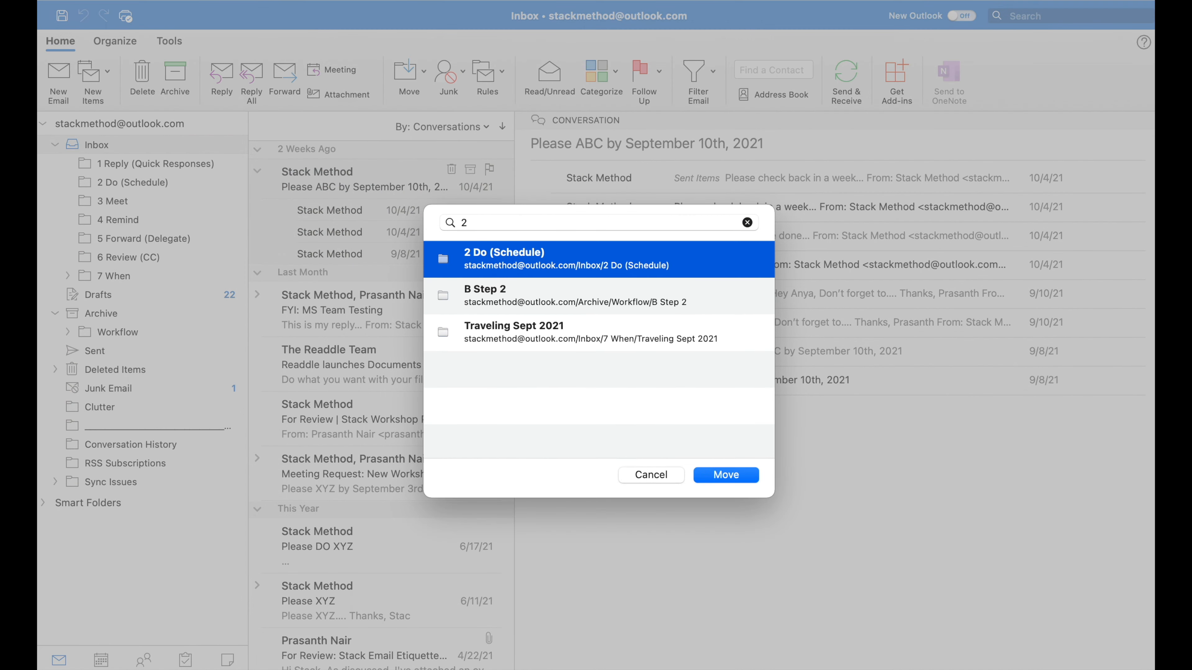
key(Return)
Step: Move the whole "A boutique, brainy vision of fantasy baseball" conversation to the 6 Review (CC) folder
click(308, 184)
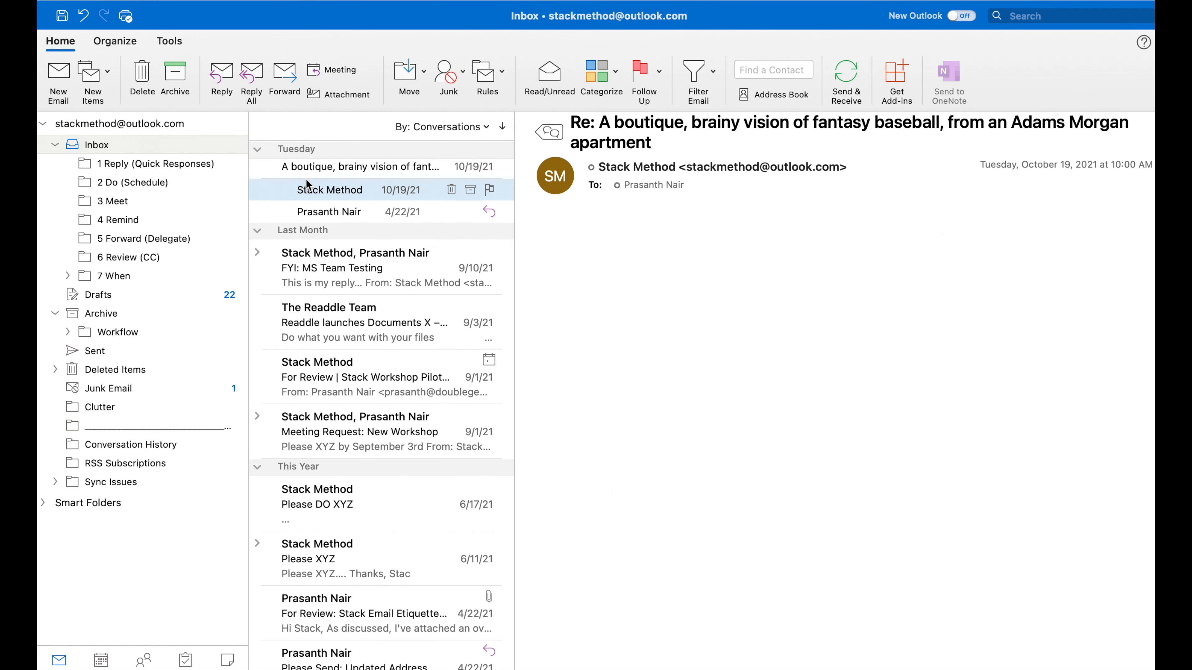
click(288, 163)
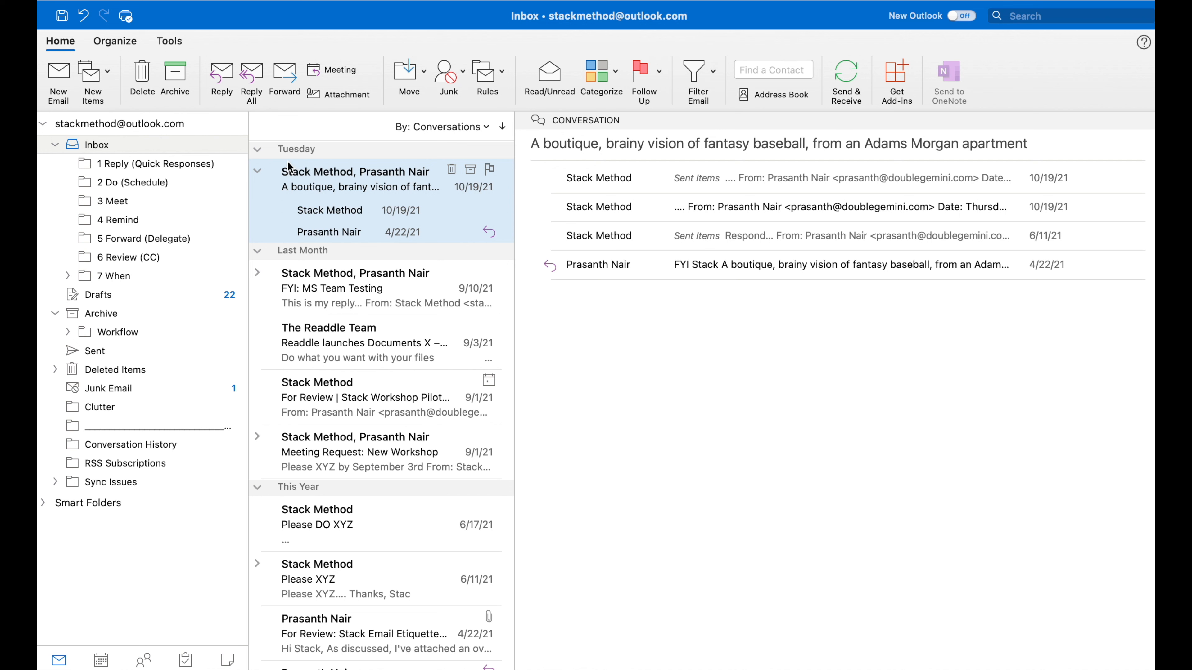
key(shift+super+m)
text(6)
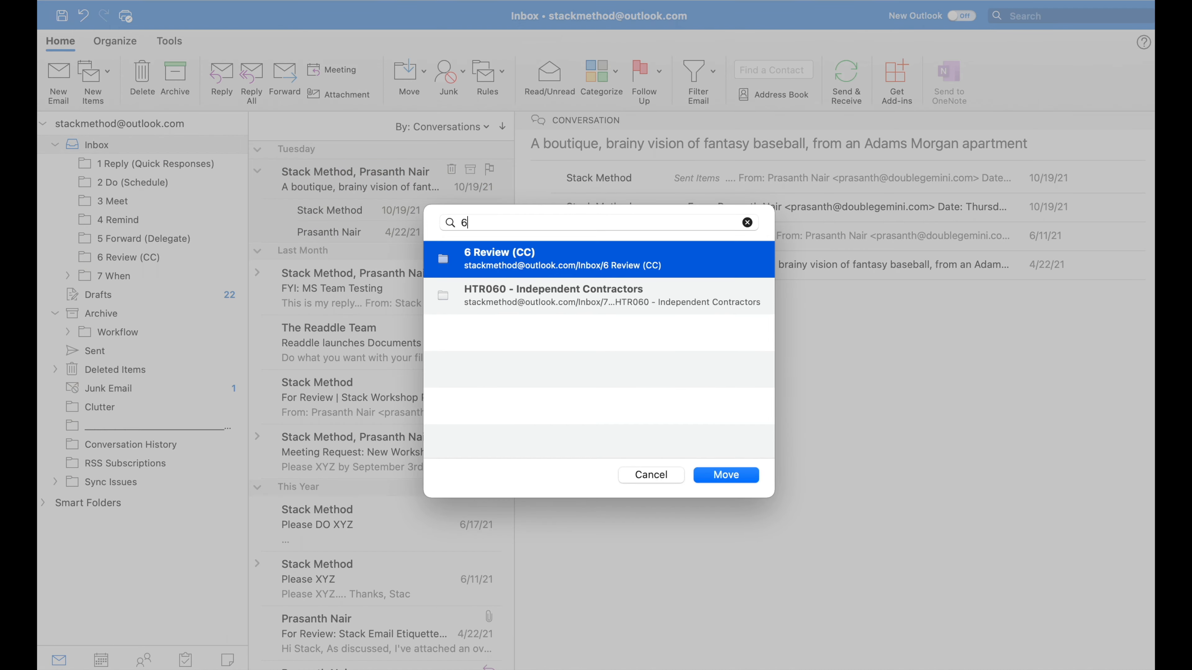
key(Return)
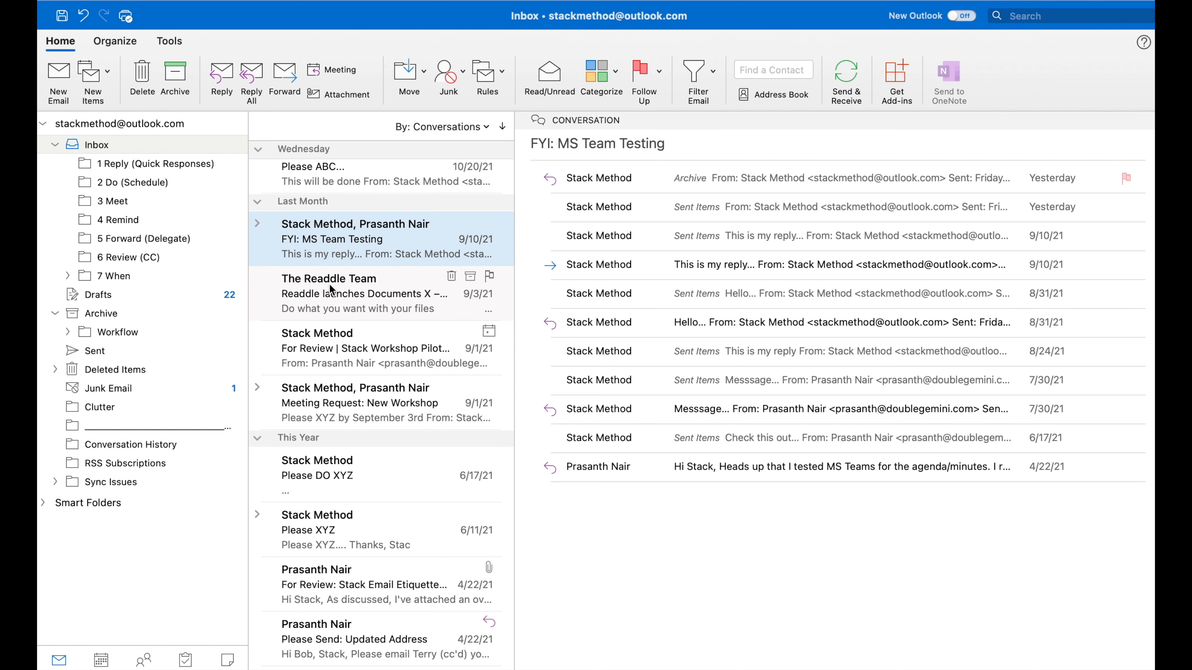
Step: Move the whole "Please ABC..." conversation dated 10/20/21 to the 2 Do (Schedule) folder
click(326, 186)
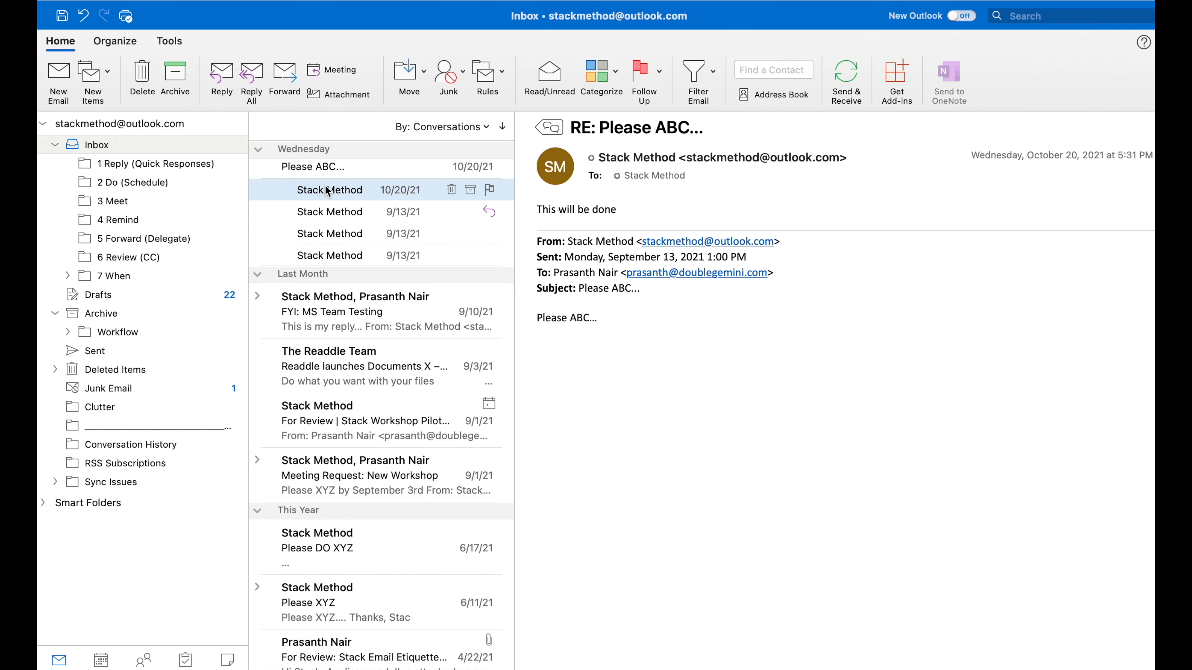
click(284, 162)
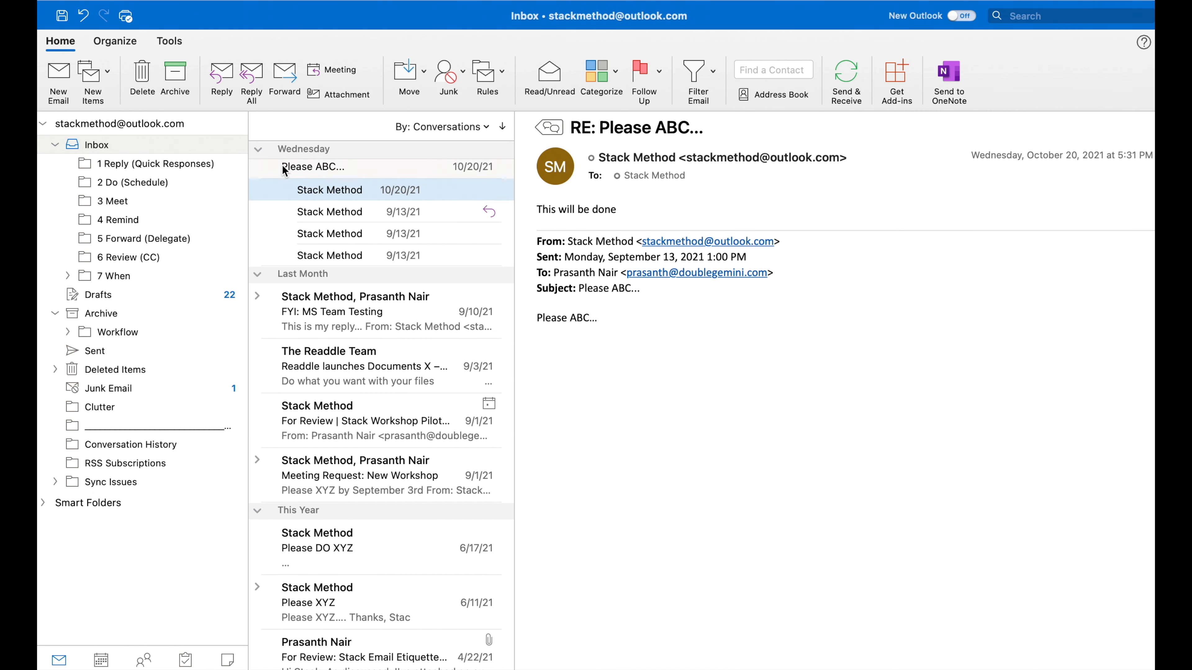
click(282, 164)
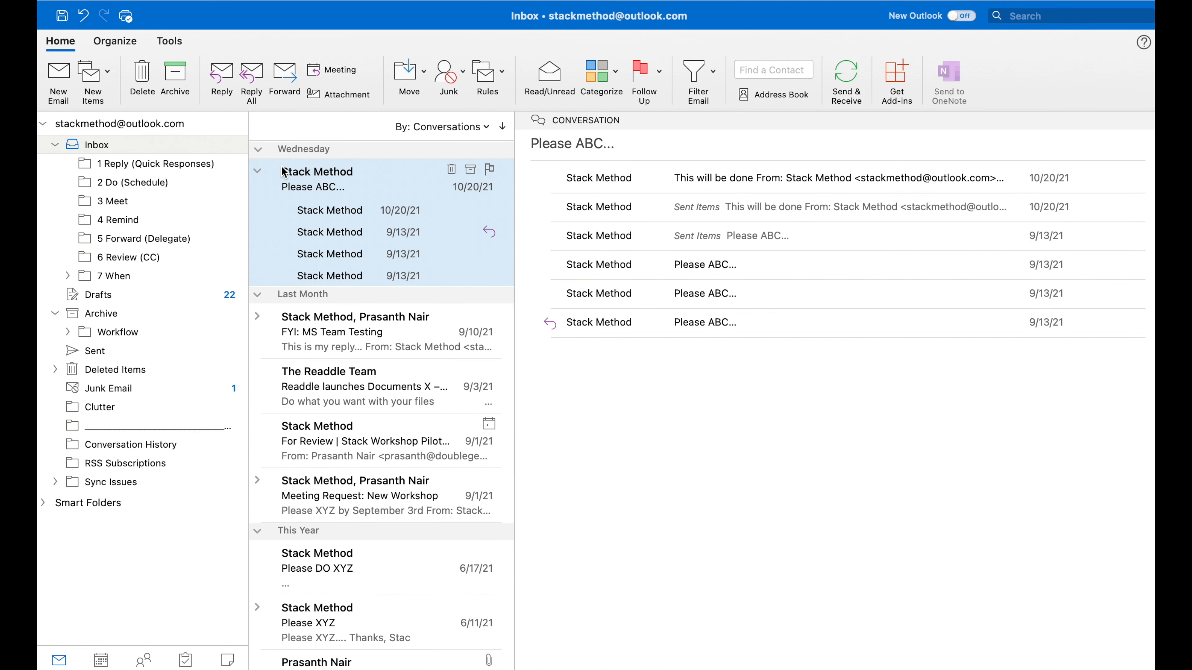
key(super+shift+m)
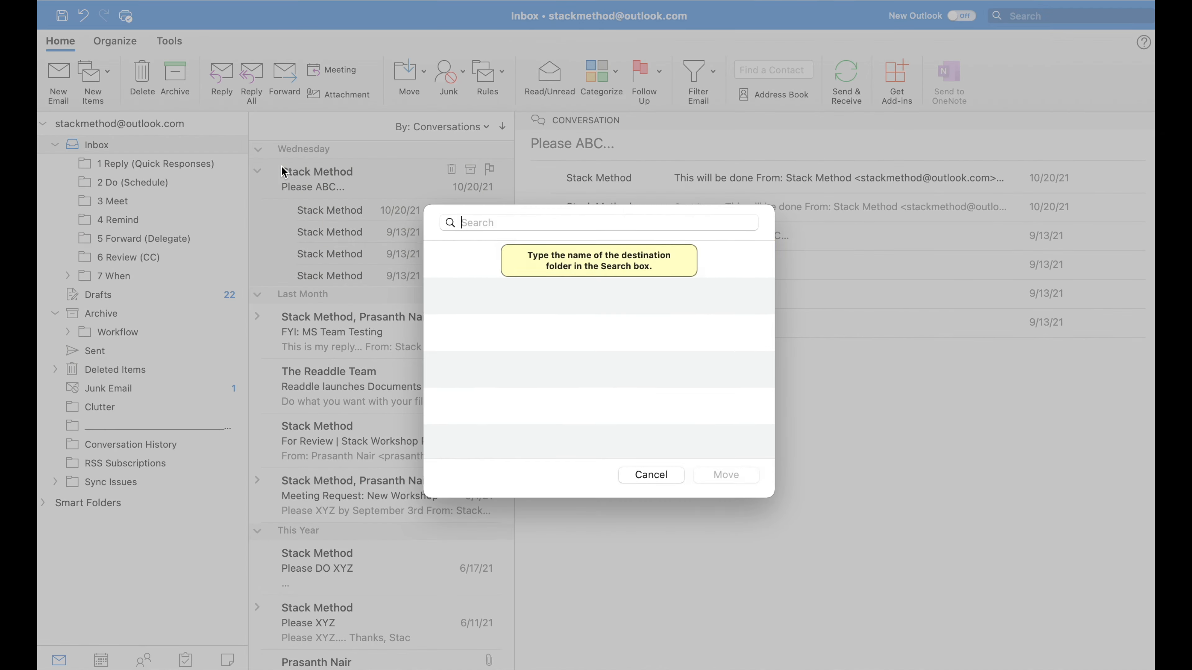
text(2)
key(Return)
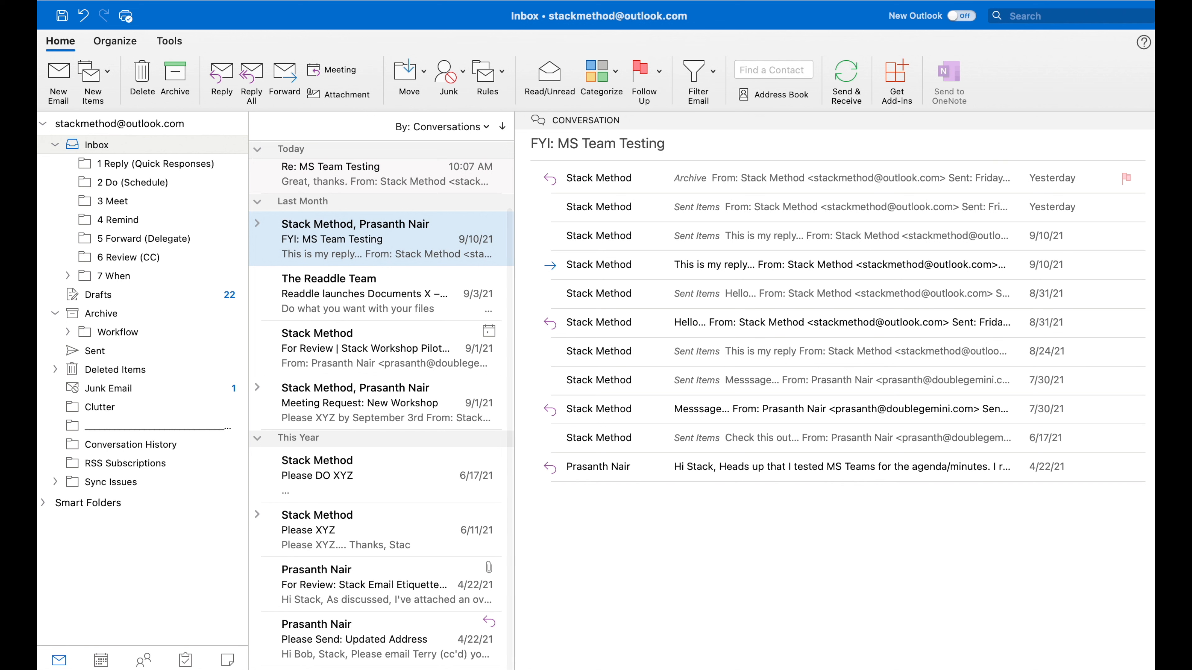
Step: Move today's "Re: MS Team Testing" message to the 1 Reply (Quick Responses) folder
click(301, 187)
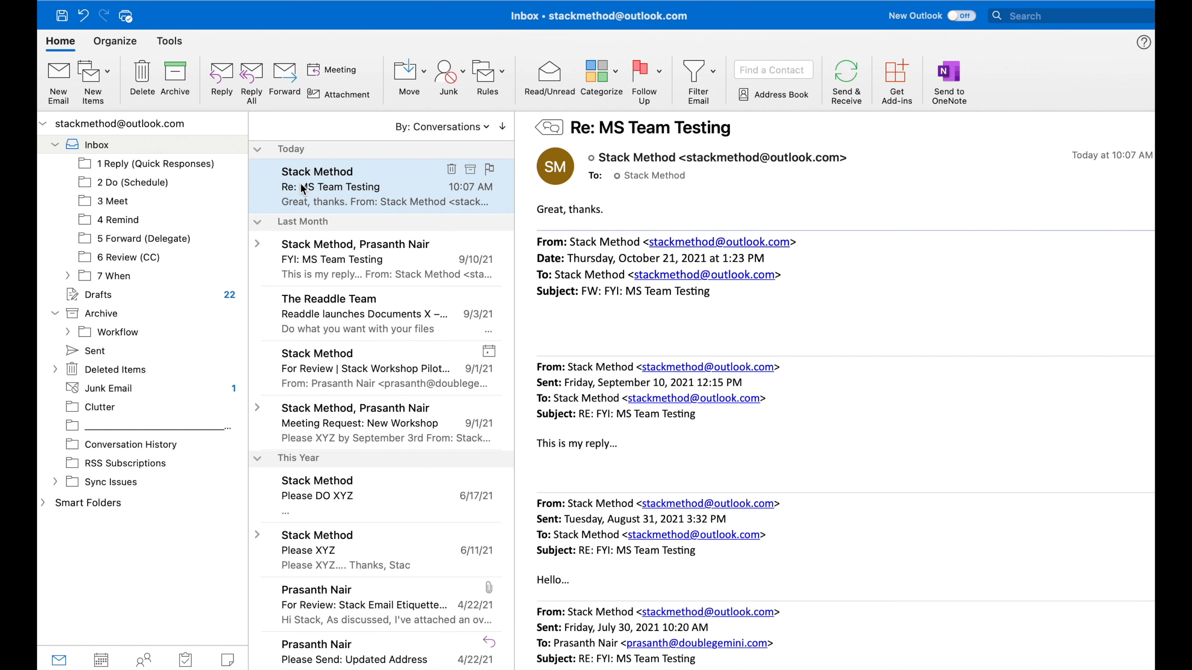
key(super+shift+m)
text(1)
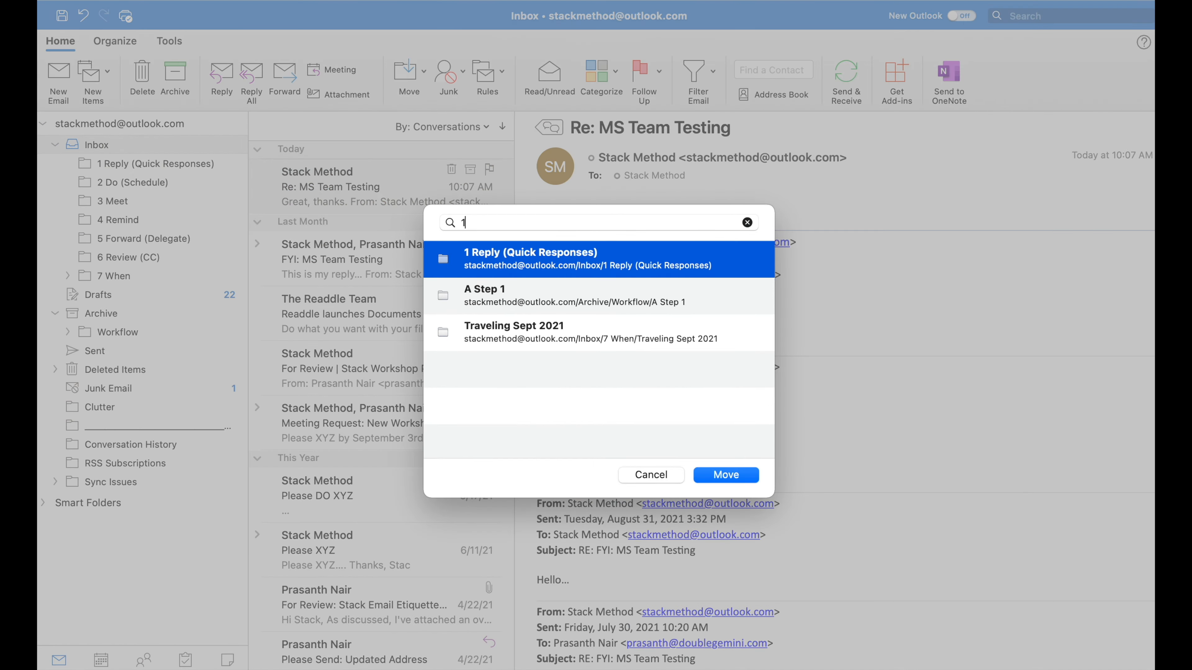
key(Return)
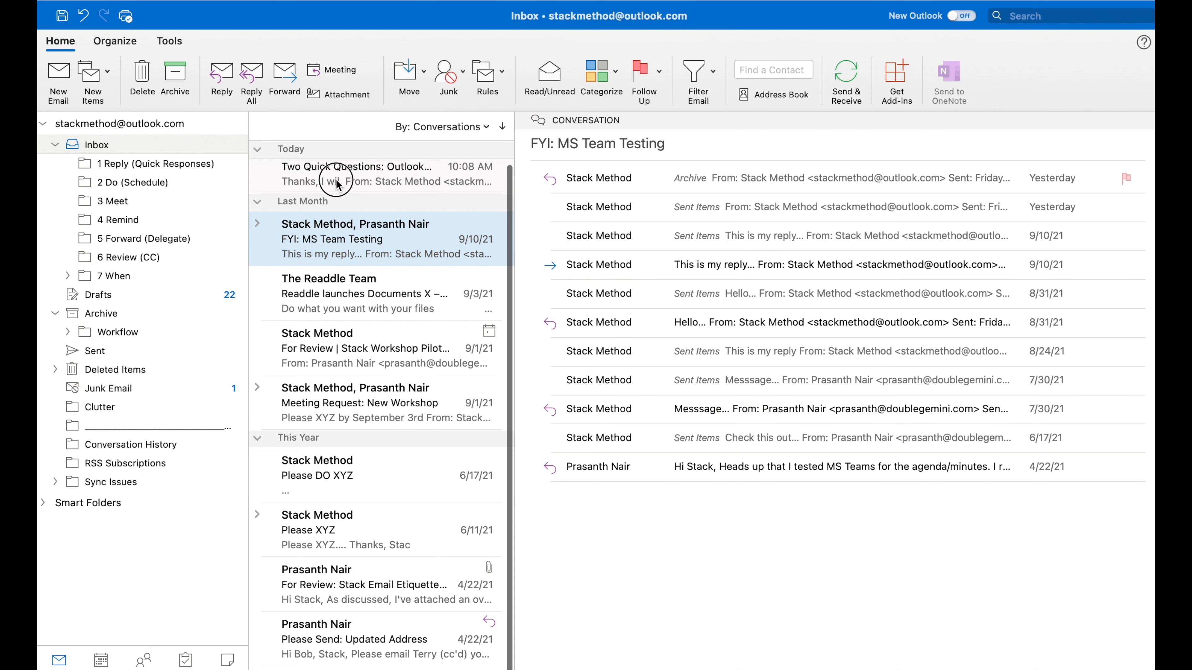
Step: Move the whole "Two Quick Questions: Outlook Clients and Computers" conversation to the 1 Reply (Quick Responses) folder
click(335, 183)
click(283, 170)
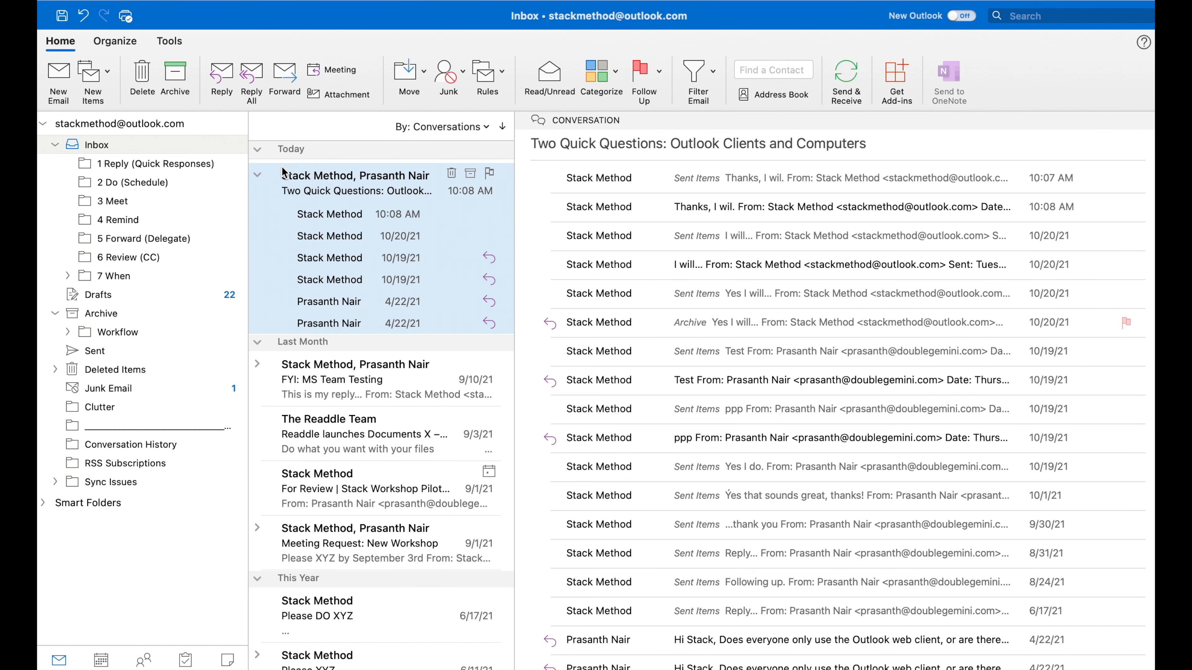
key(super+shift+m)
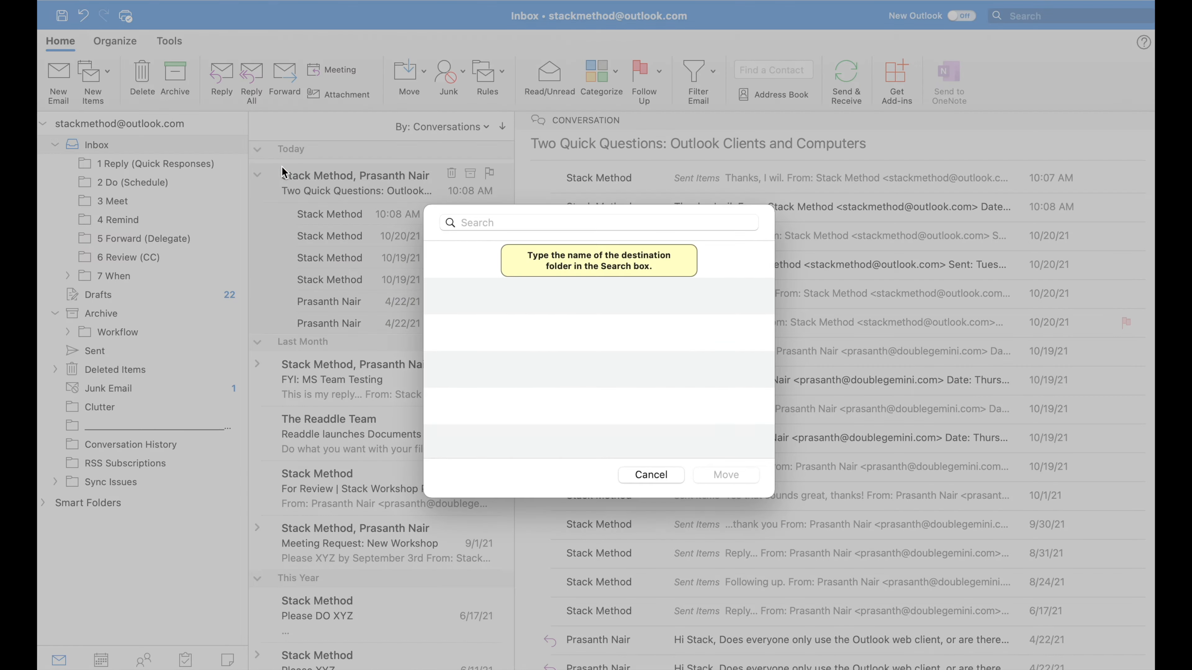
text(1)
key(Return)
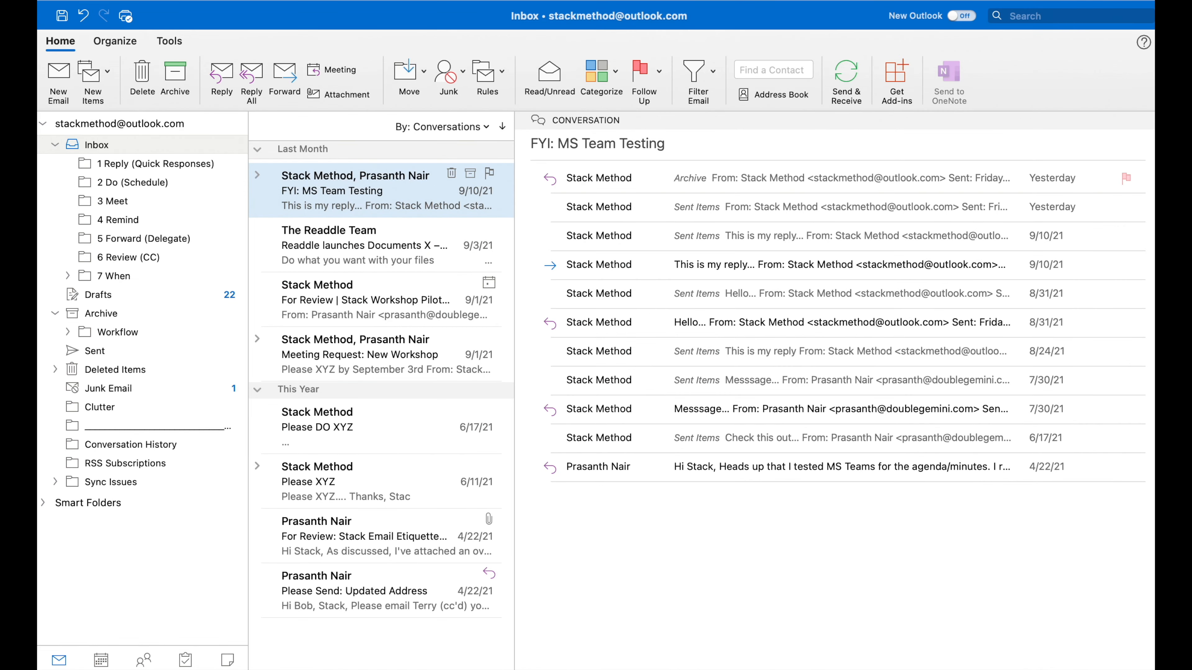
Step: Move the whole "FYI: MS Team Testing" conversation to the 5 Forward (Delegate) folder
key(super+shift+m)
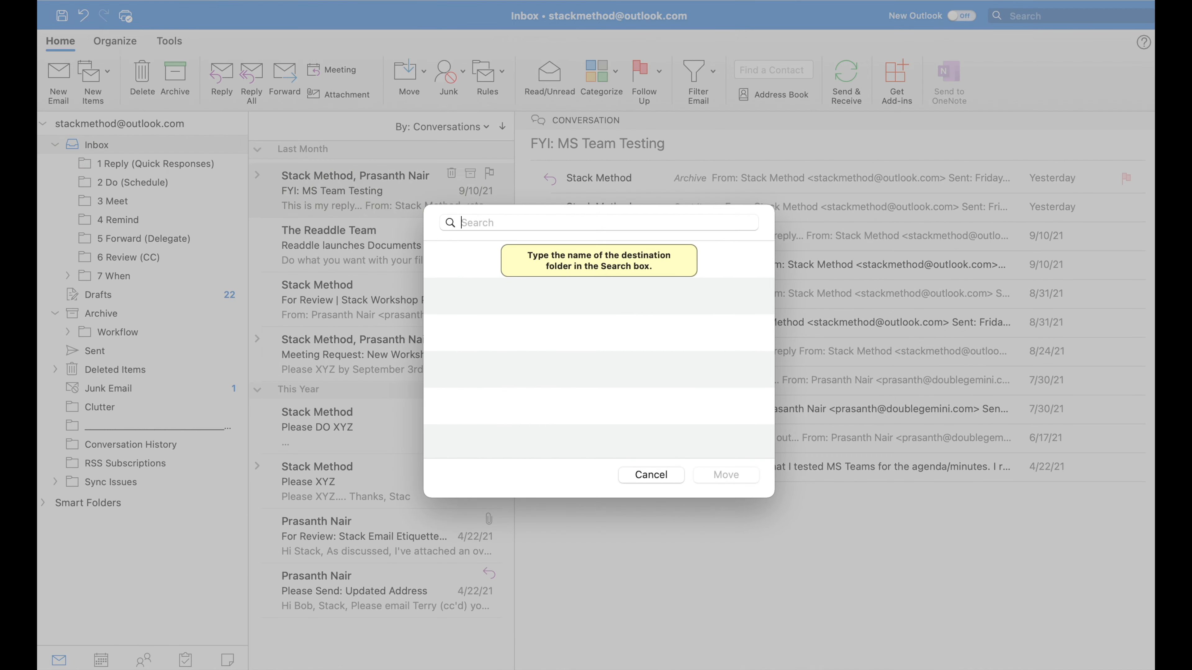
text(5)
key(Return)
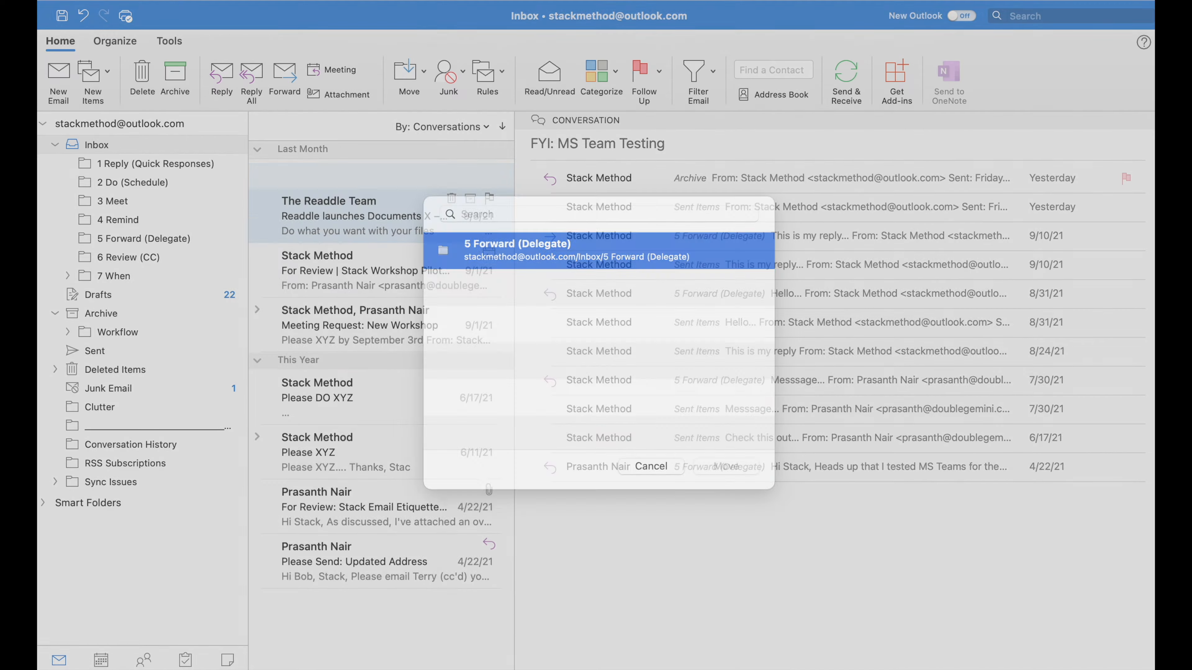
Step: Move the "Readdle launches Documents X" email and the "For Review | Stack Workshop Pilot Proposal for Lenovo" invitation to the 6 Review (CC) folder
key(super+shift+m)
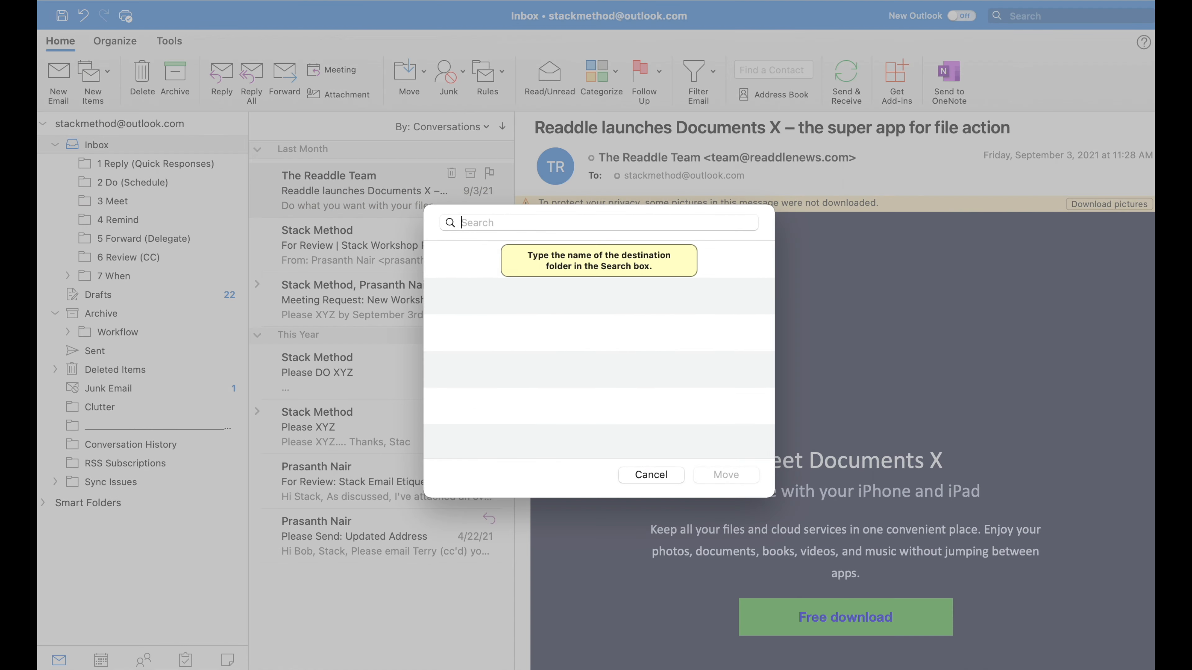
text(6)
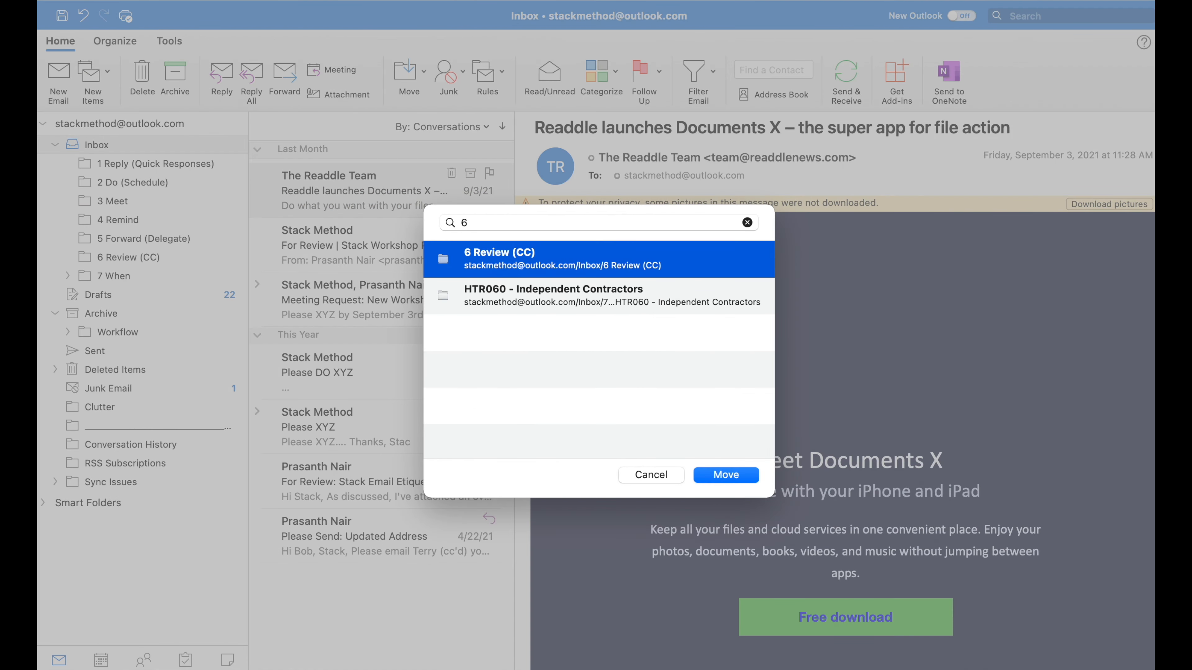
key(Return)
key(super+shift+m)
text(6)
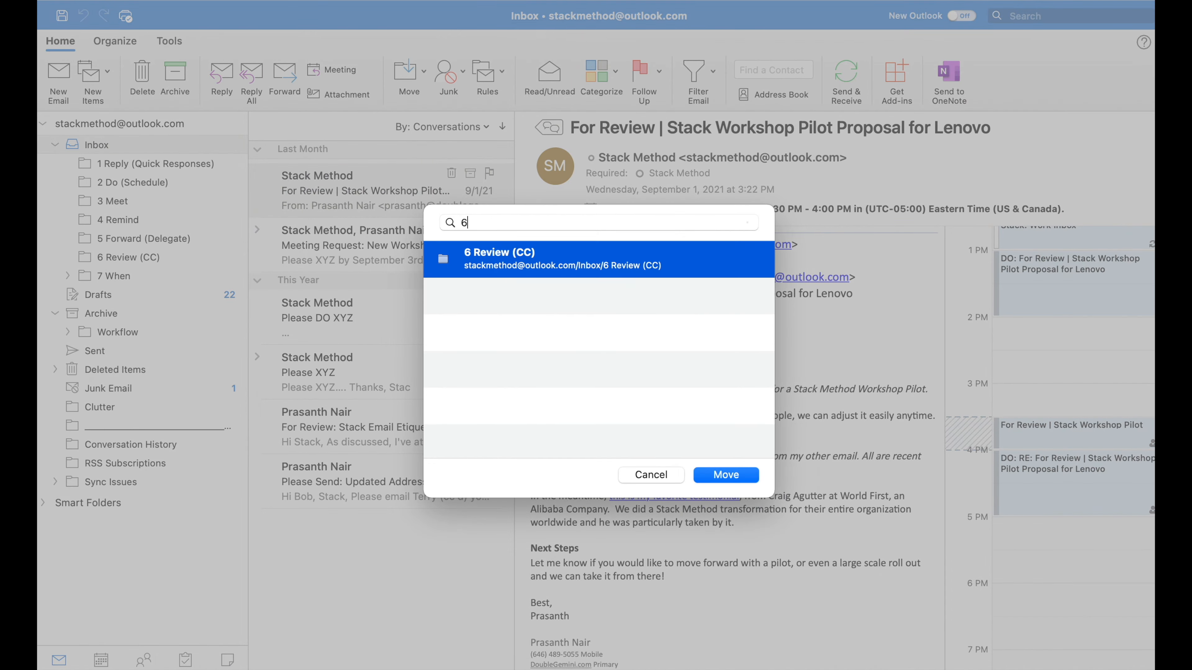
key(Return)
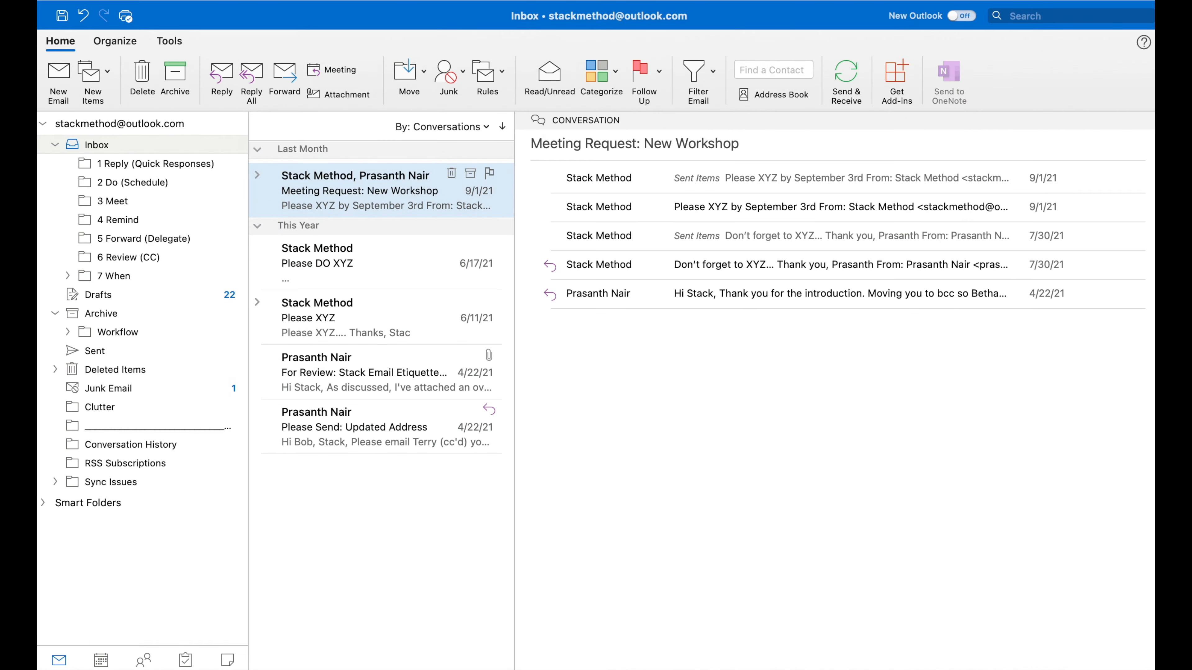
Step: Move the "Meeting Request: New Workshop" conversation to the 3 Meet folder, check that folder's contents and return to the Inbox
key(super+shift+m)
text(3)
key(Return)
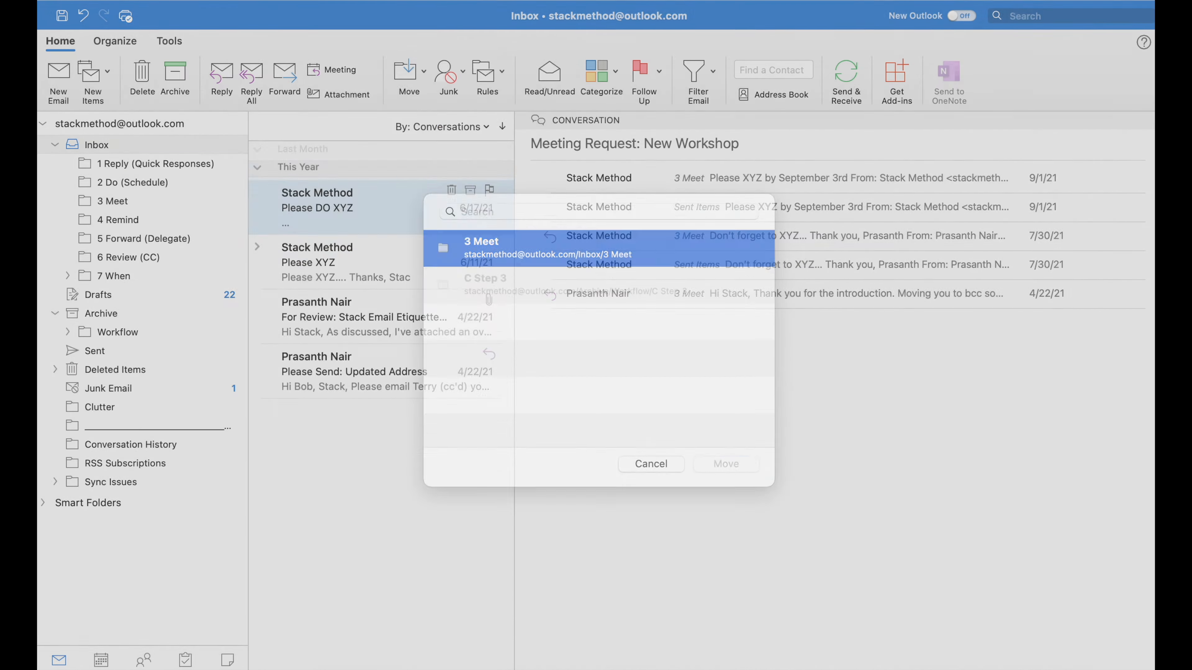
click(98, 201)
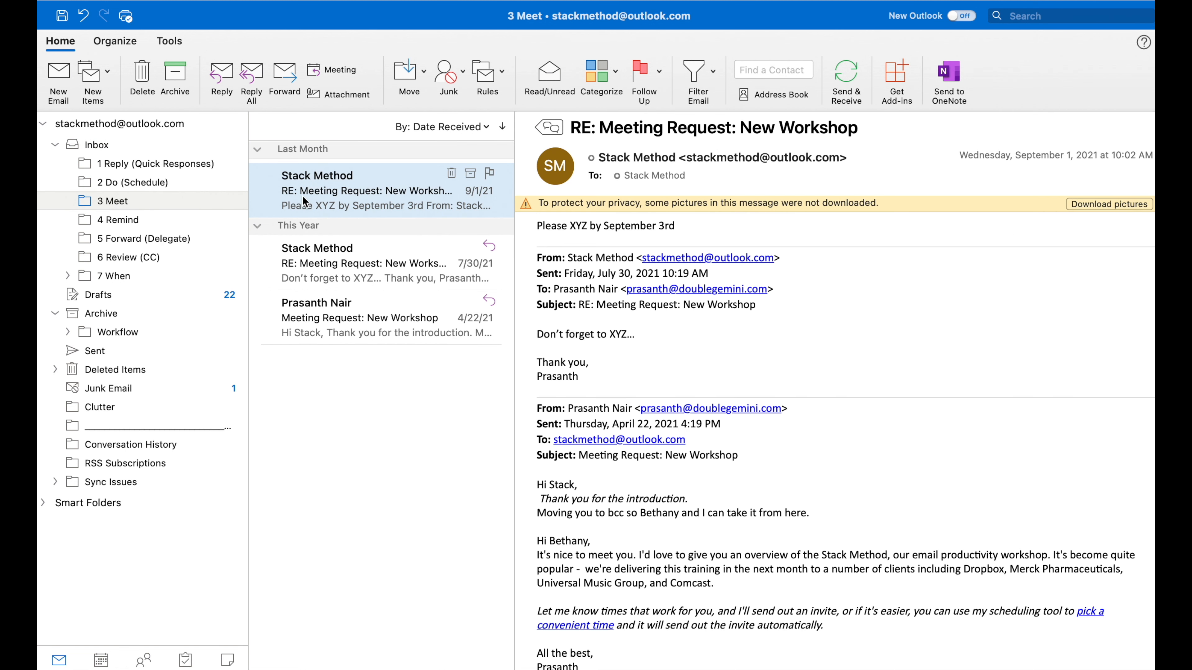
click(91, 148)
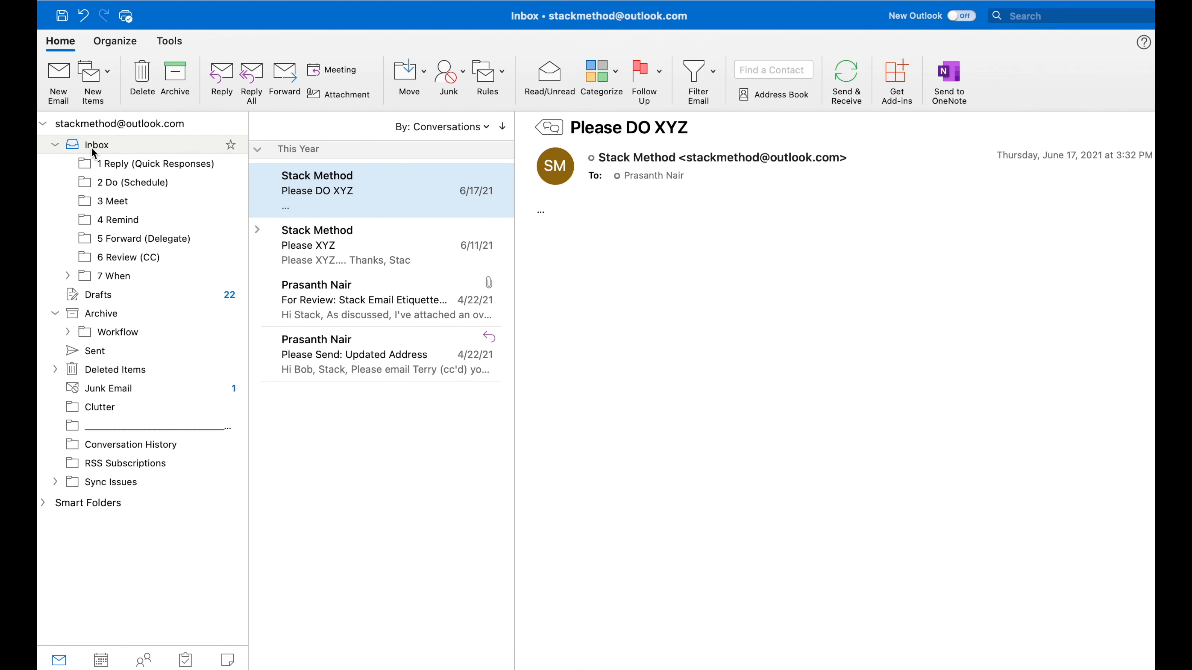
Step: Move the "Please DO XYZ" message and the "Please XYZ" conversation to the 2 Do (Schedule) folder
key(super+shift+m)
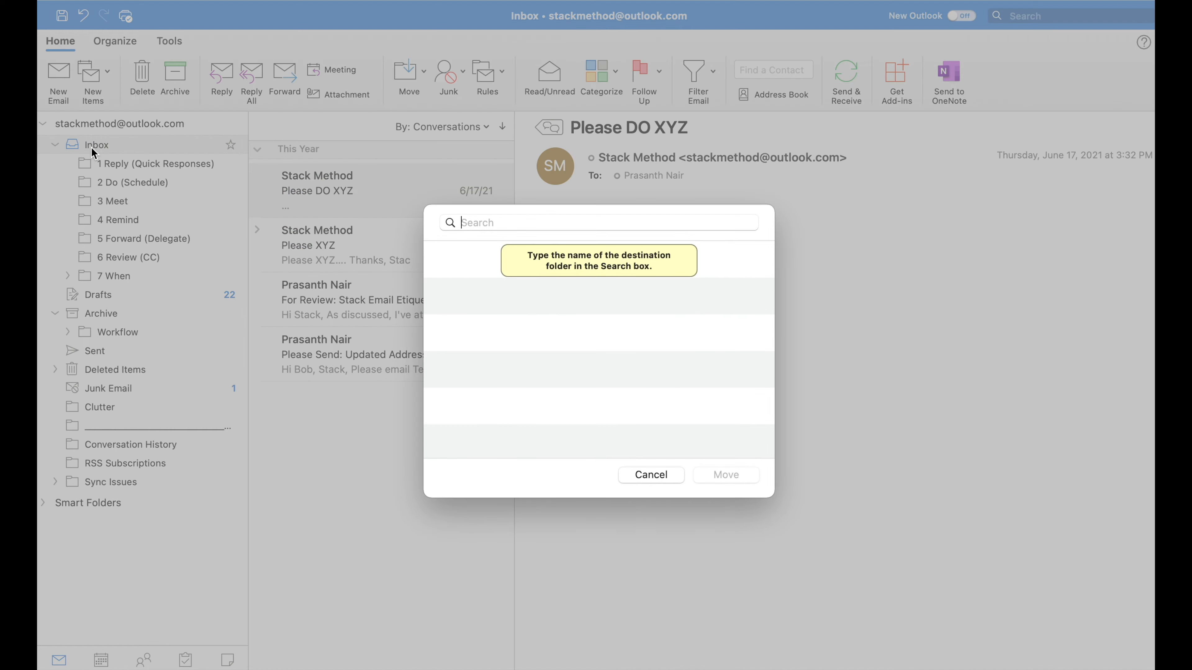
text(2)
key(Return)
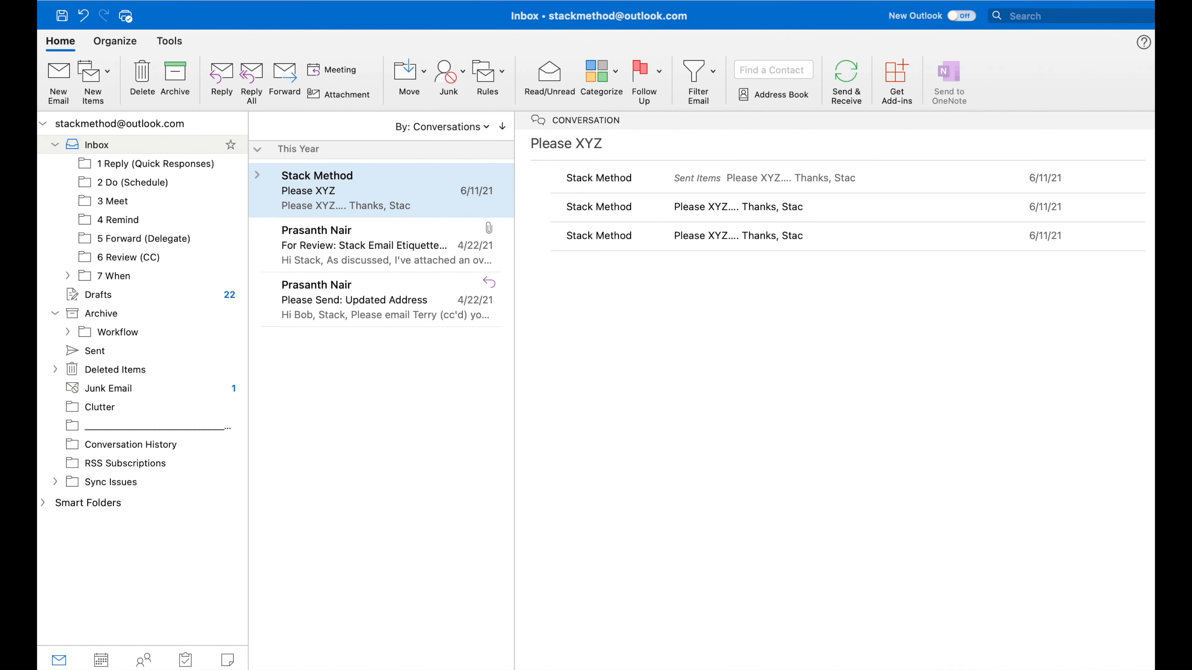
key(super+shift+m)
text(2)
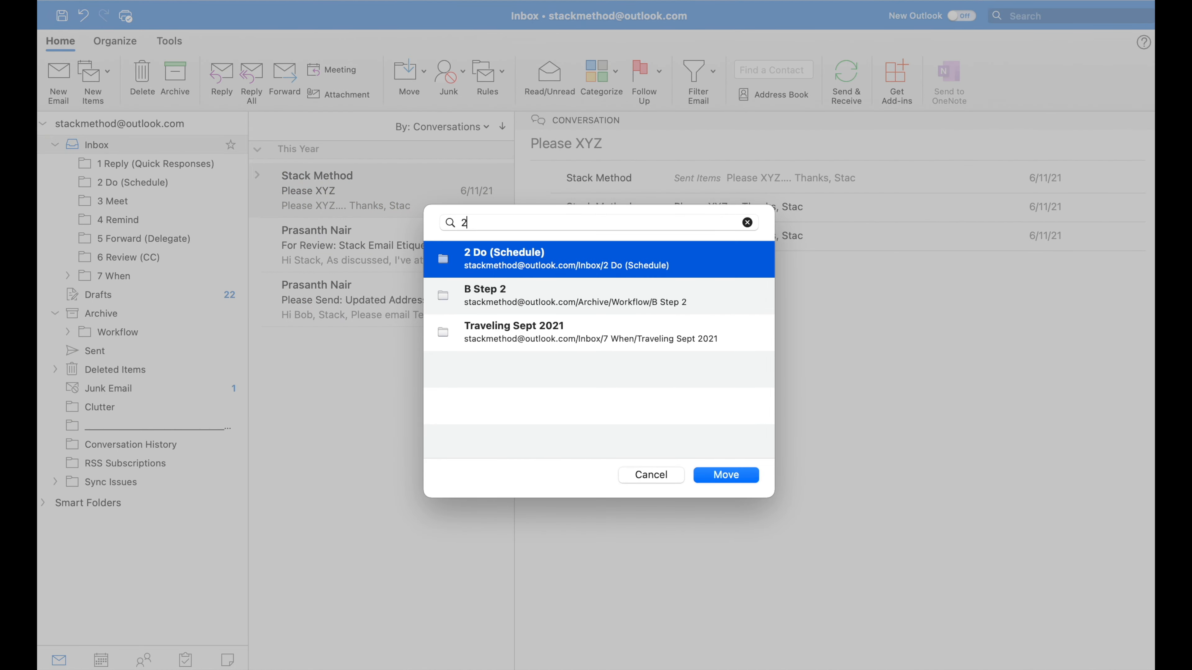
key(Return)
Step: Move the "For Review: Stack Email Etiquette Workshop Proposal" message to the 6 Review (CC) folder
key(super+shift+m)
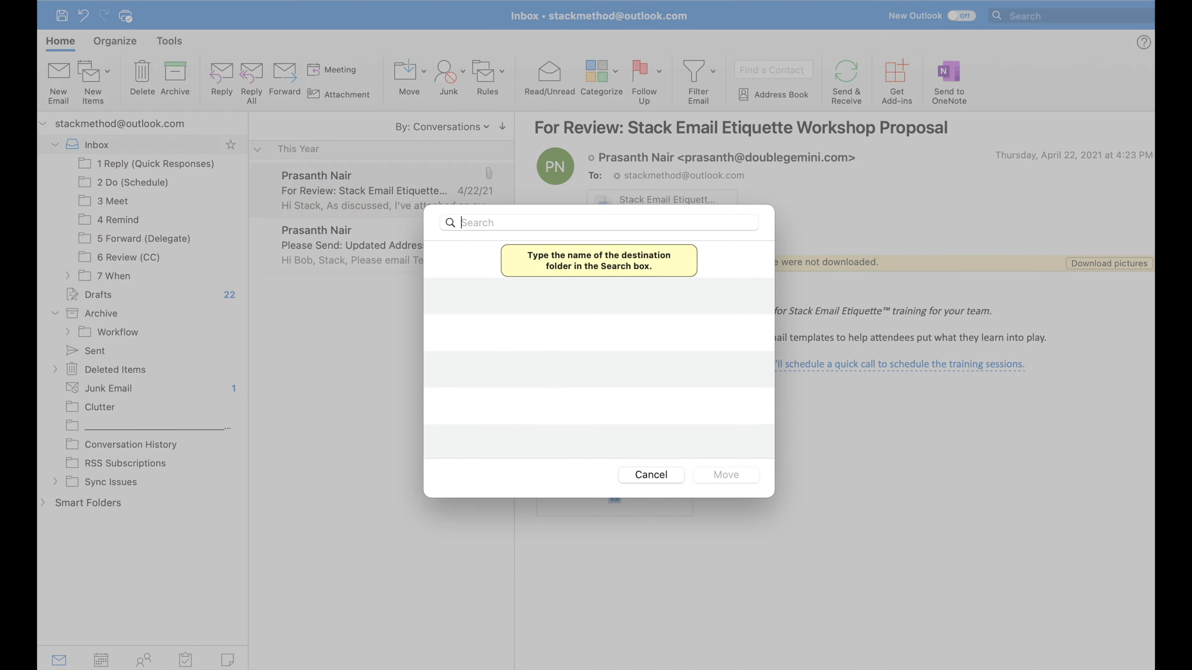
text(6)
key(Return)
Step: Move the "Please Send: Updated Address" message to the 2 Do (Schedule) folder
key(super+shift+m)
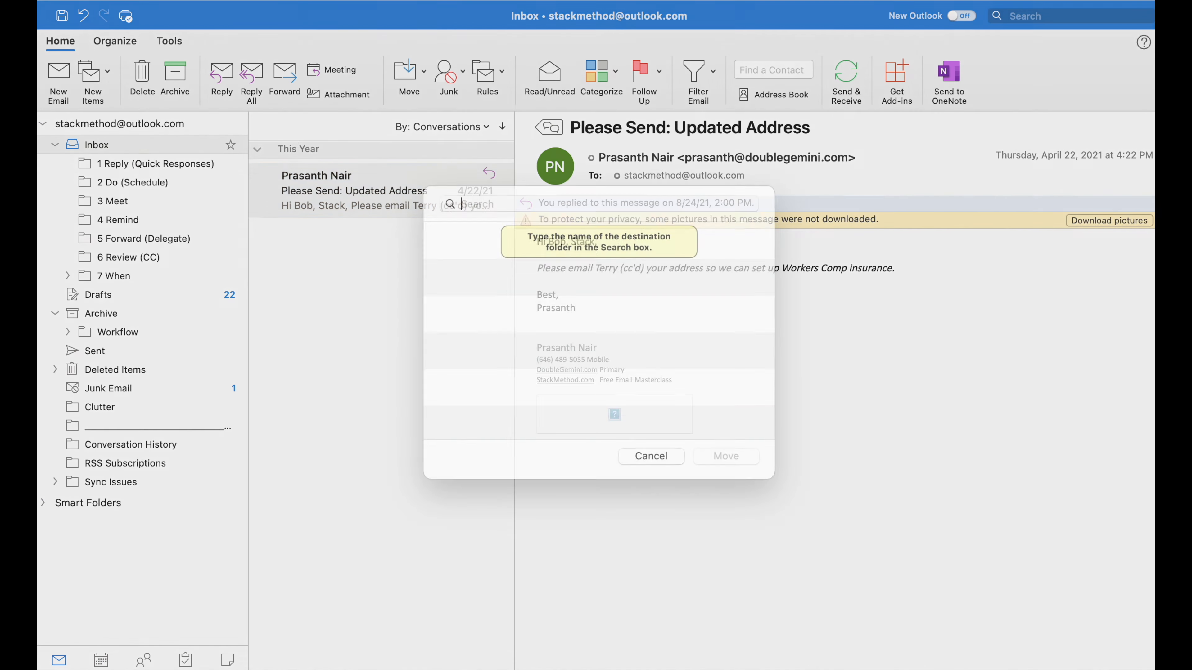
text(2)
key(Return)
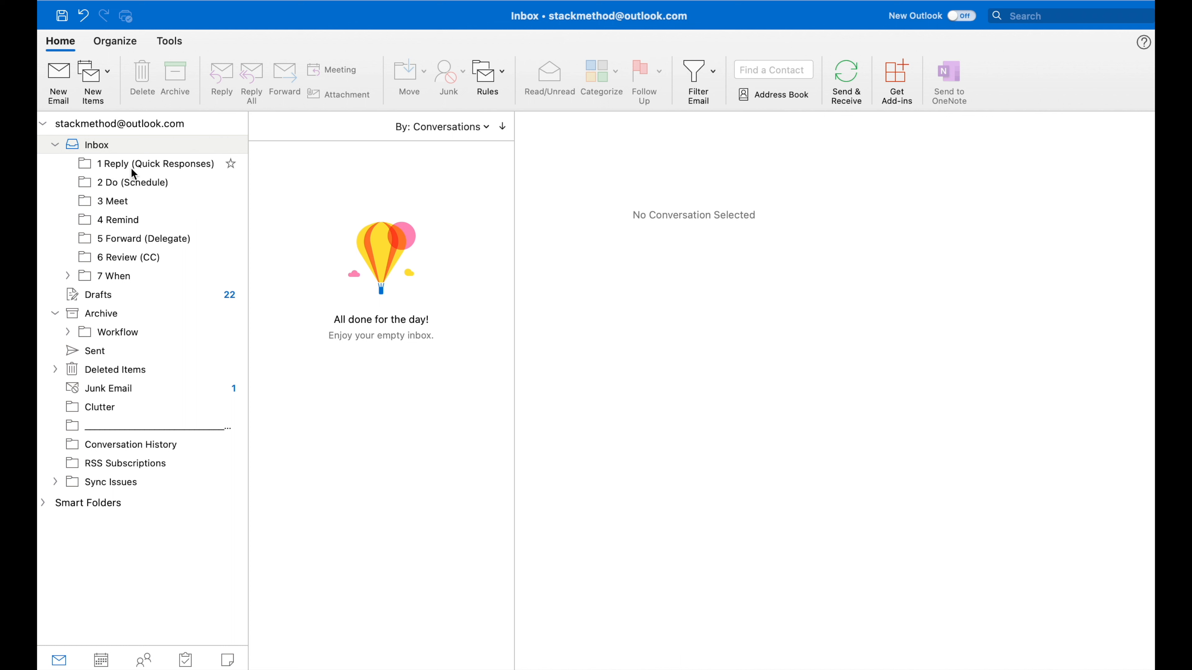
Step: Open the 1 Reply (Quick Responses) folder and display the 10:08 AM "Re: Two Quick Questions" message
click(110, 164)
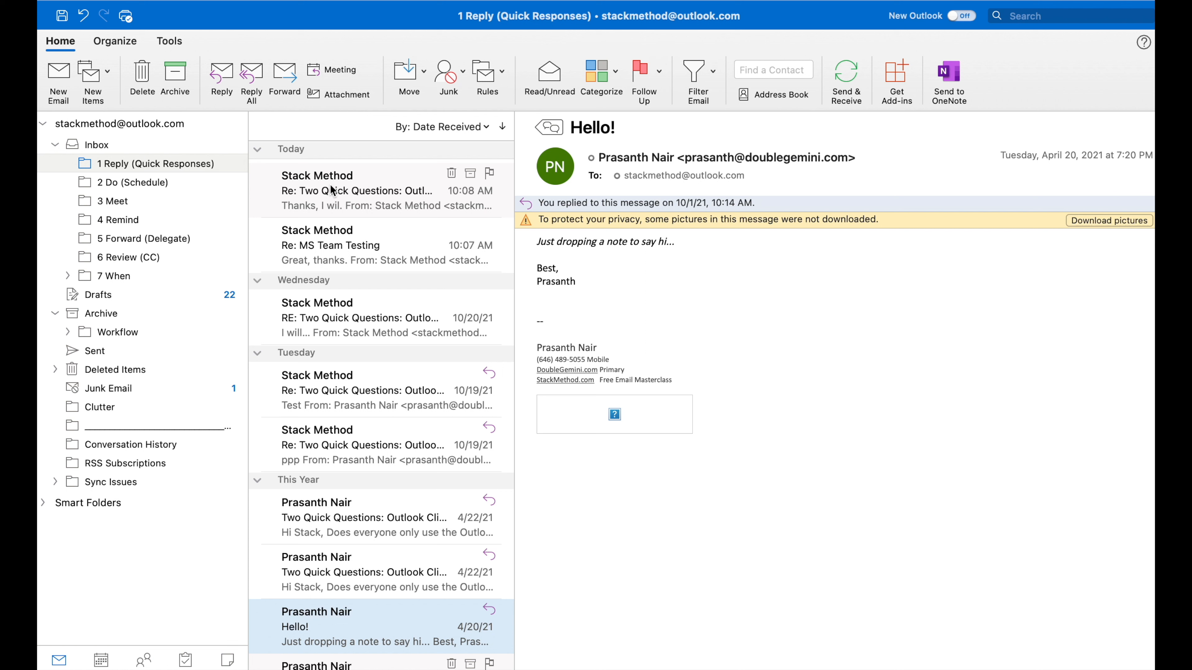
click(330, 189)
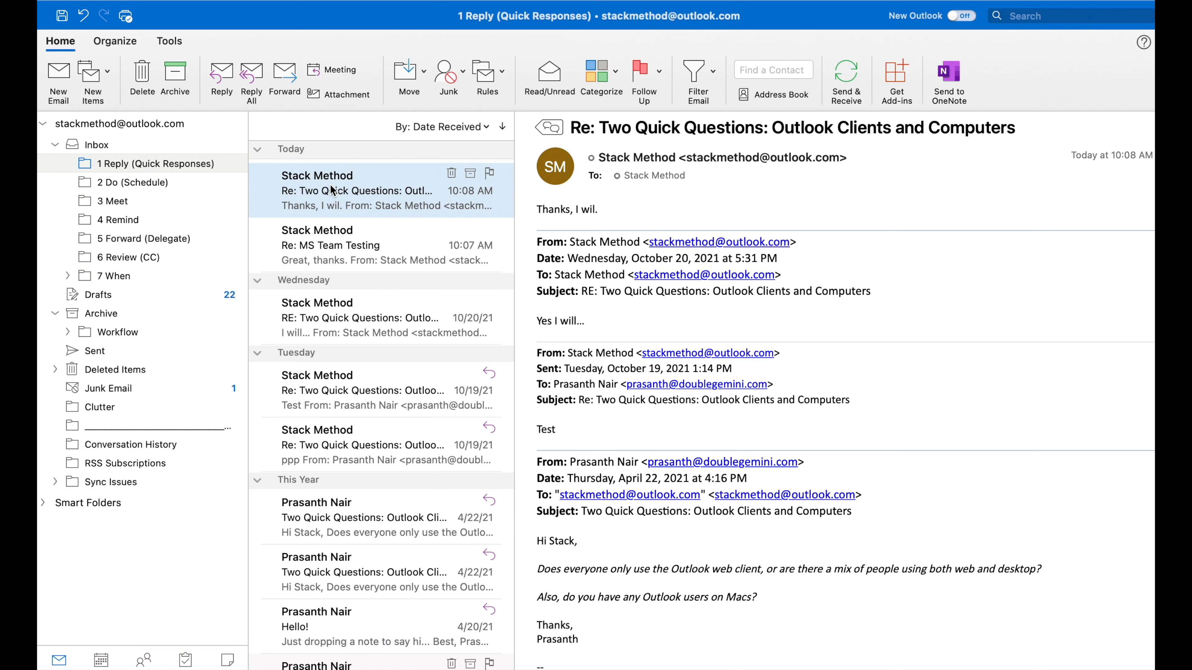
Step: Flag the 10:08 AM "Re: Two Quick Questions" message for follow-up today and clear that flag again
key(ctrl+1)
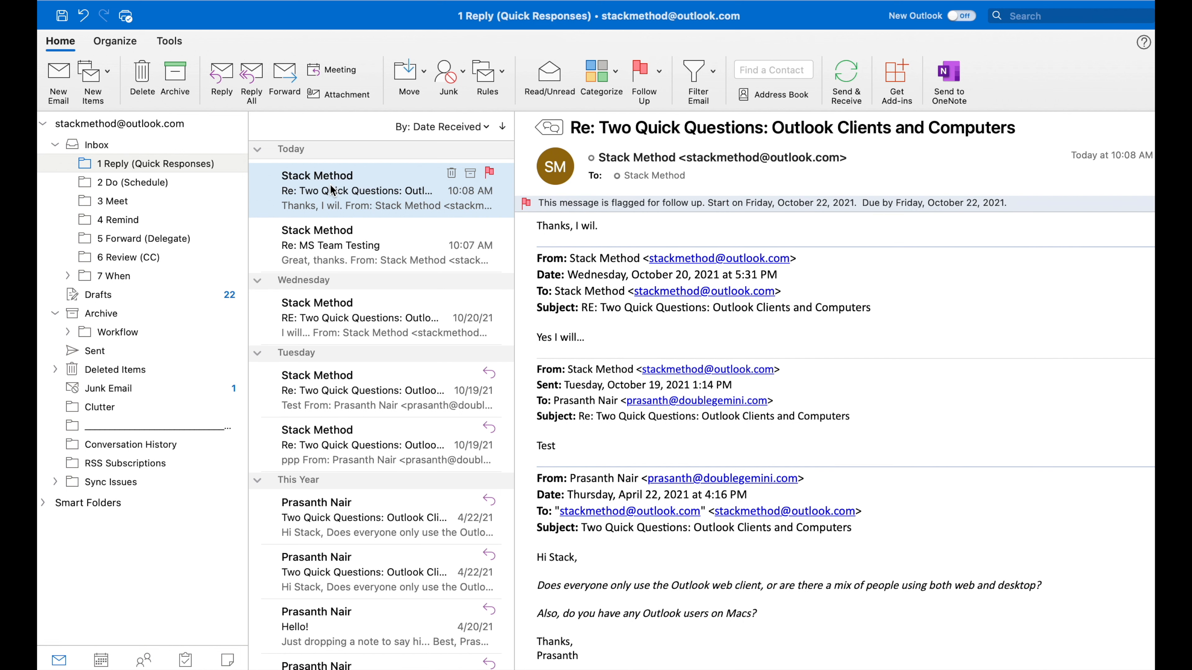
right_click(392, 186)
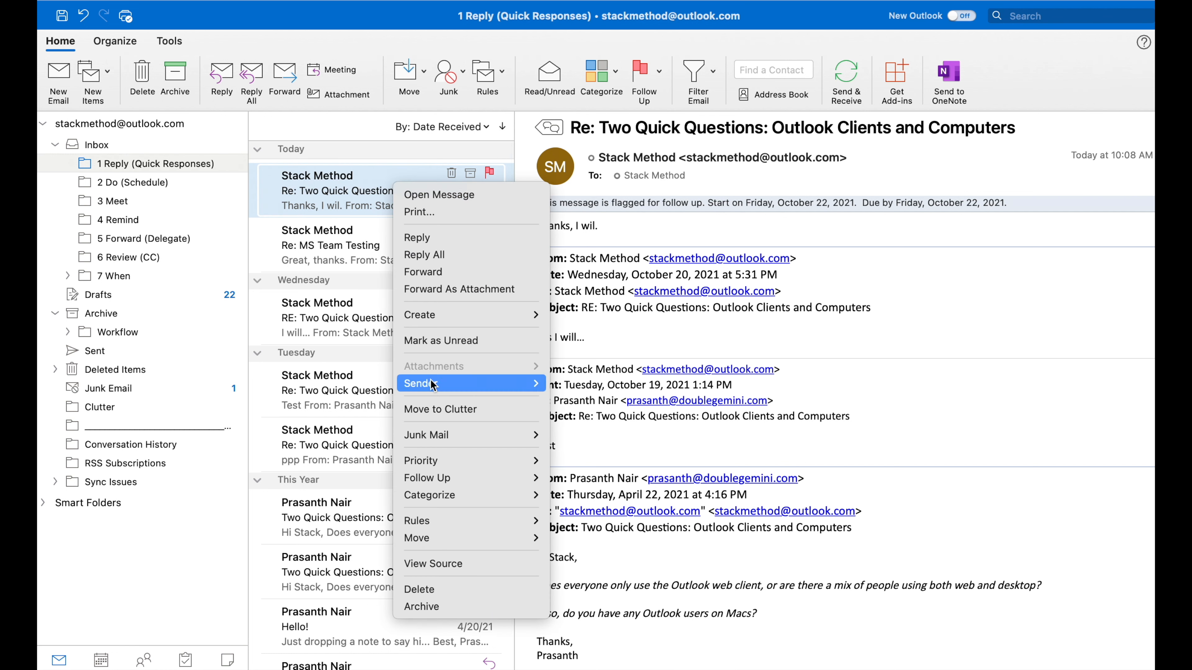
mouse_move(447, 484)
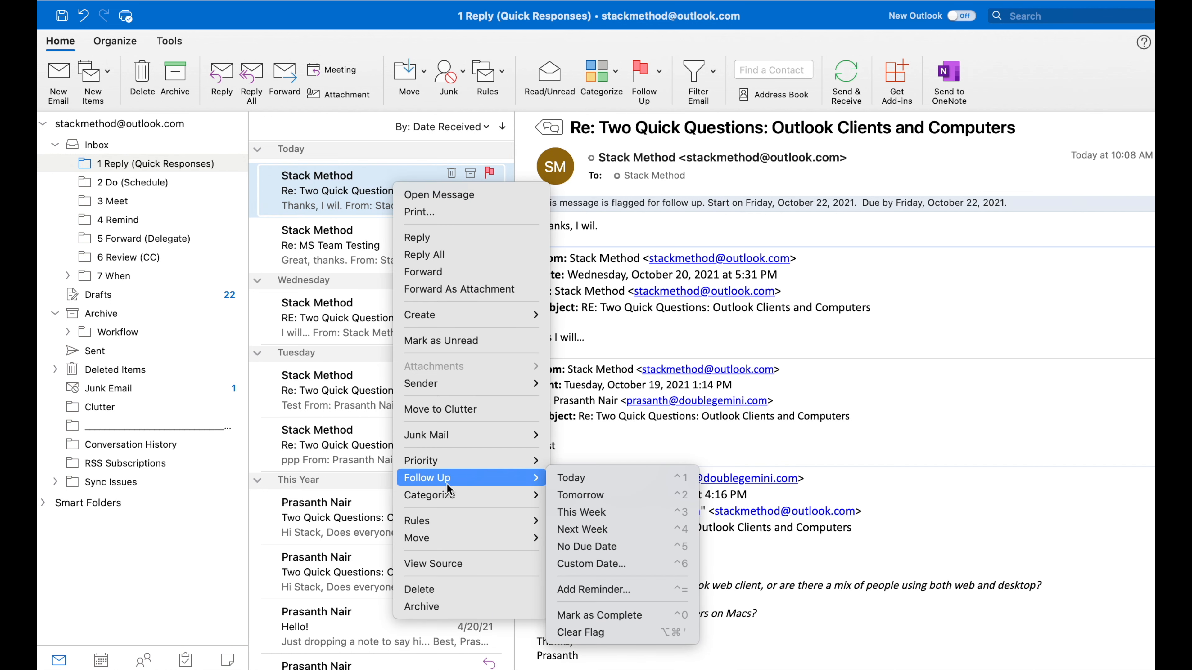
click(585, 634)
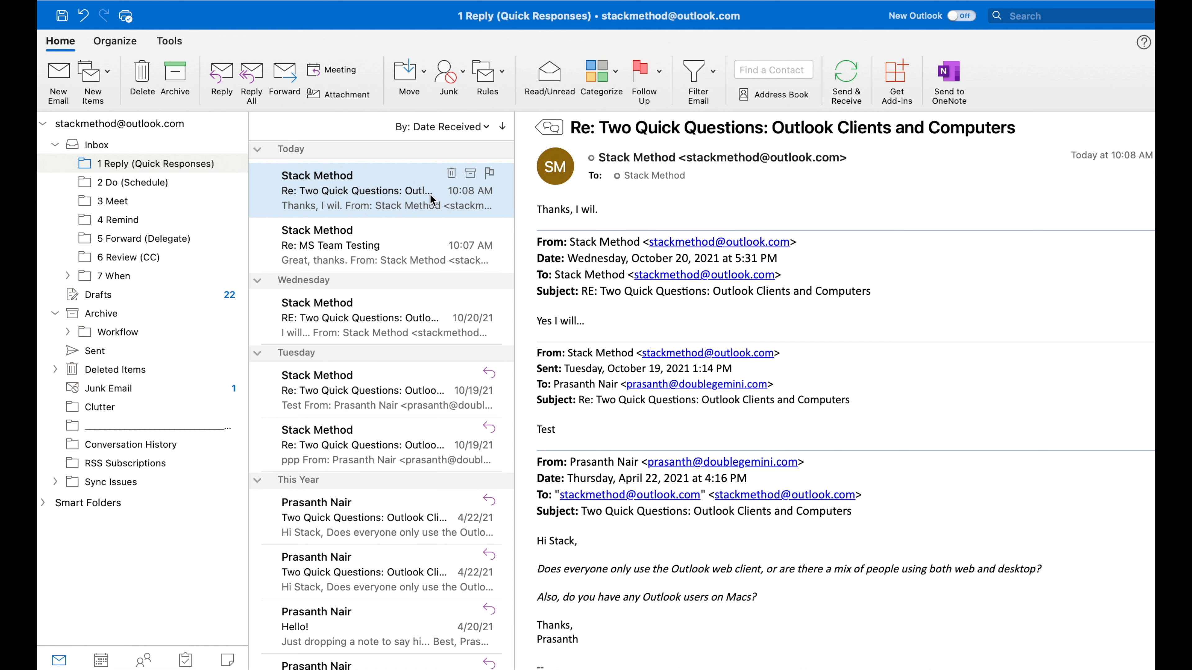
Step: Flag the 10:08 AM, the 10/20/21 and the older 10/19/21 "Two Quick Questions" messages for follow-up today
key(ctrl+1)
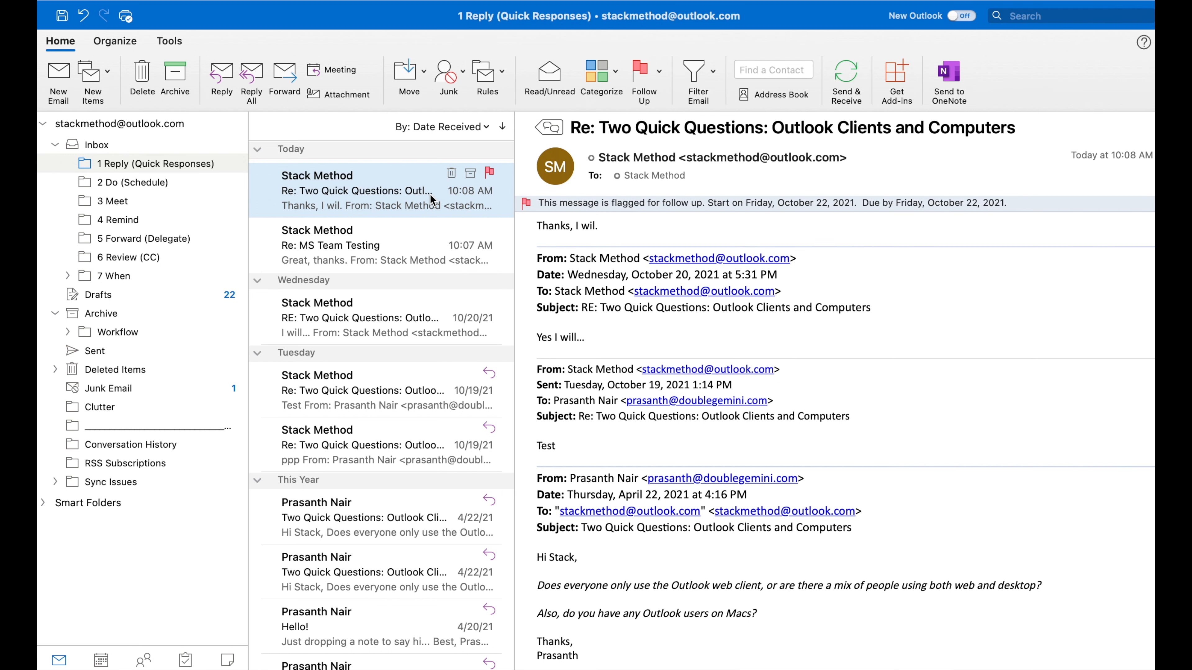
key(Down)
key(Down)
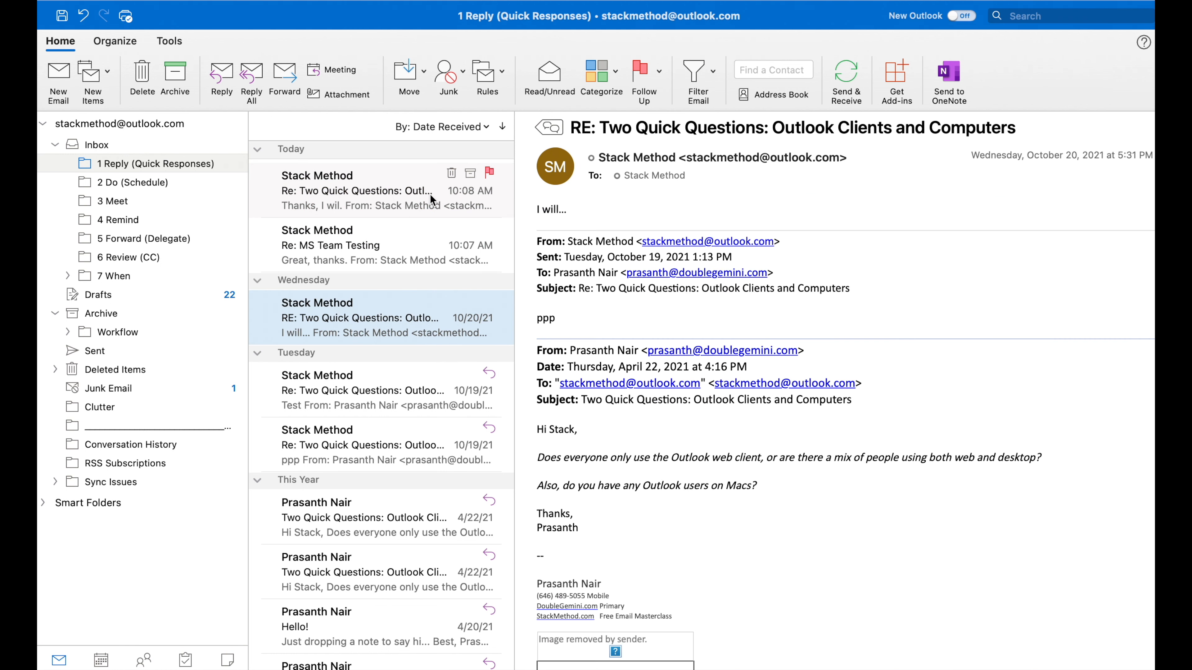
key(ctrl+1)
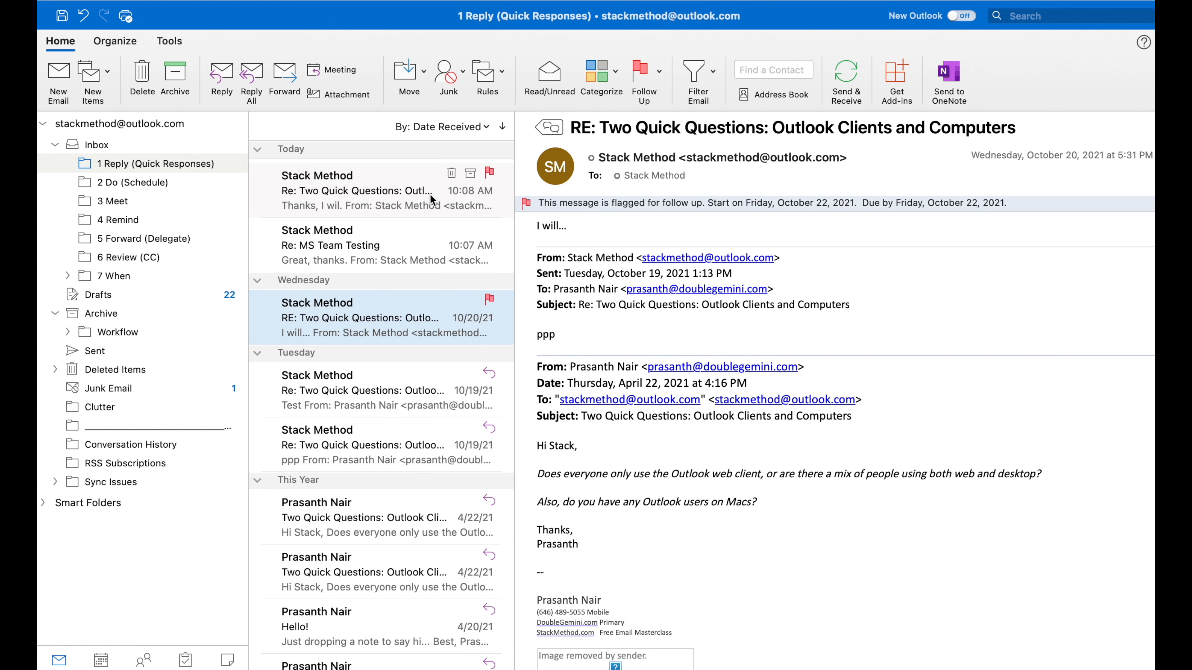
key(Down)
key(Down)
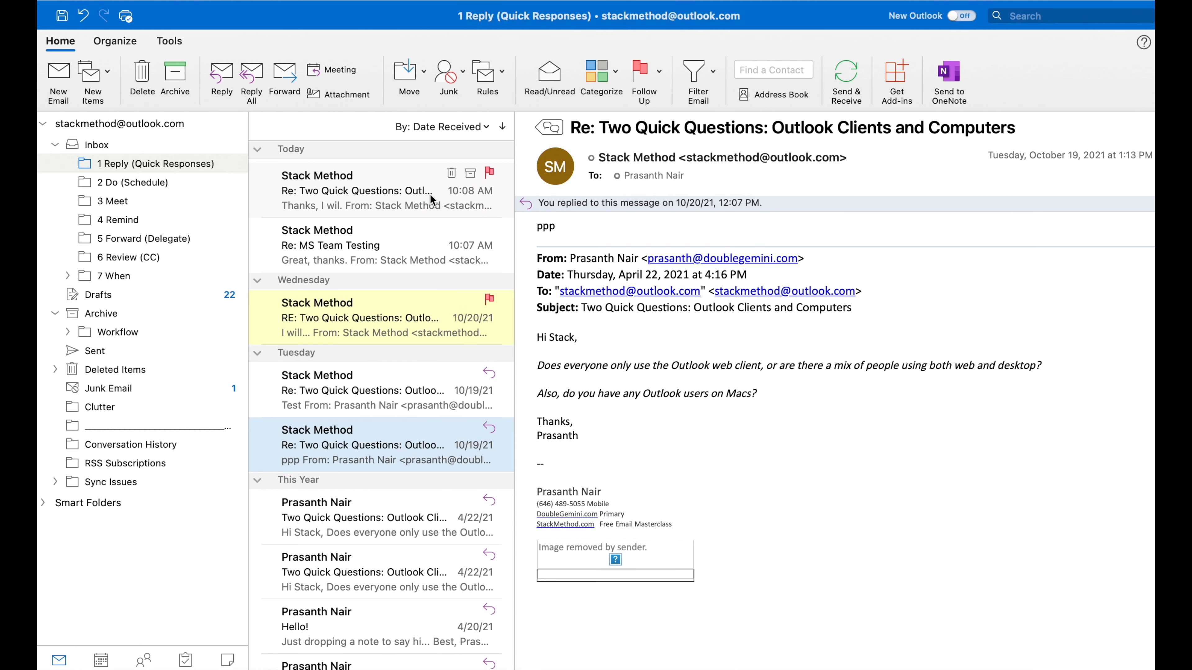
key(ctrl+1)
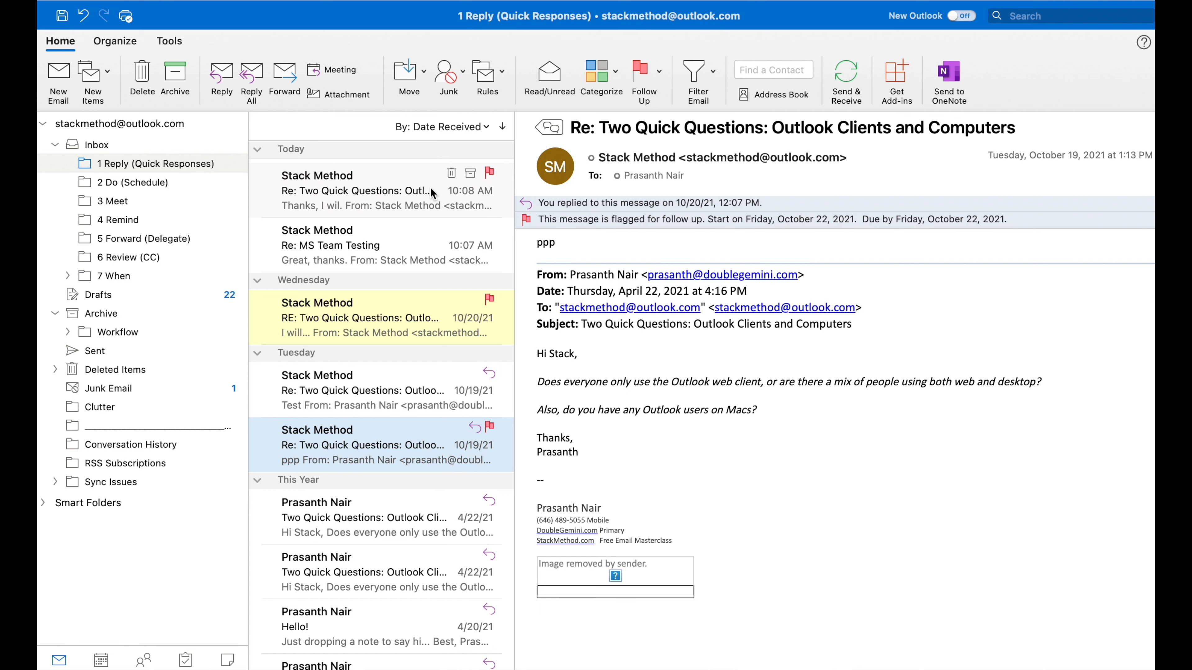
Step: Reply to the 10:08 AM "Re: Two Quick Questions" message with "Great, thanks." and send it
click(432, 192)
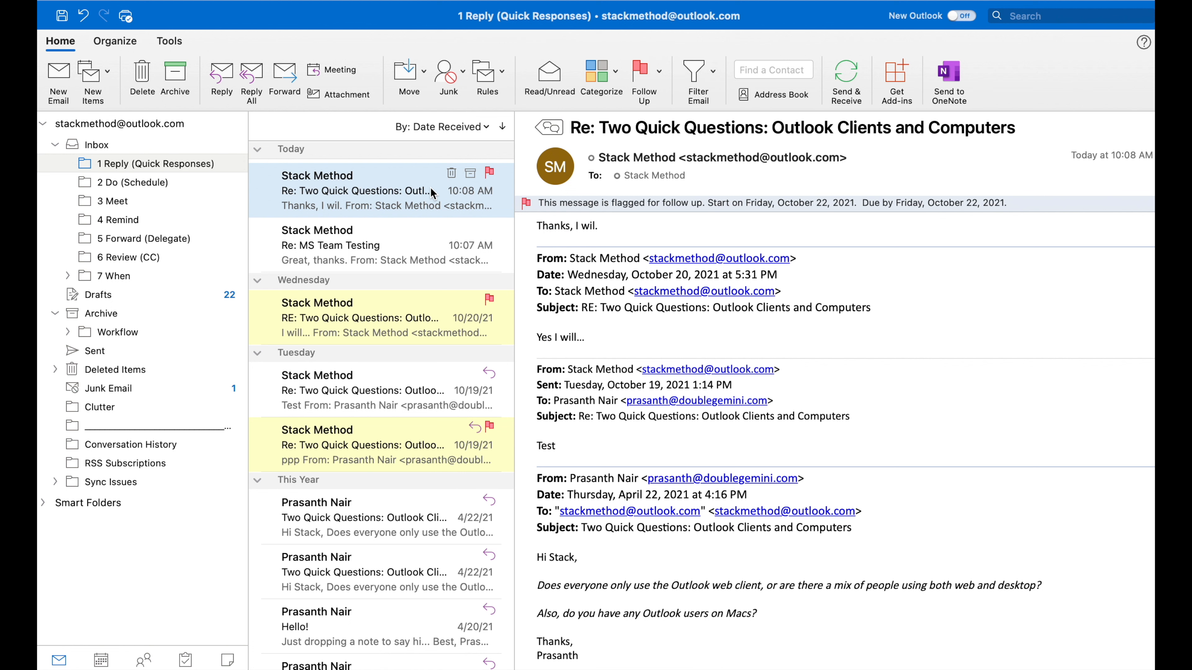
key(super+r)
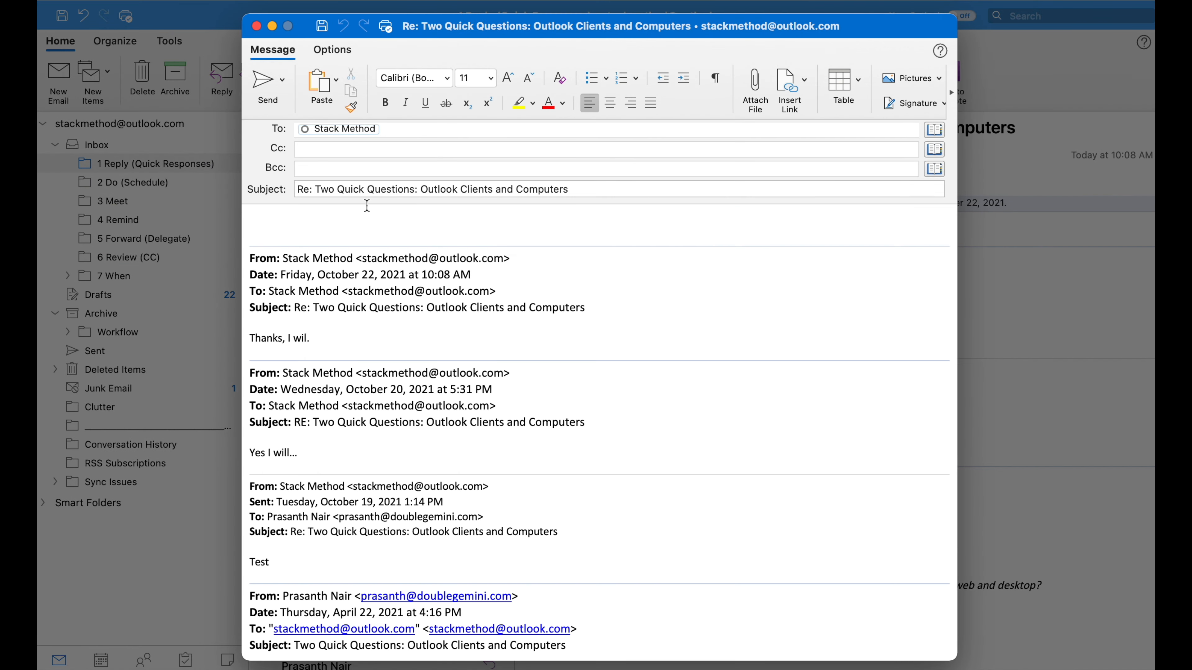
text(Great, thanks.)
click(272, 86)
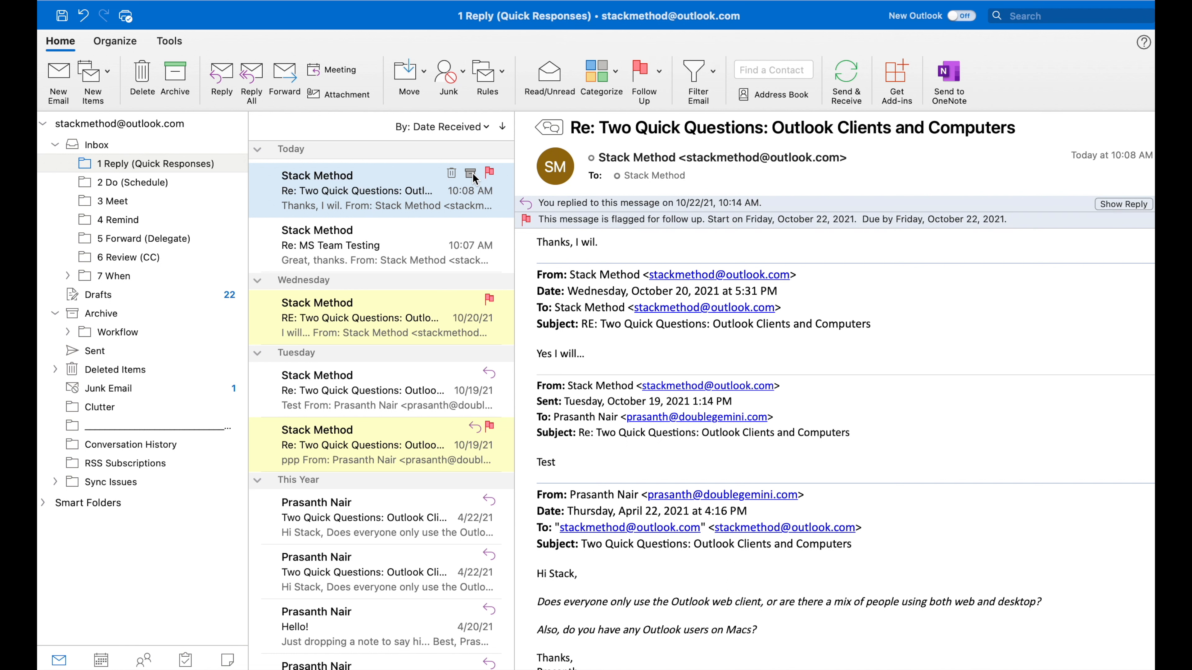
Step: Archive the answered 10:08 AM message and flag the first 4/22/21 "Two Quick Questions" message for follow-up today
click(470, 173)
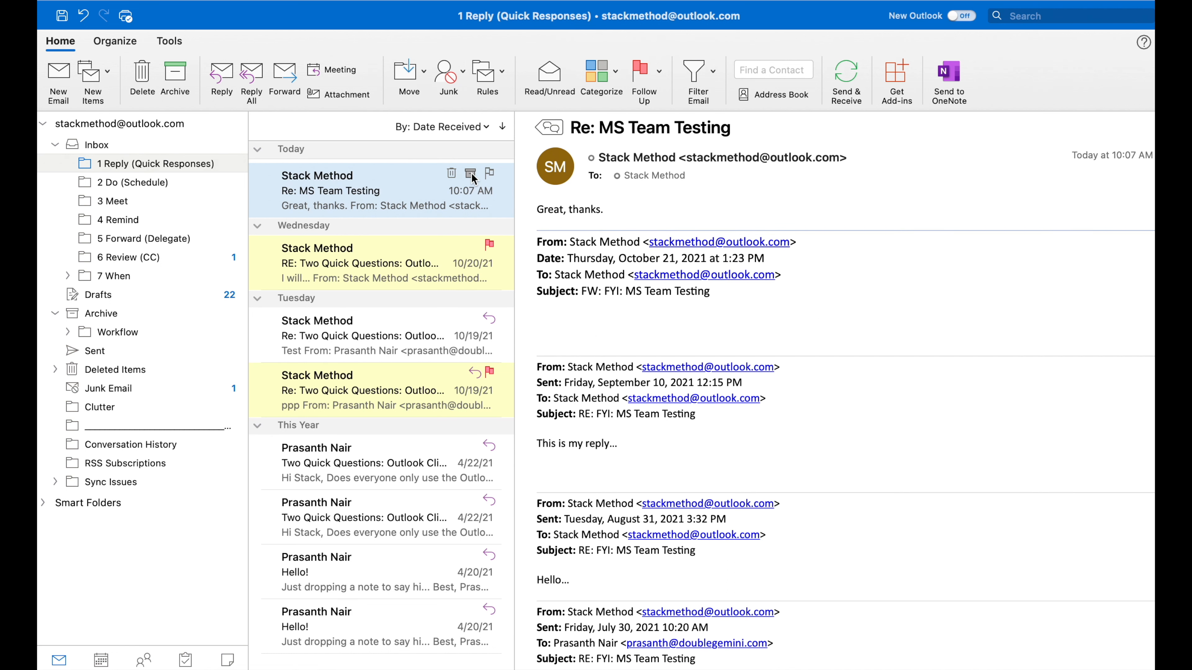
click(428, 260)
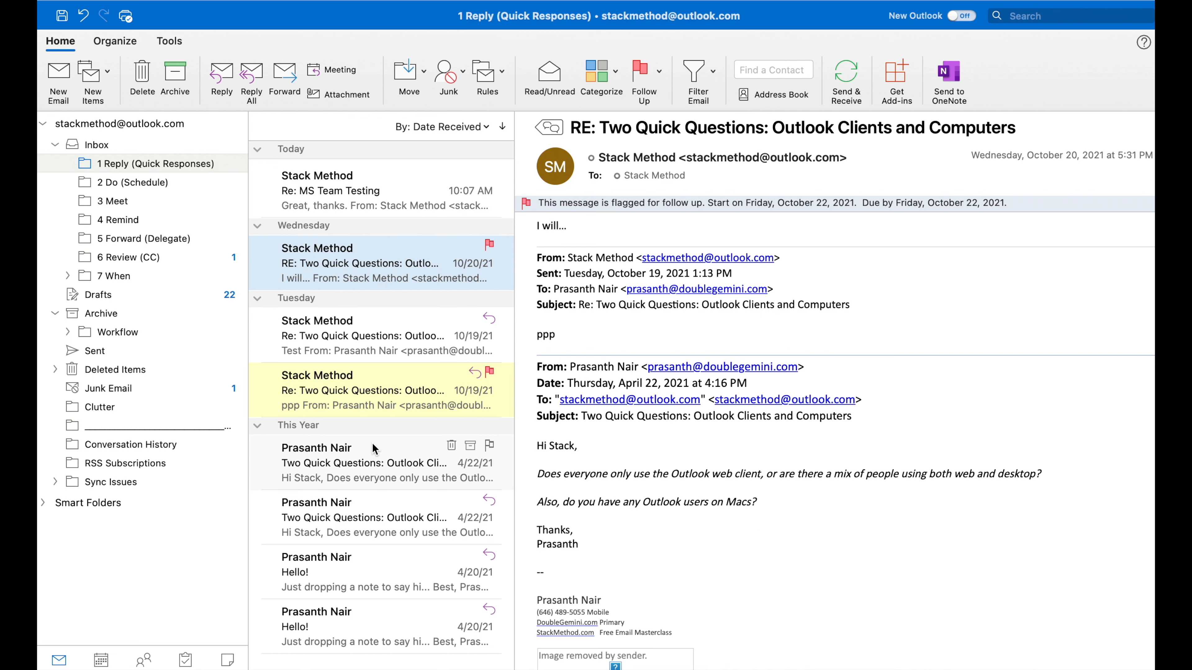
key(Down)
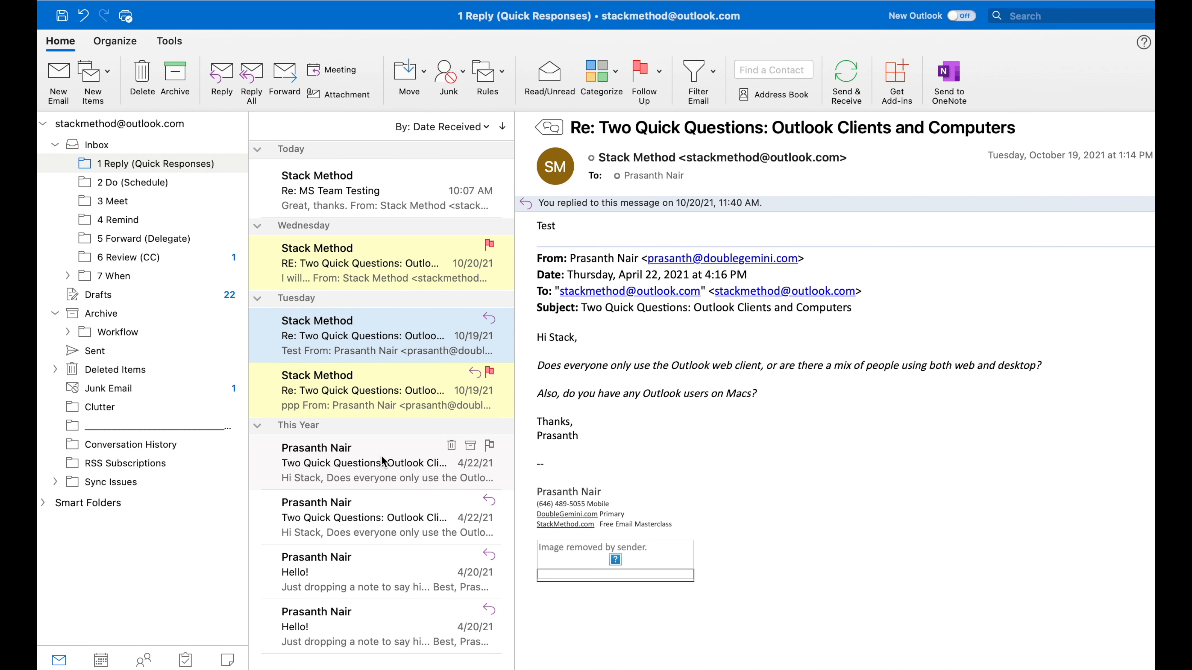
key(Down)
key(Down)
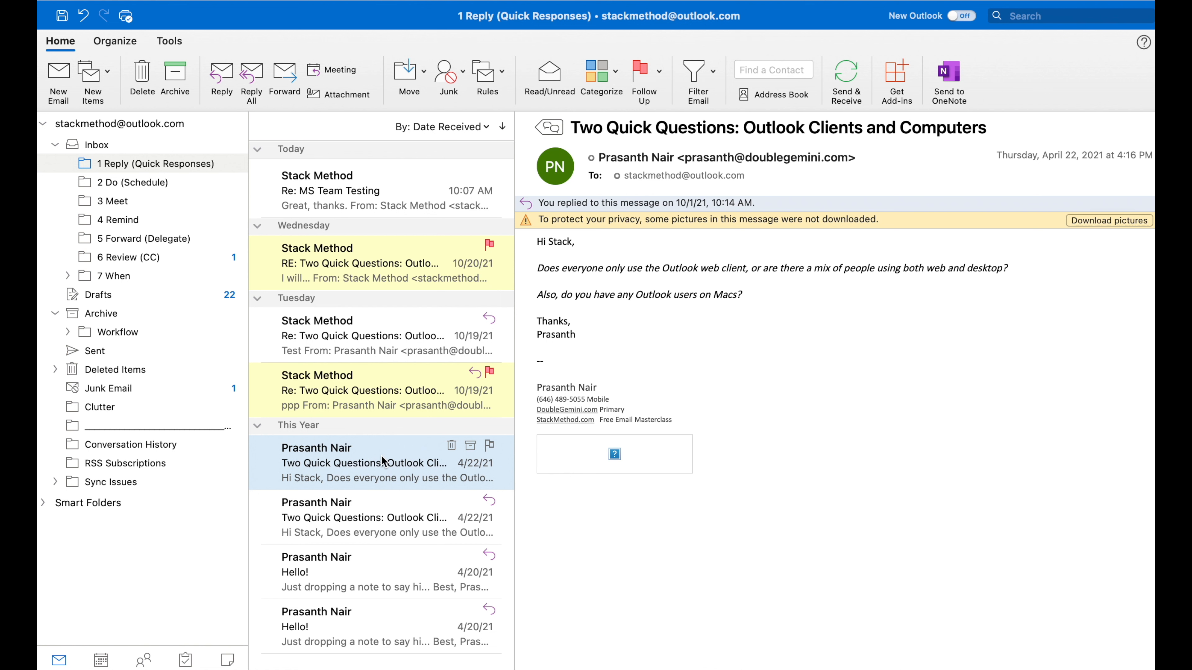
key(ctrl+1)
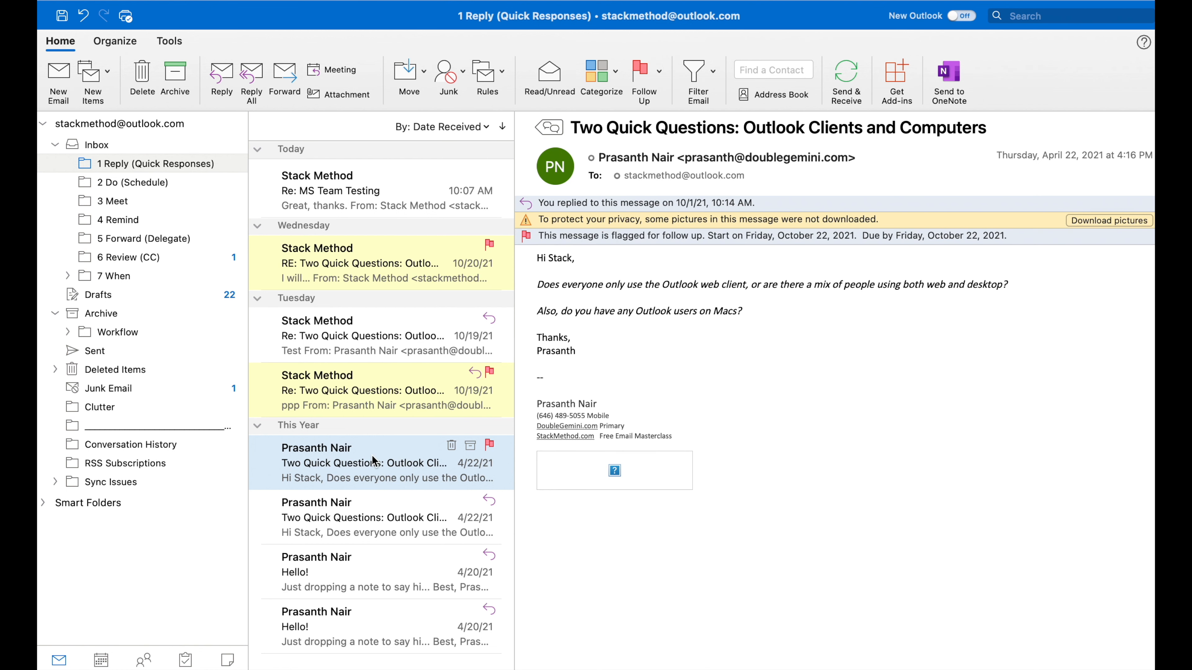
Step: Reply to the flagged 4/22/21 "Two Quick Questions" message with "Yes, I do.", send it and archive the original
key(super+r)
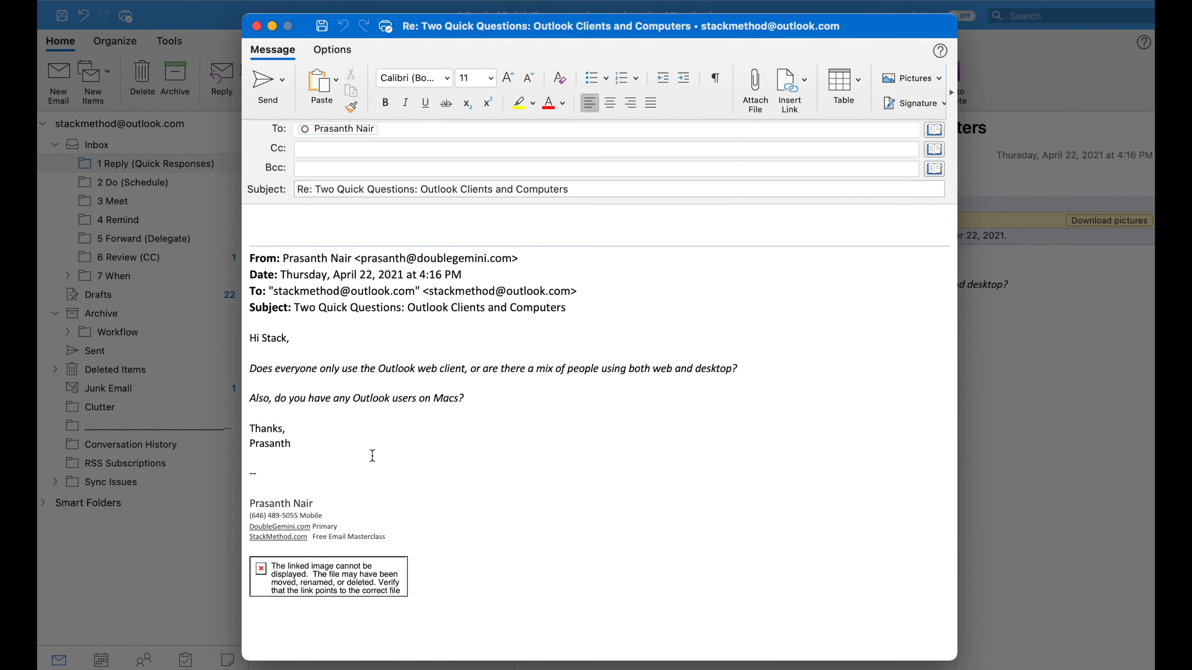
text(Yes, I do.)
click(264, 77)
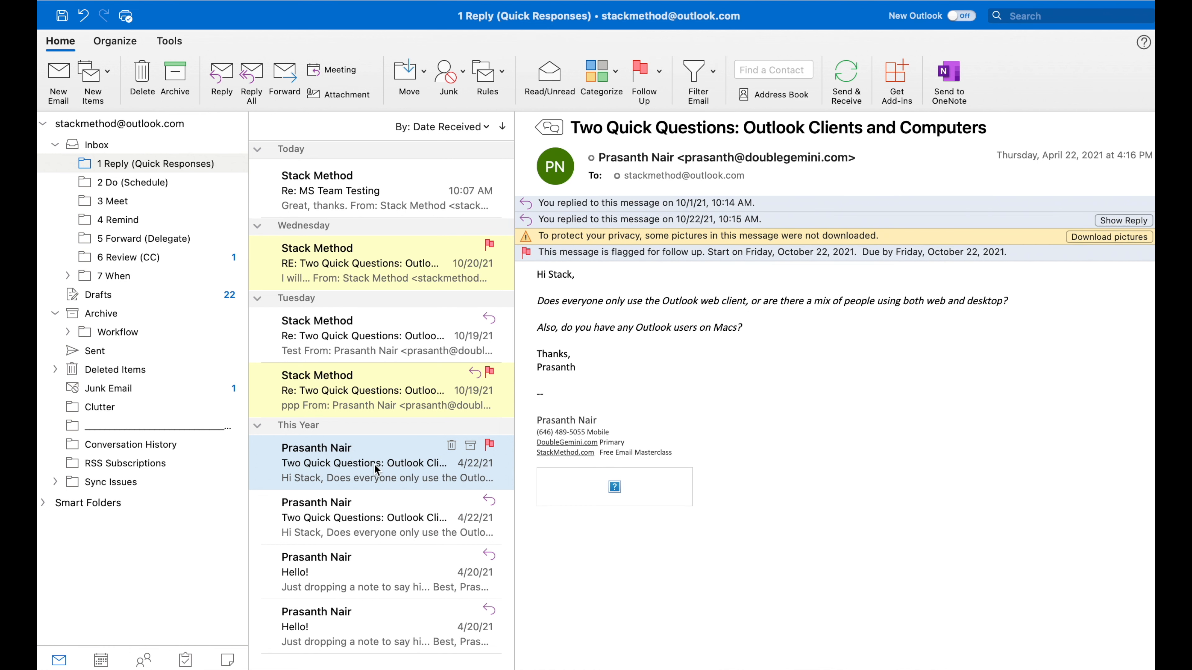
key(ctrl+e)
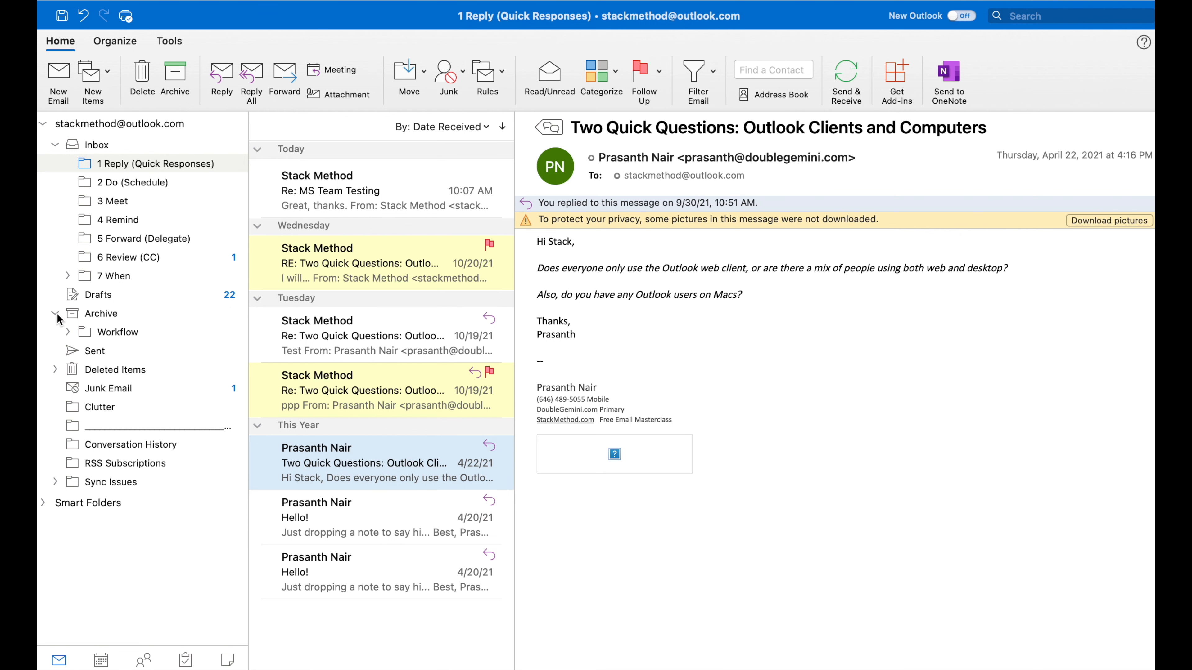
Step: Check the Archive folder for the answered messages, then review the 1 Reply, 2 Do (Schedule) and 3 Meet folders
click(94, 315)
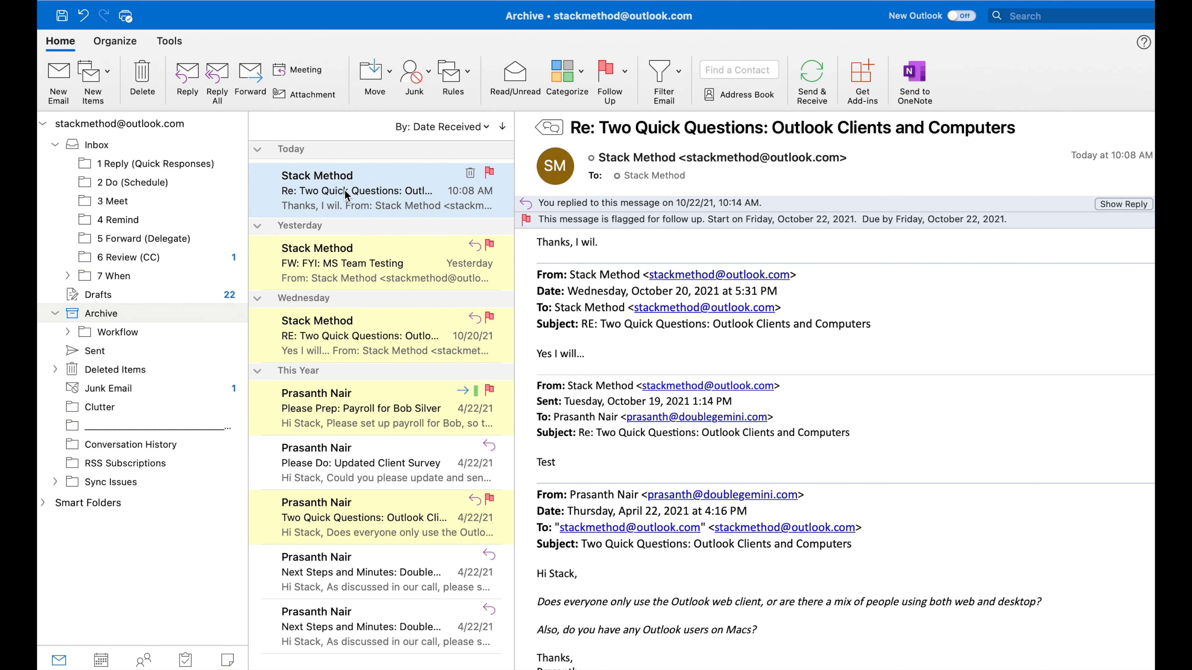
click(93, 146)
click(112, 165)
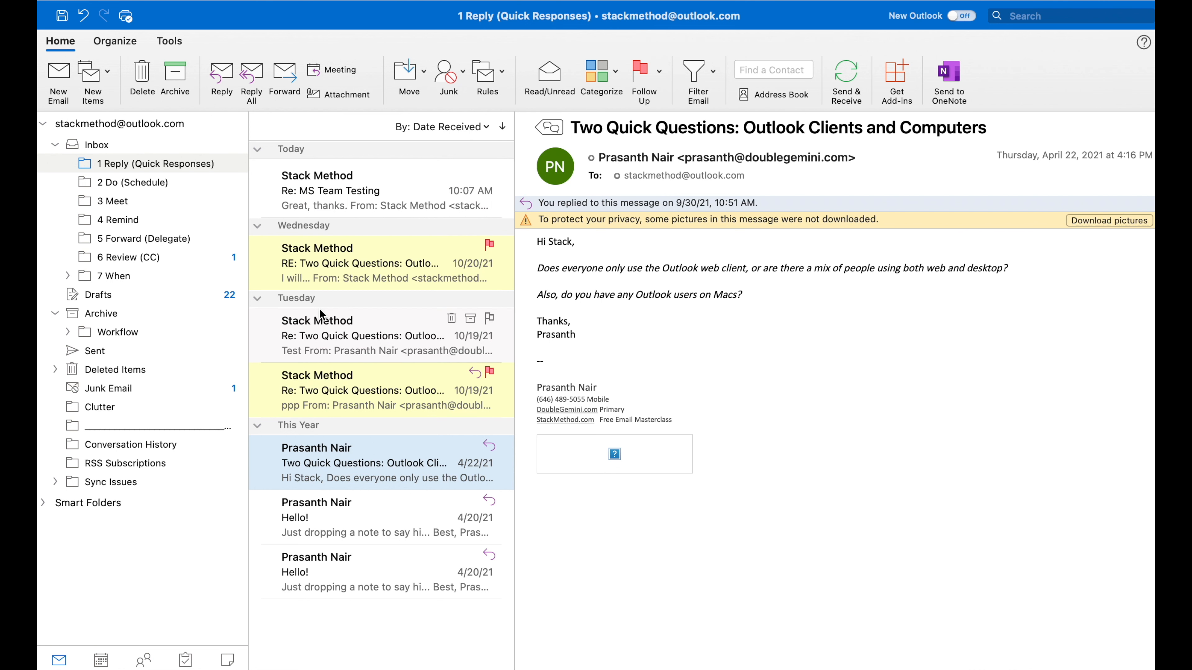
click(151, 182)
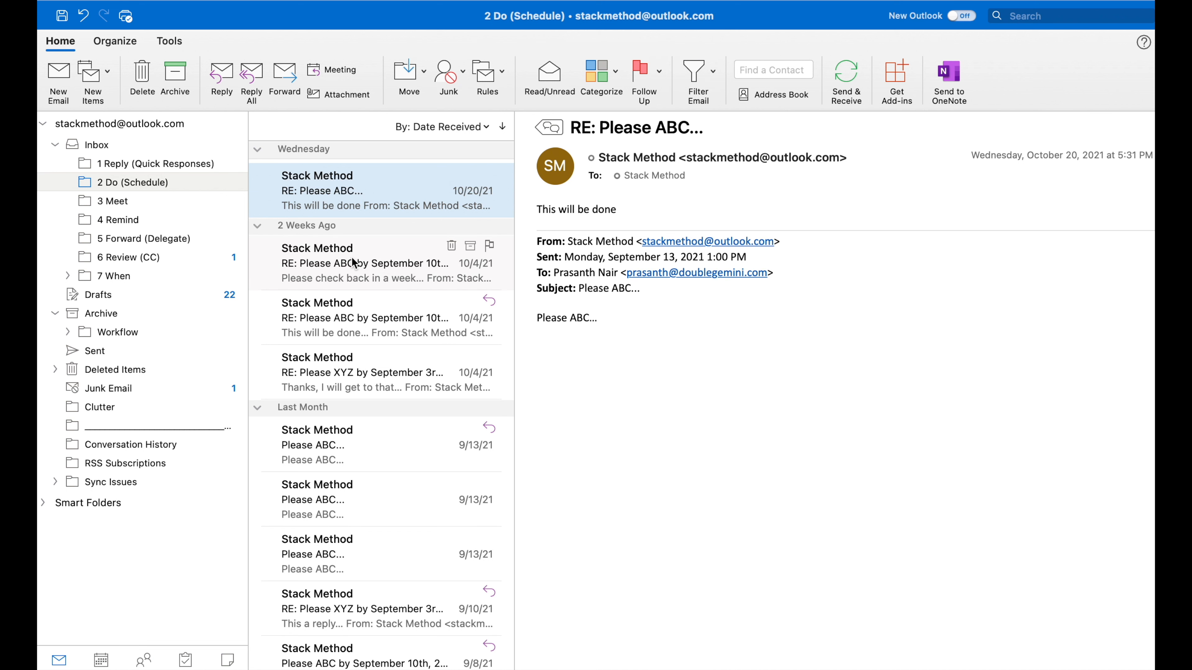
click(128, 201)
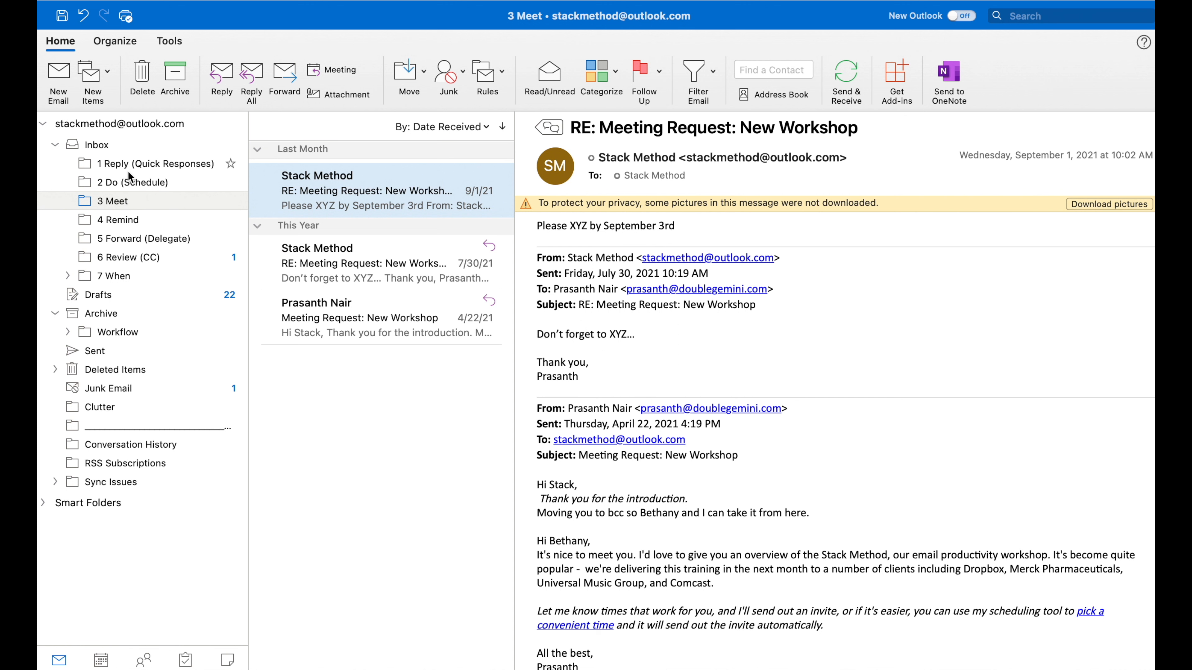
Step: Return to the Inbox and examine its arrangement options and the individual messages within the "Two Quick Questions" conversation
click(97, 148)
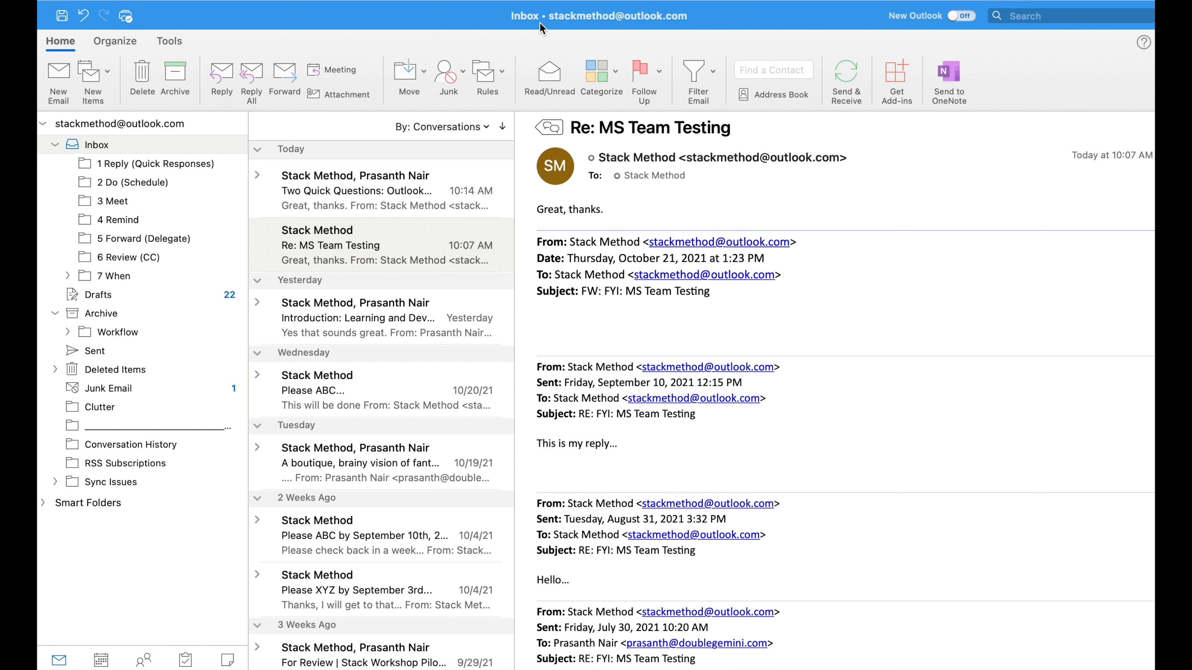
click(257, 178)
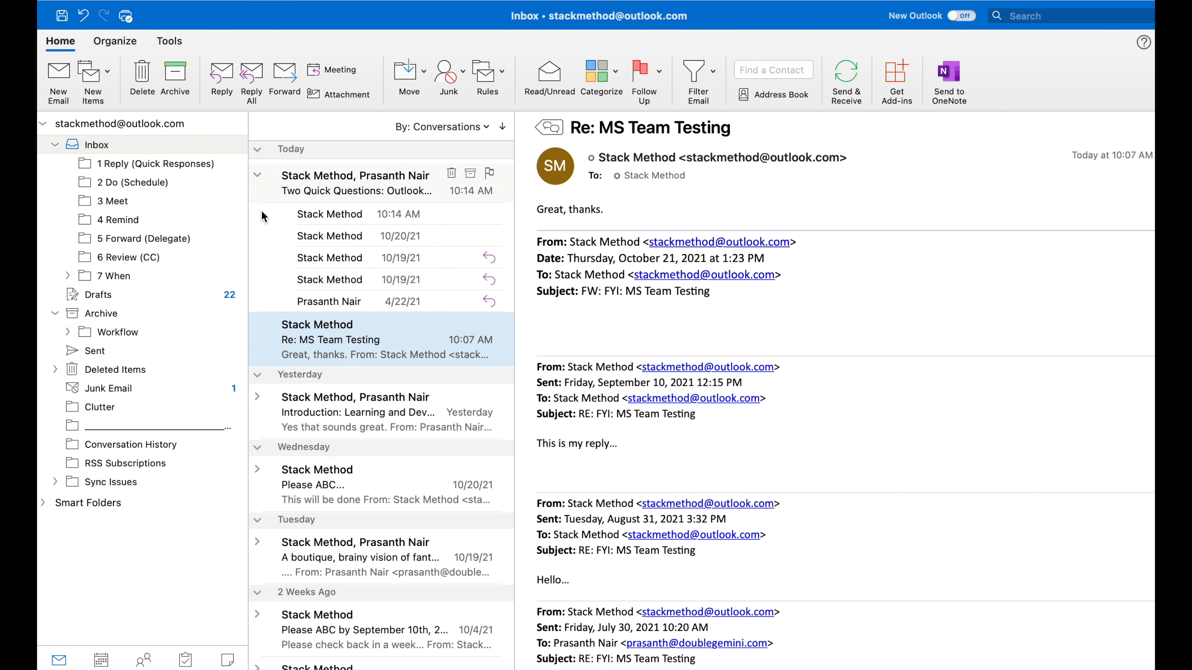
click(257, 175)
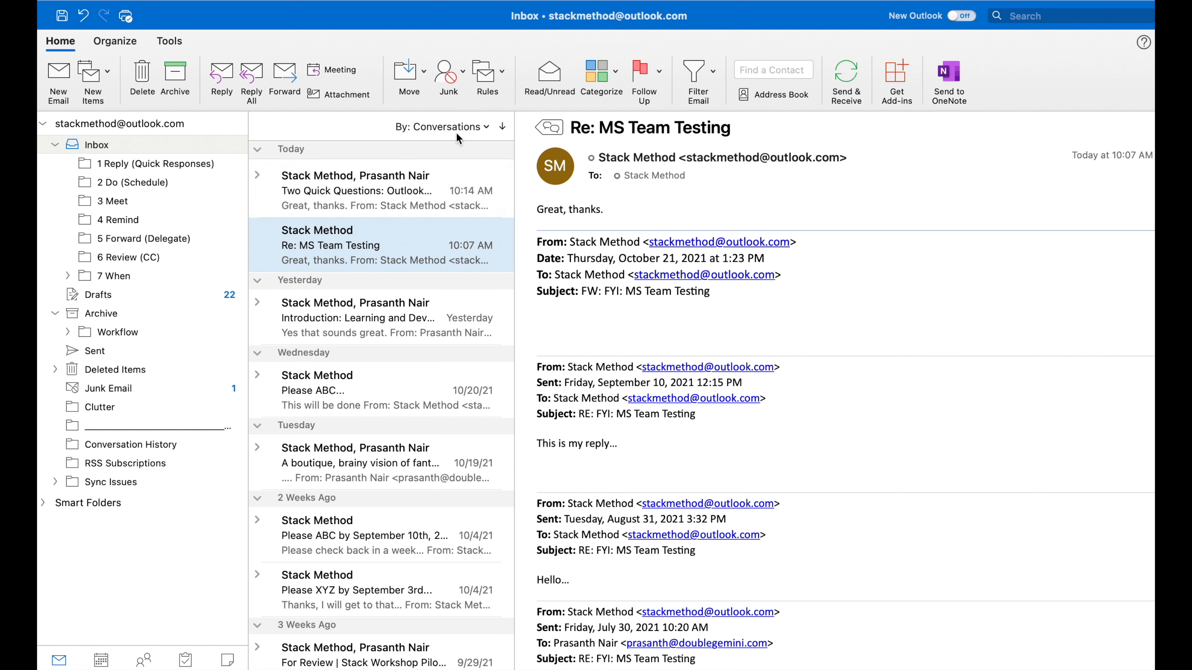
click(487, 127)
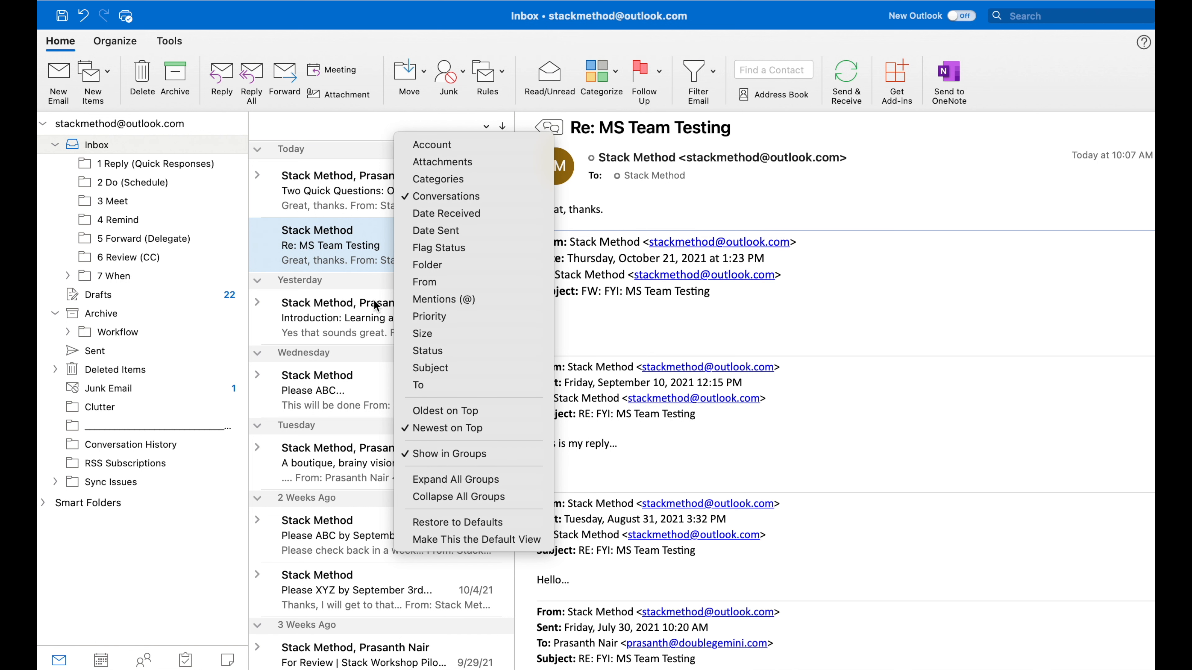
click(258, 178)
click(258, 178)
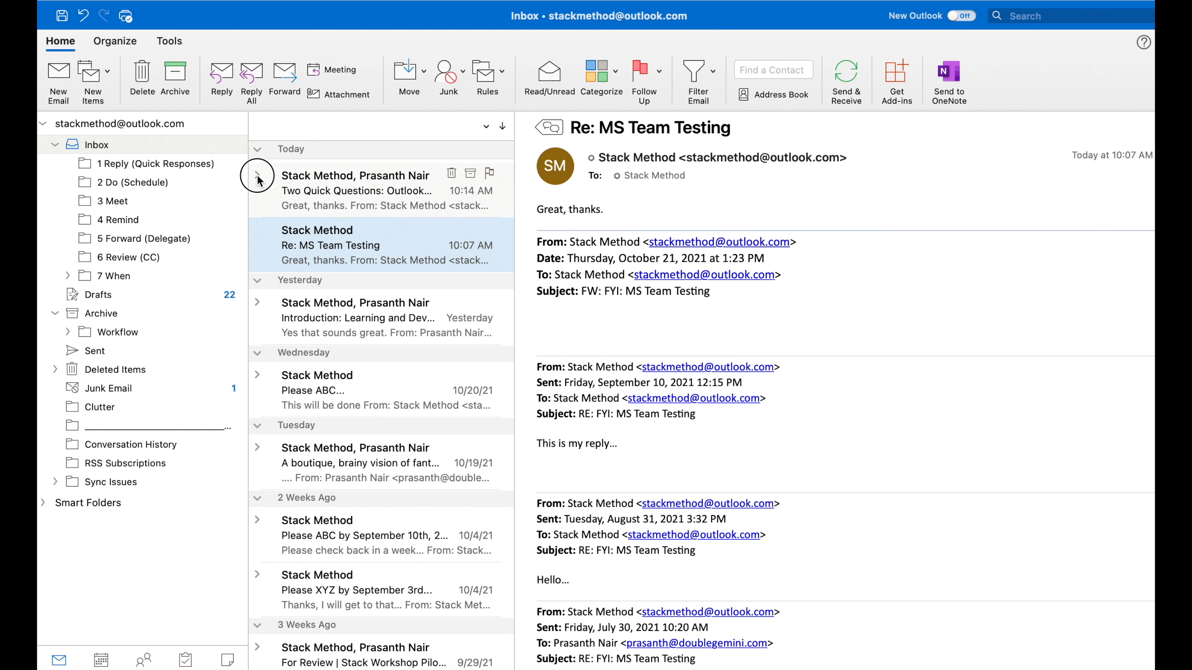
click(258, 177)
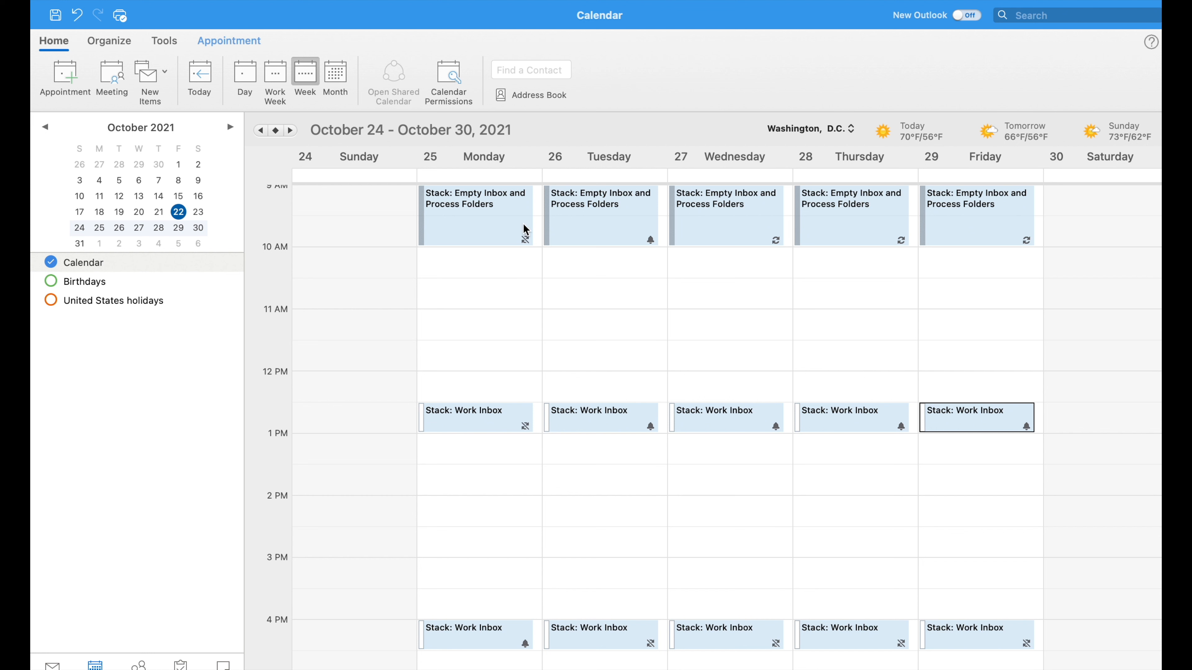
Step: View the details of Monday's "Stack: Empty Inbox and Process Folders" event and both "Stack: Work Inbox" events
click(501, 224)
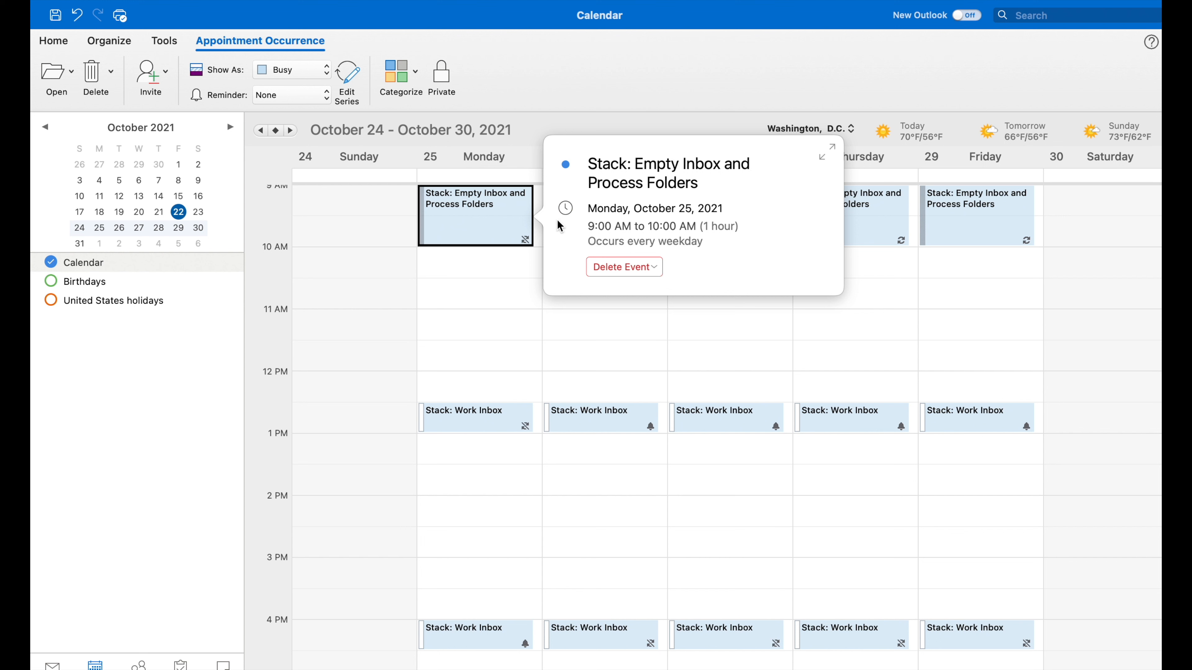
click(459, 424)
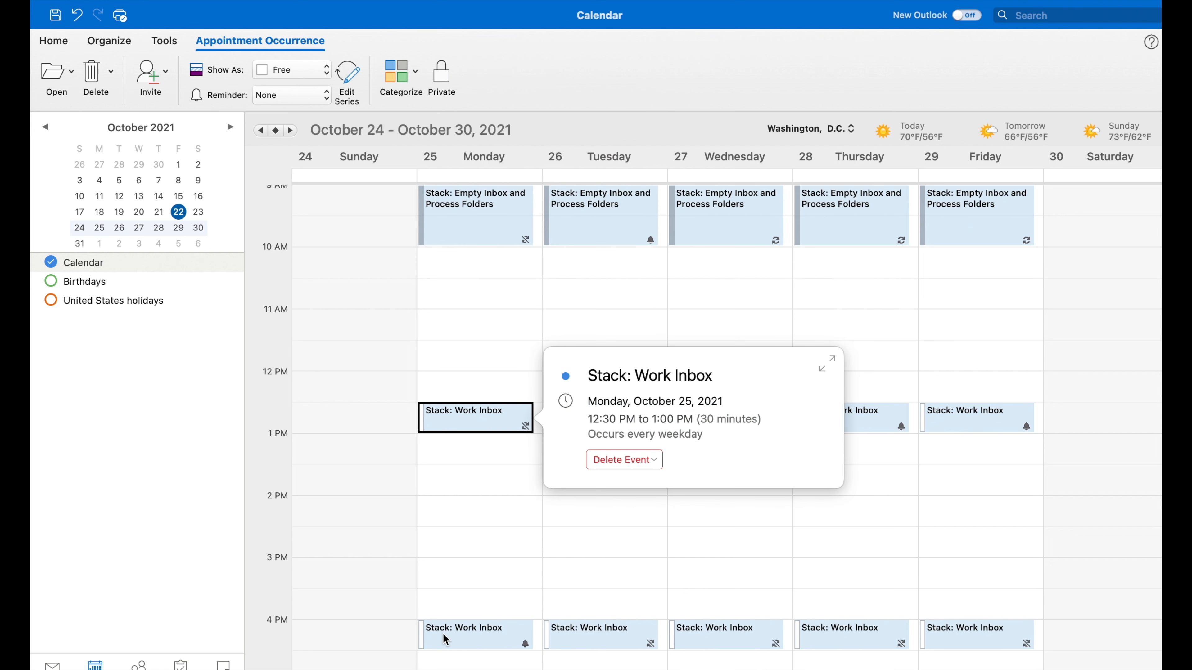
click(451, 637)
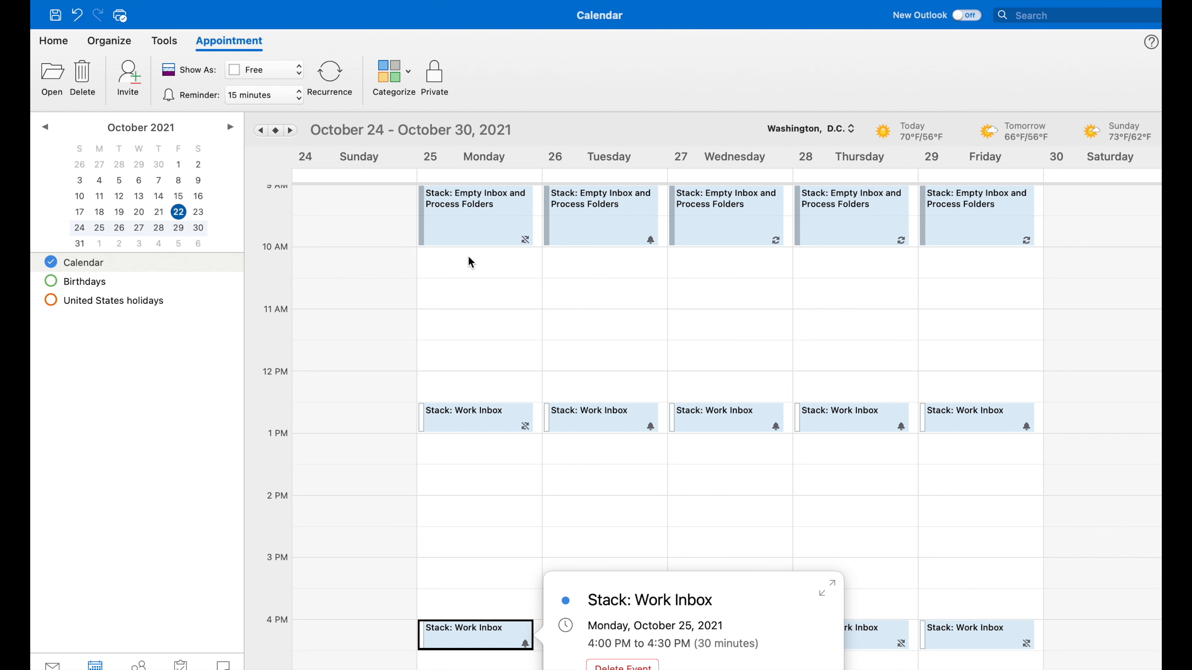
Step: Open Monday's "Stack: Empty Inbox and Process Folders" and 12:30 PM "Stack: Work Inbox" occurrences to examine their Show As and recurrence settings
double_click(474, 221)
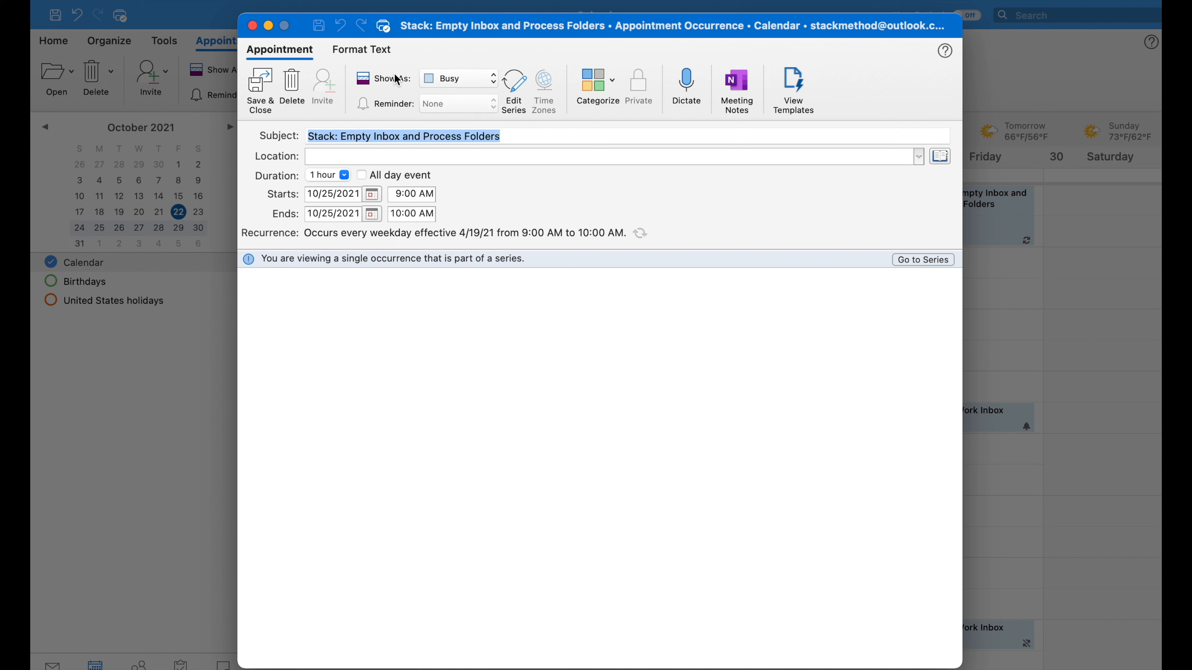
click(253, 26)
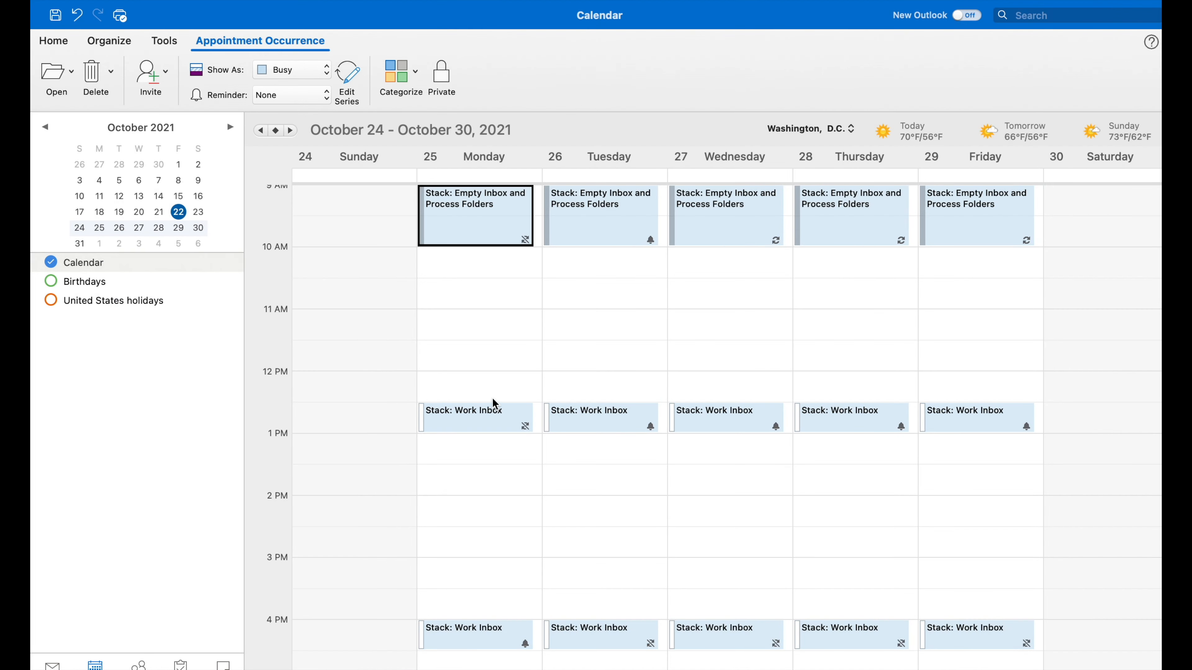
double_click(492, 419)
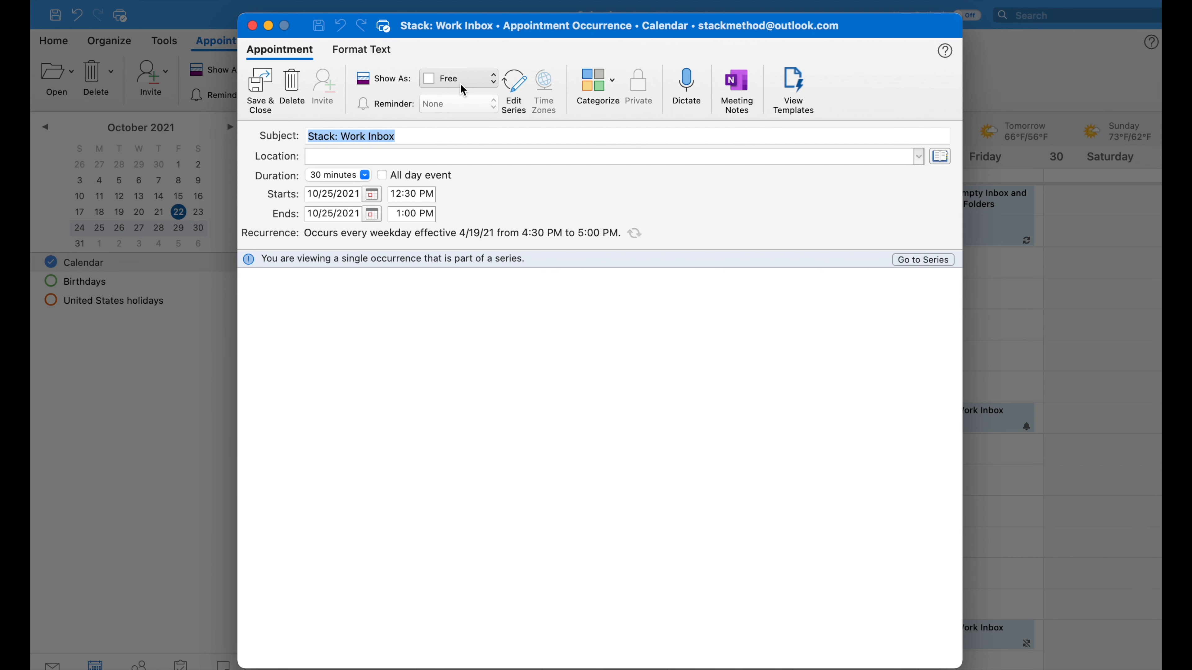
click(253, 26)
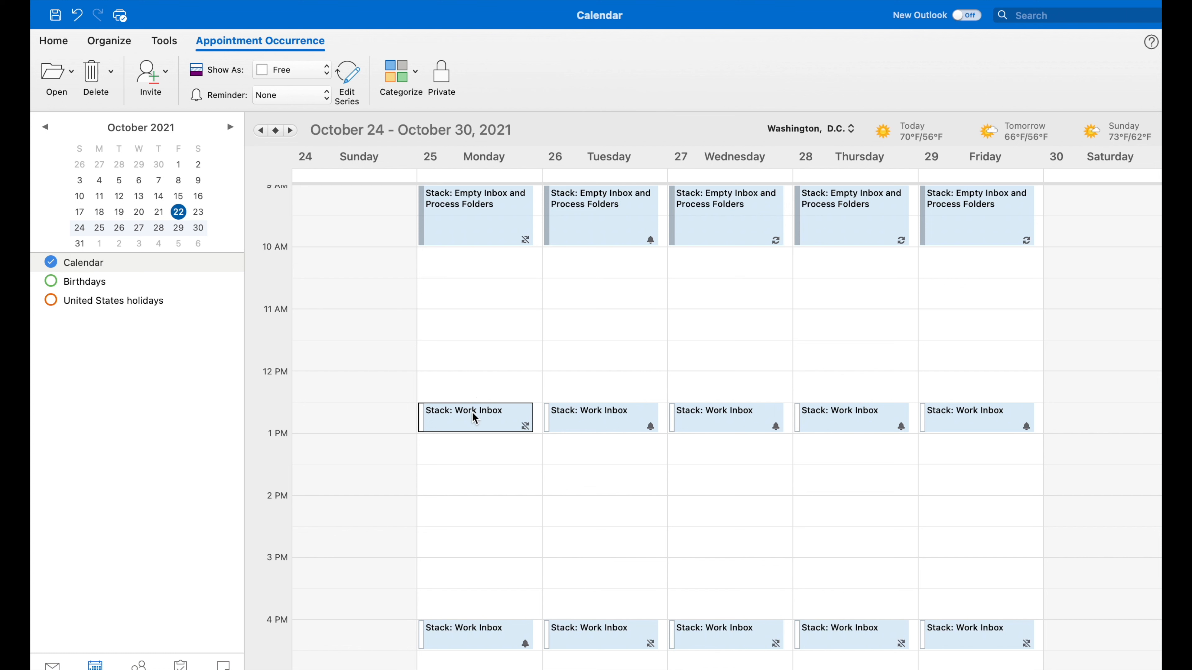
Step: Move Monday's "Stack: Empty Inbox and Process Folders" event to 2 PM and the 12:30 PM "Stack: Work Inbox" event to 9 AM
drag(473, 205, 474, 521)
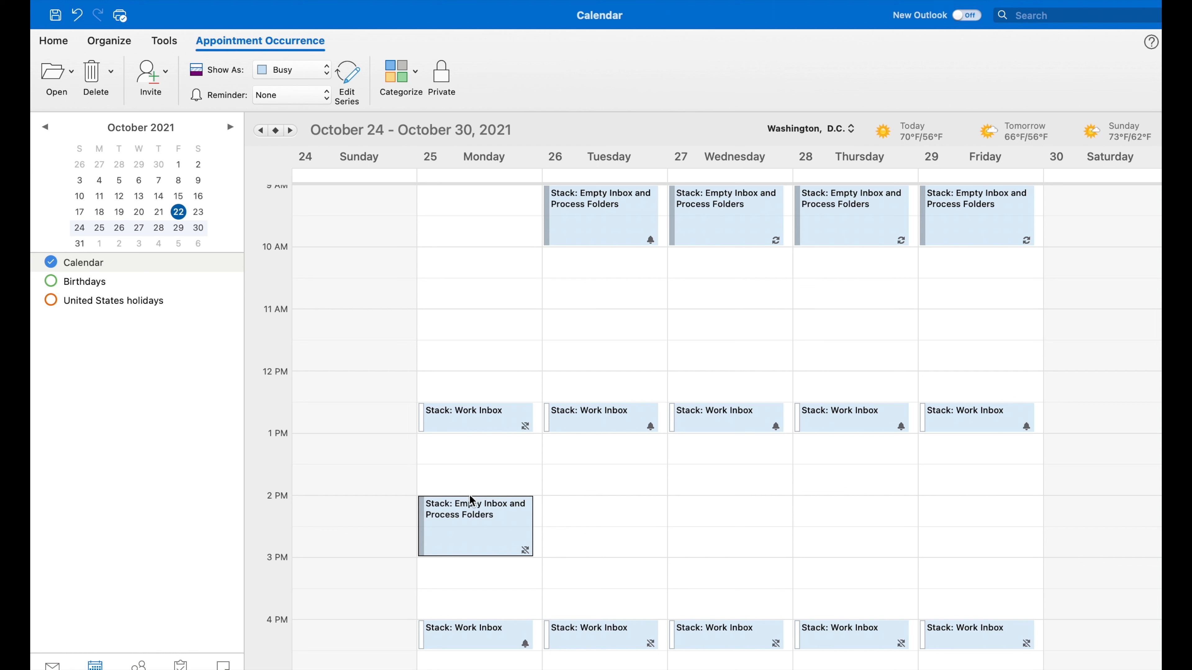
click(471, 412)
drag(458, 414, 464, 207)
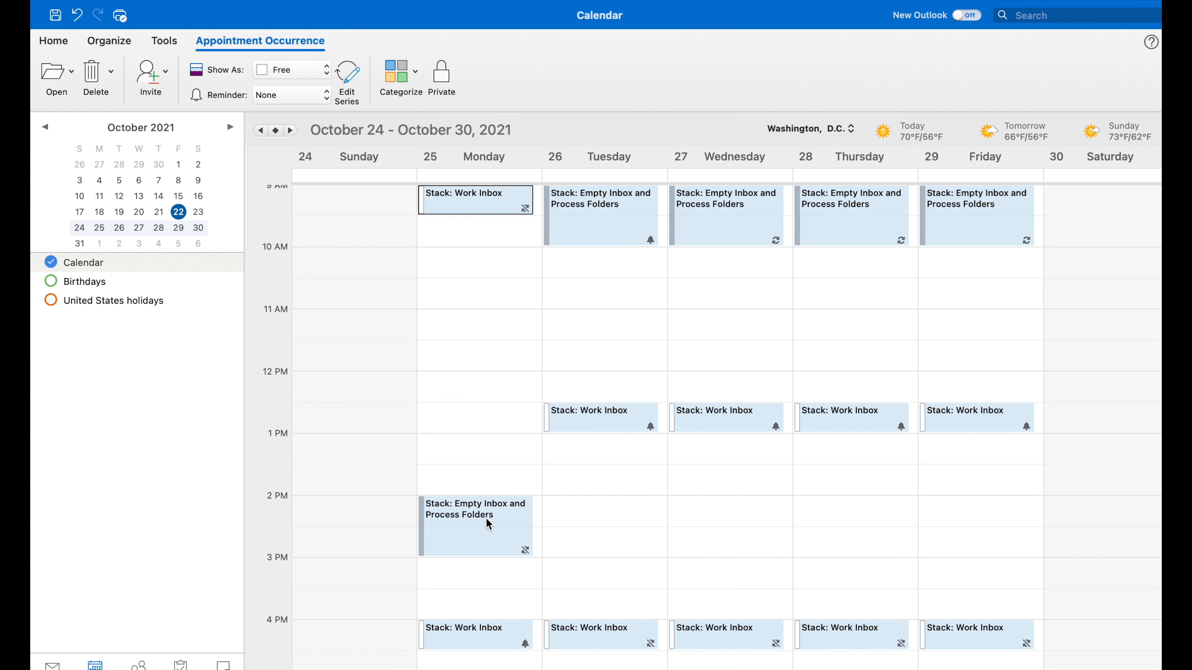
Step: Move Monday's "Stack: Empty Inbox and Process Folders" event to 10:30 AM
click(469, 529)
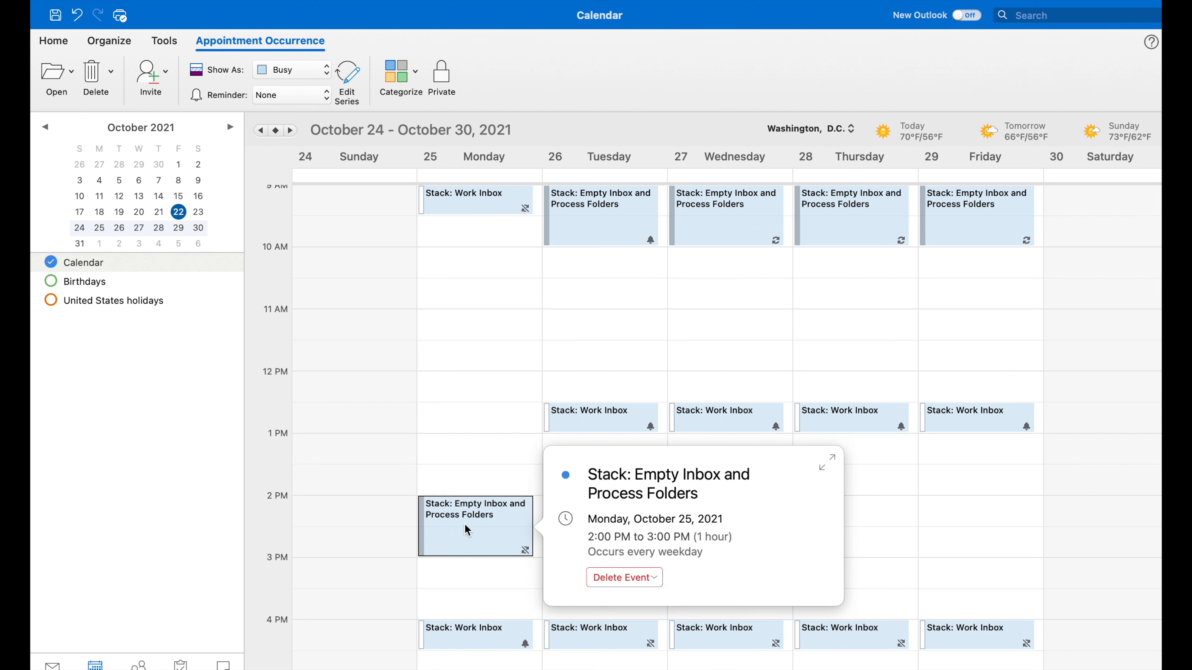
right_click(467, 530)
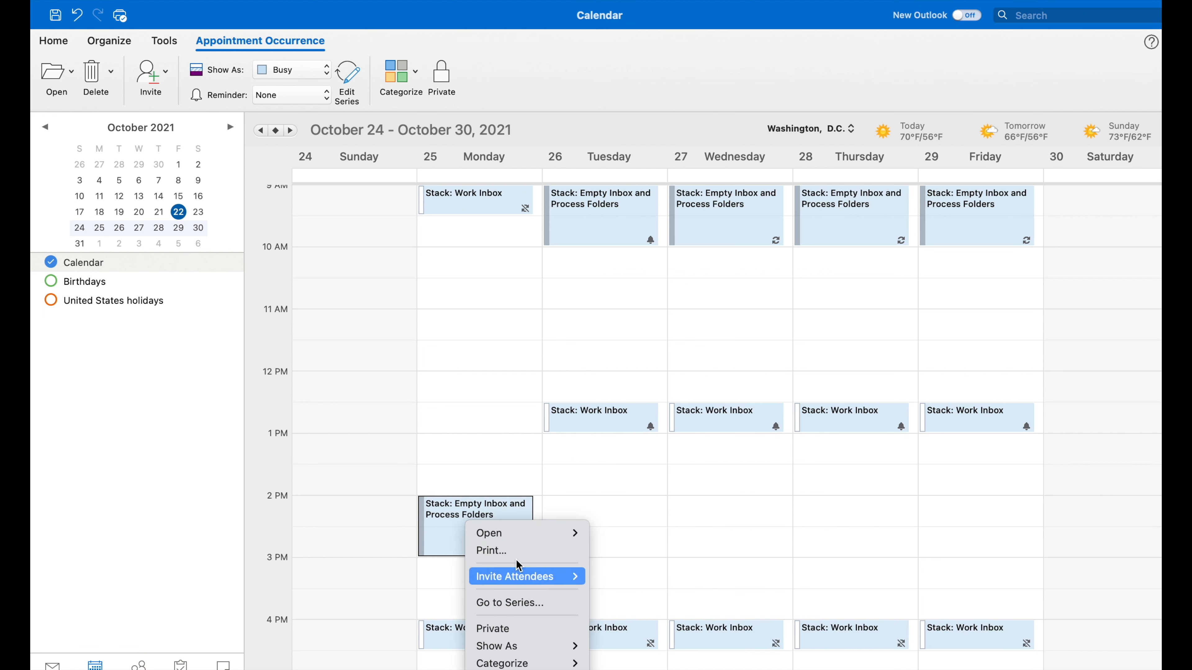
mouse_move(521, 529)
click(493, 501)
drag(493, 501, 495, 249)
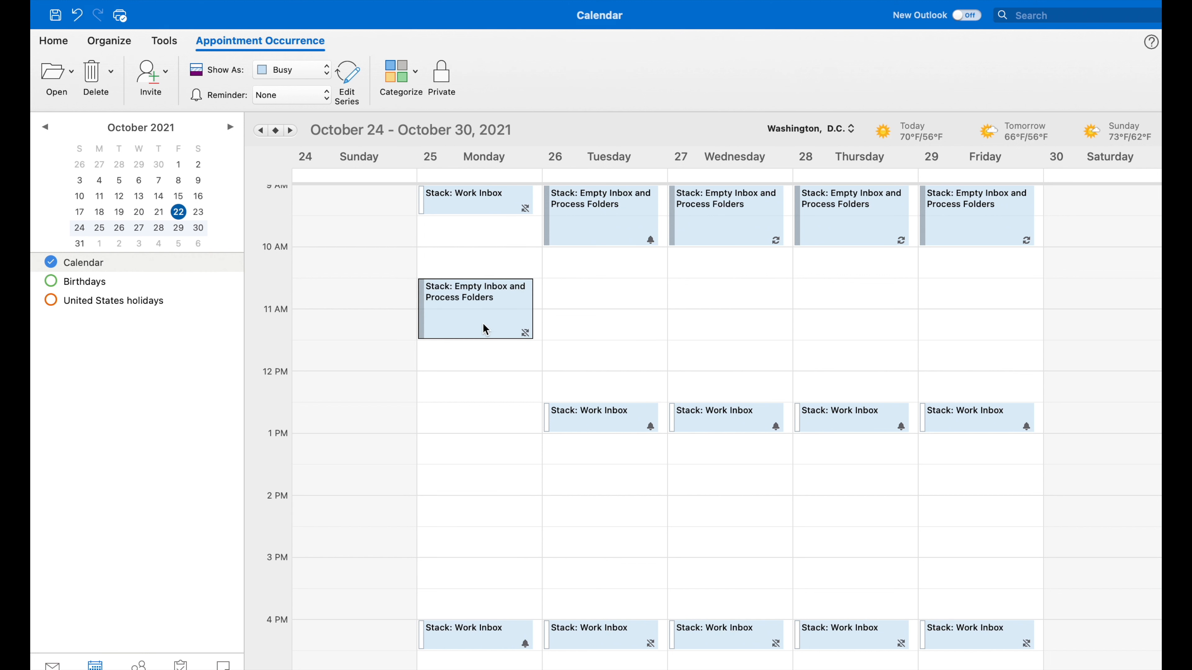
Step: Delete only Monday's occurrence of the "Stack: Empty Inbox and Process Folders" series
right_click(478, 316)
mouse_move(530, 478)
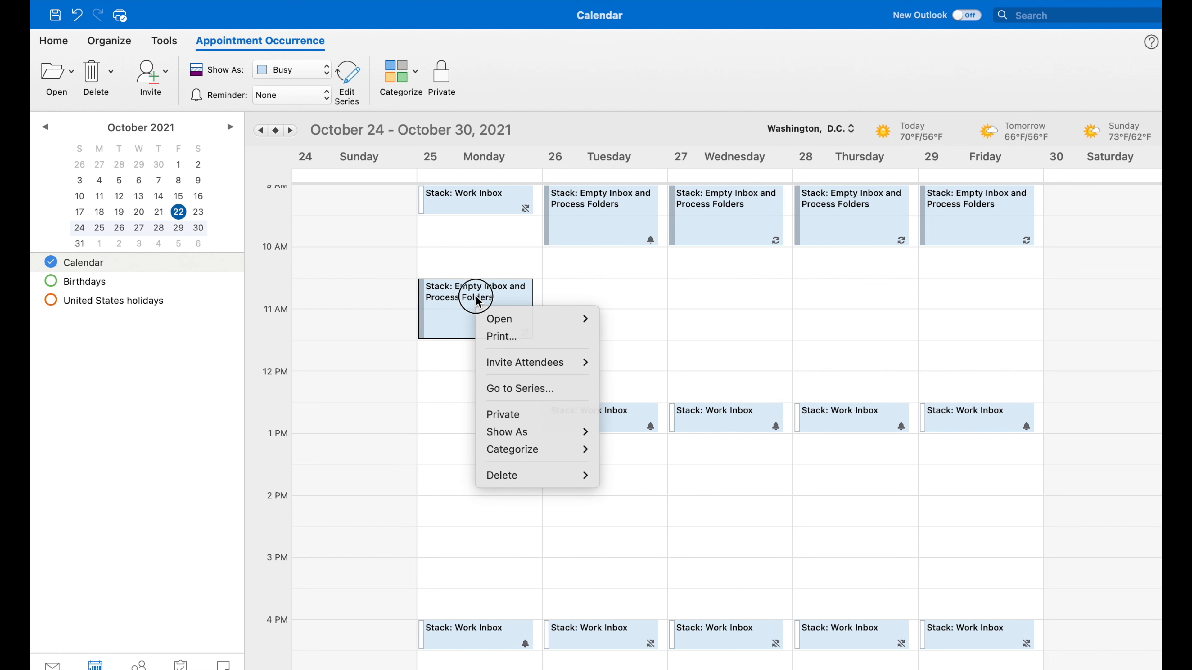
click(488, 319)
right_click(489, 320)
mouse_move(535, 480)
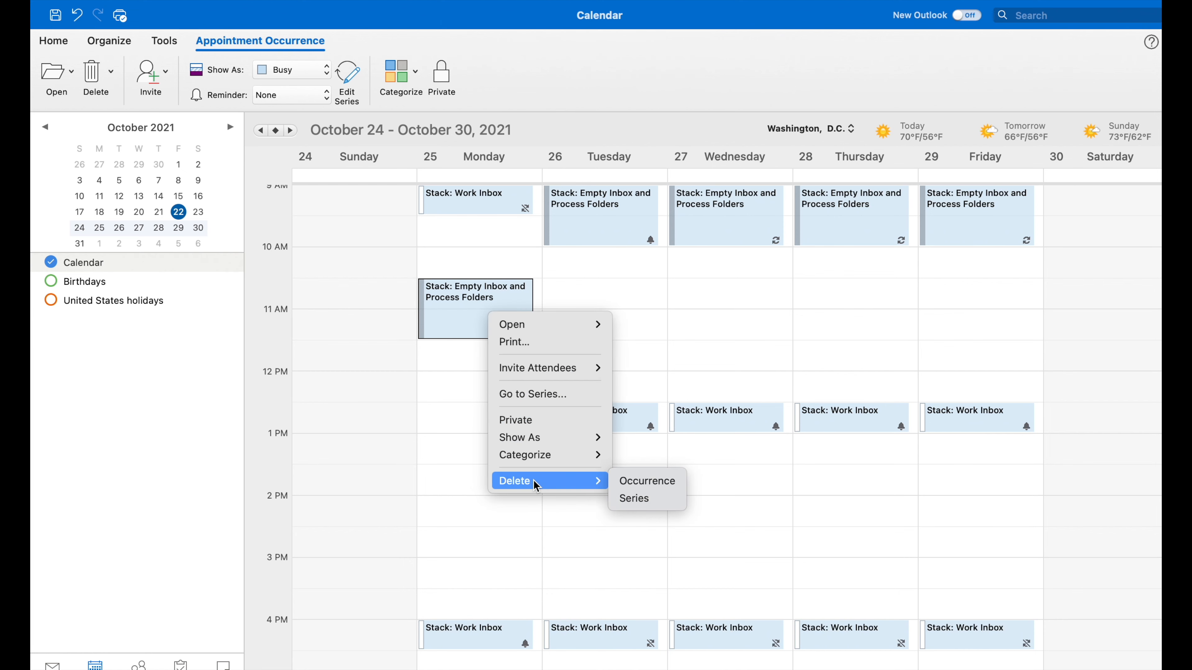
click(655, 481)
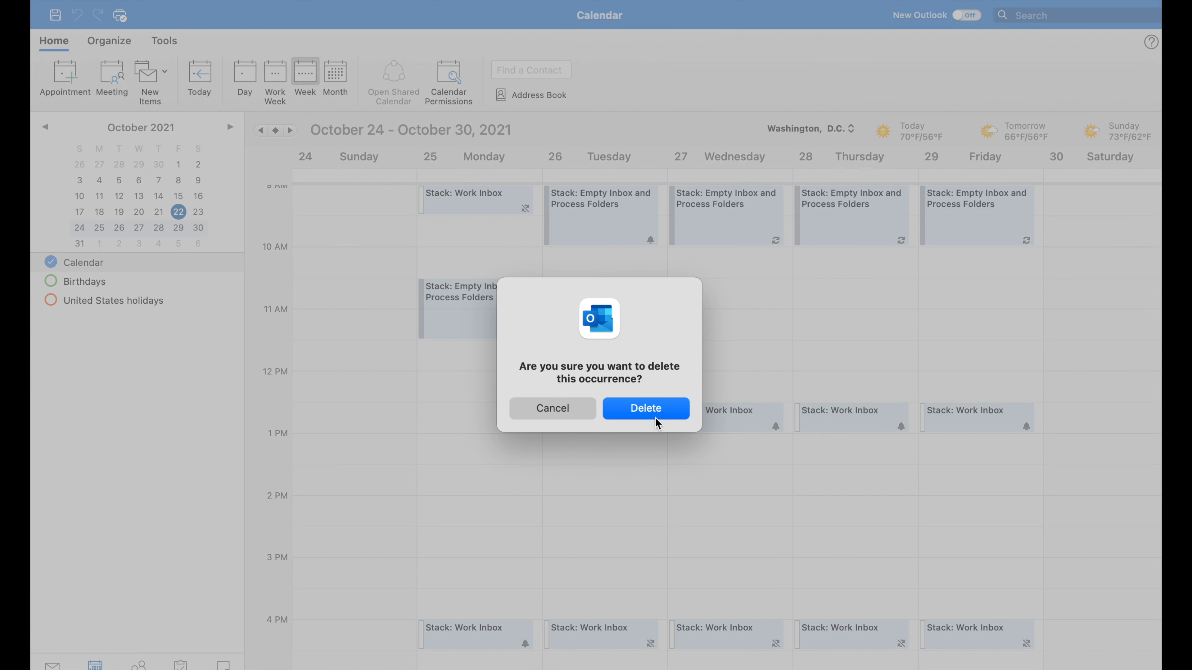
click(652, 408)
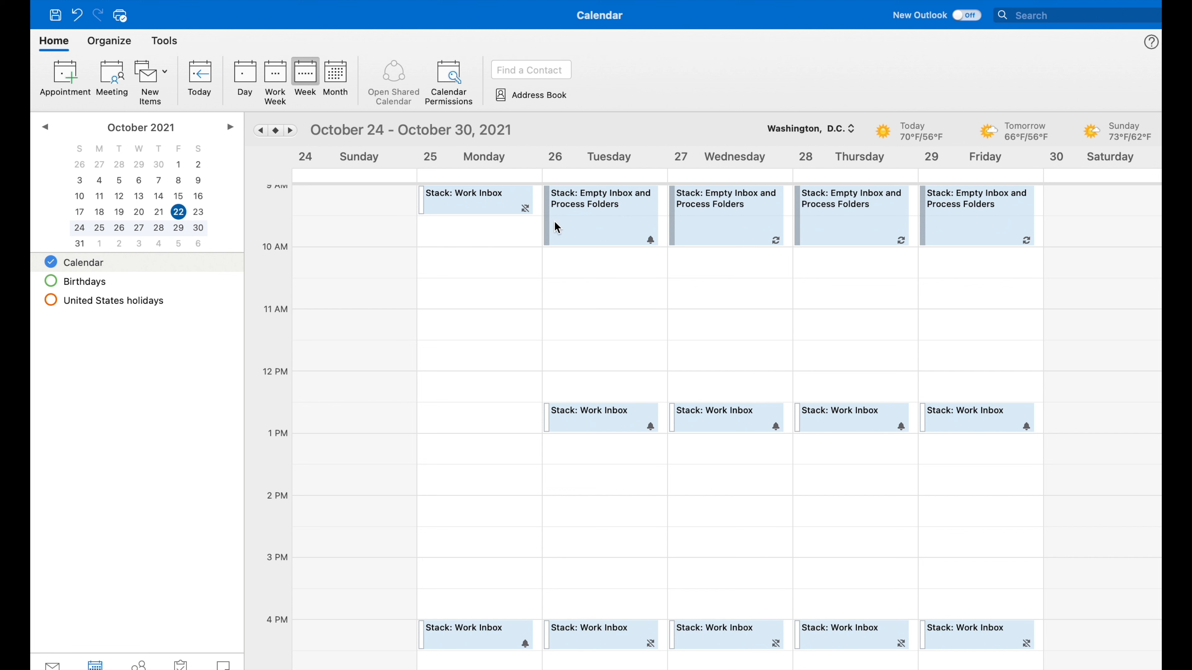
Step: Move Monday's morning "Stack: Work Inbox" event to 8 AM
click(496, 200)
drag(497, 201, 495, 251)
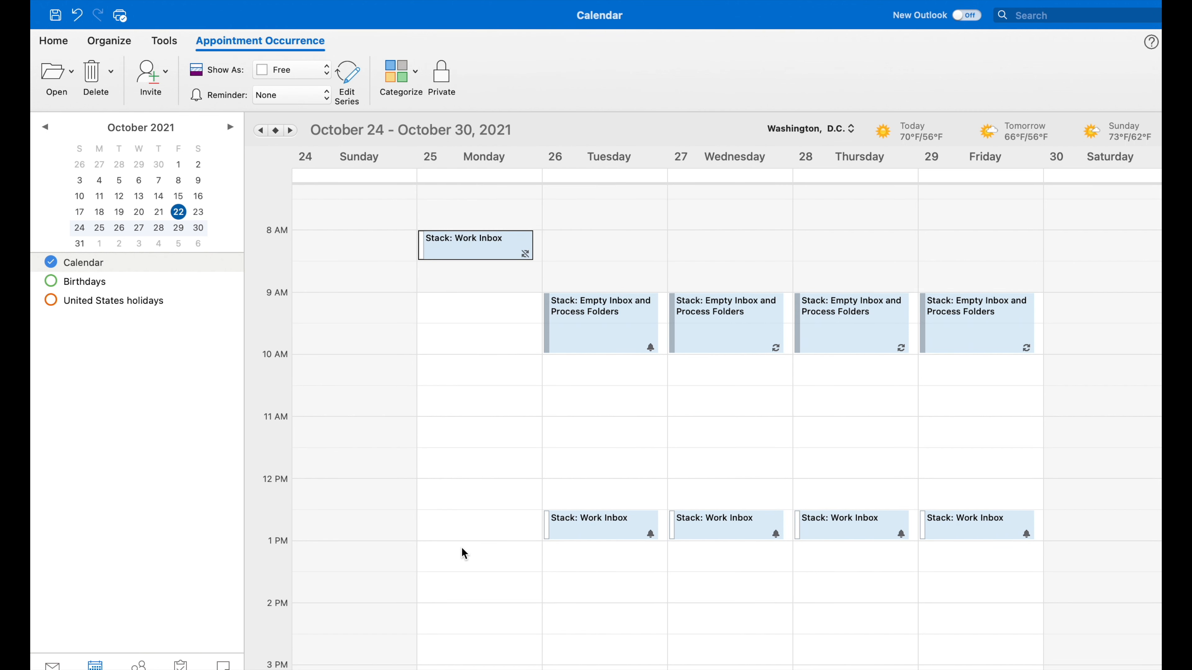
Step: Move Monday's afternoon "Stack: Work Inbox" event to 1 PM and Tuesday's "Stack: Empty Inbox and Process Folders" event to Monday at 4 PM
scroll(463, 551, down, 5)
drag(472, 601, 471, 416)
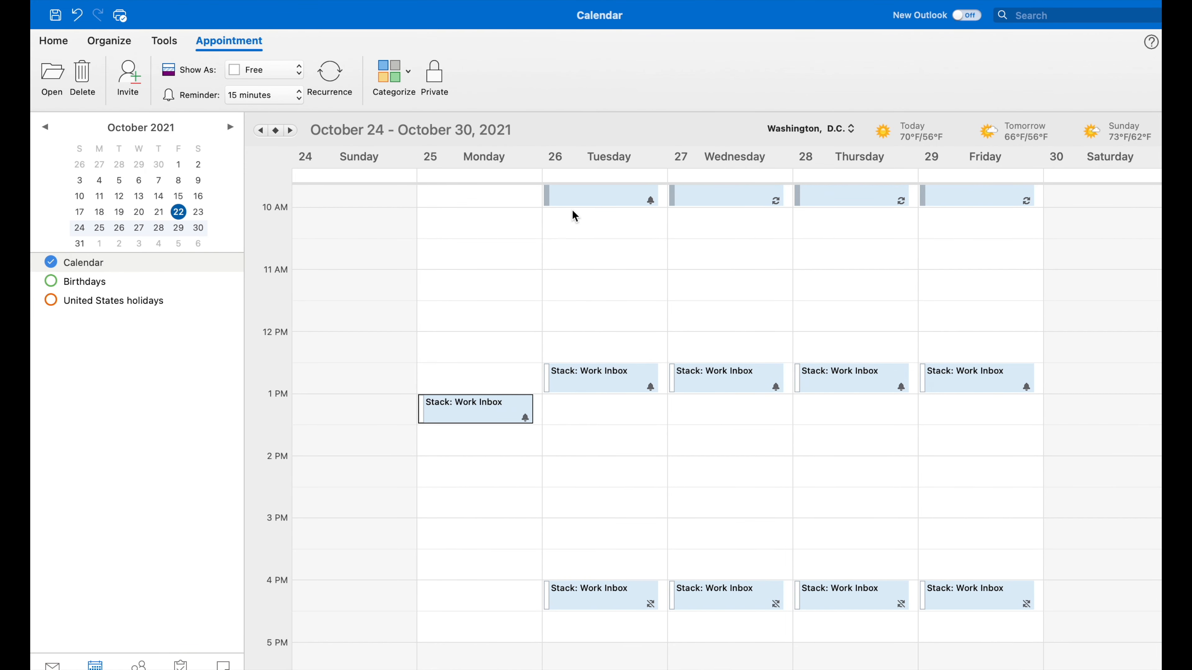
drag(577, 197, 452, 632)
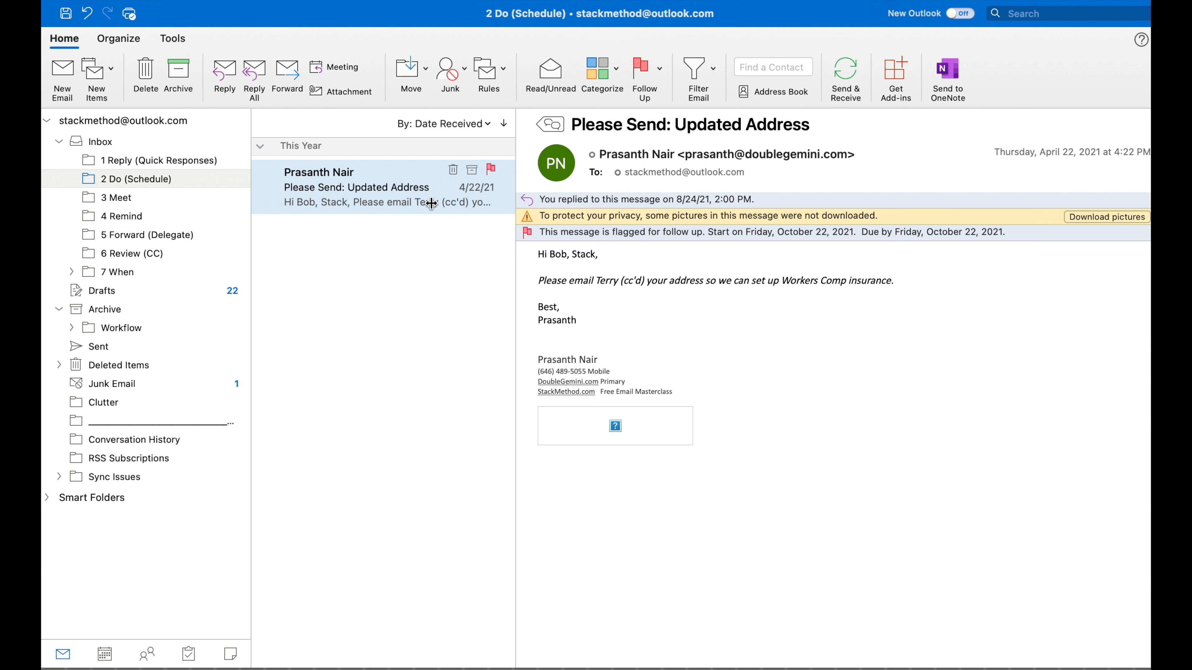
Step: Assign the Scheduled category to the "Please Send: Updated Address" message in the 2 Do (Schedule) folder
click(615, 76)
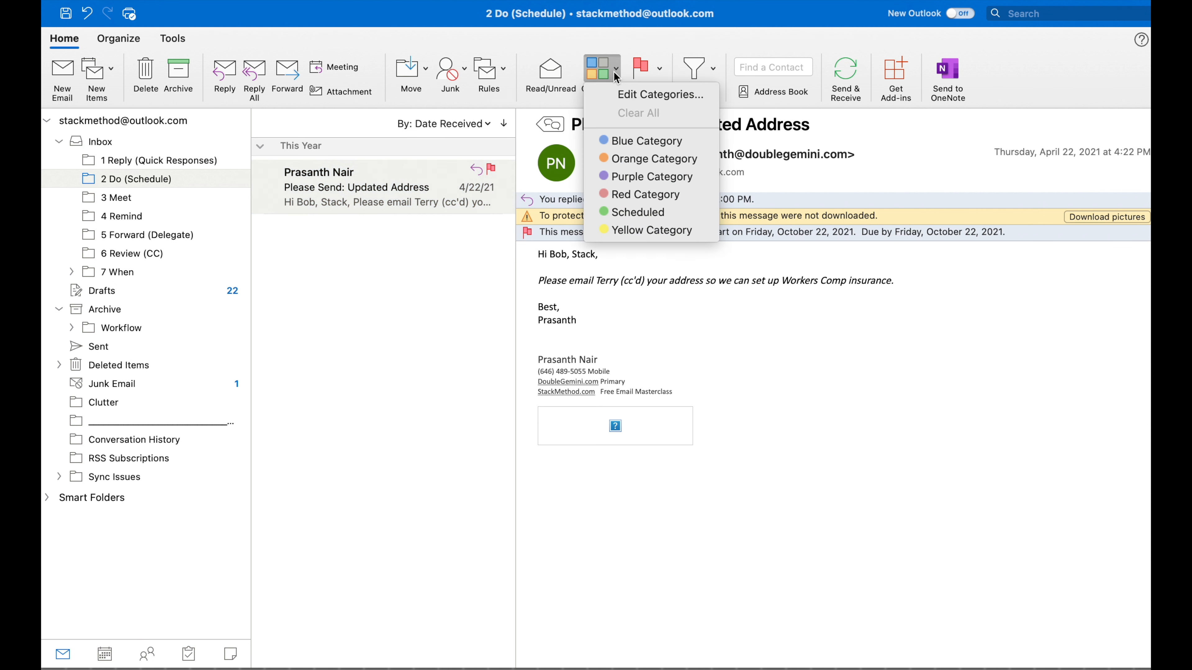
click(621, 217)
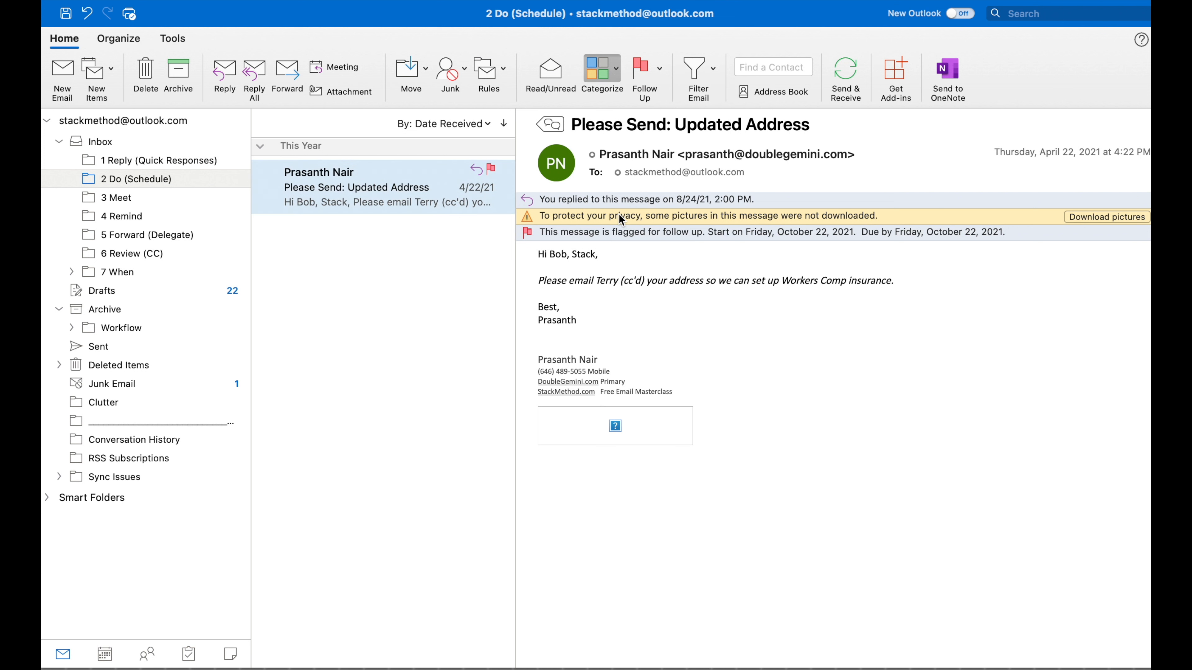
click(619, 77)
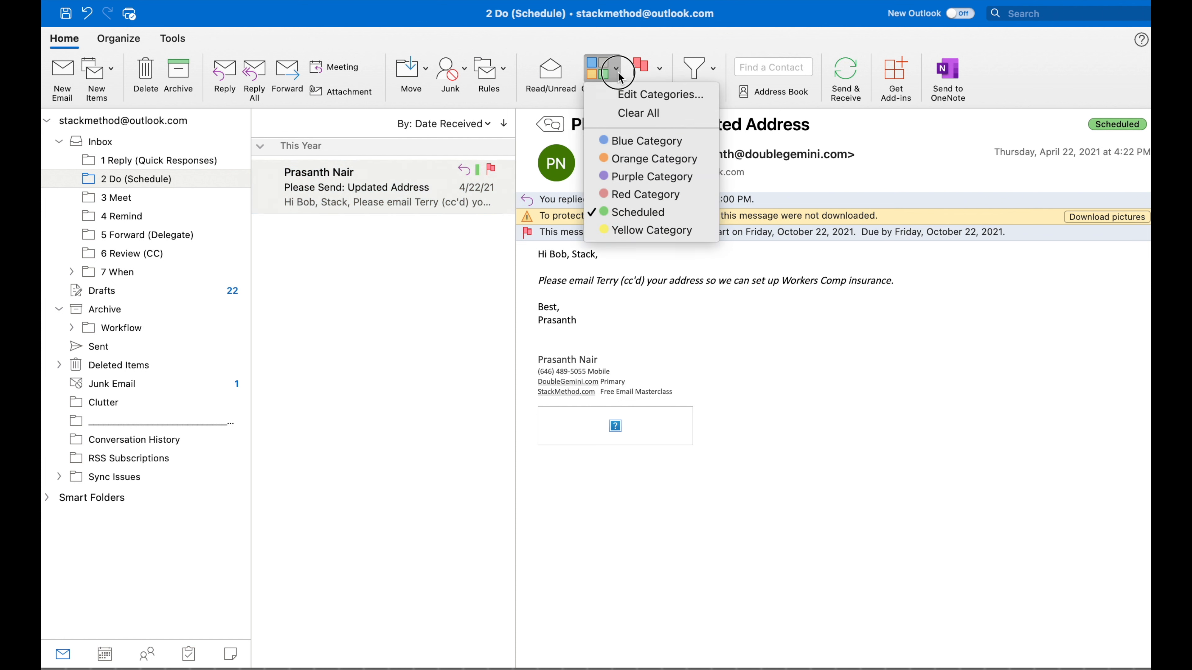
click(627, 99)
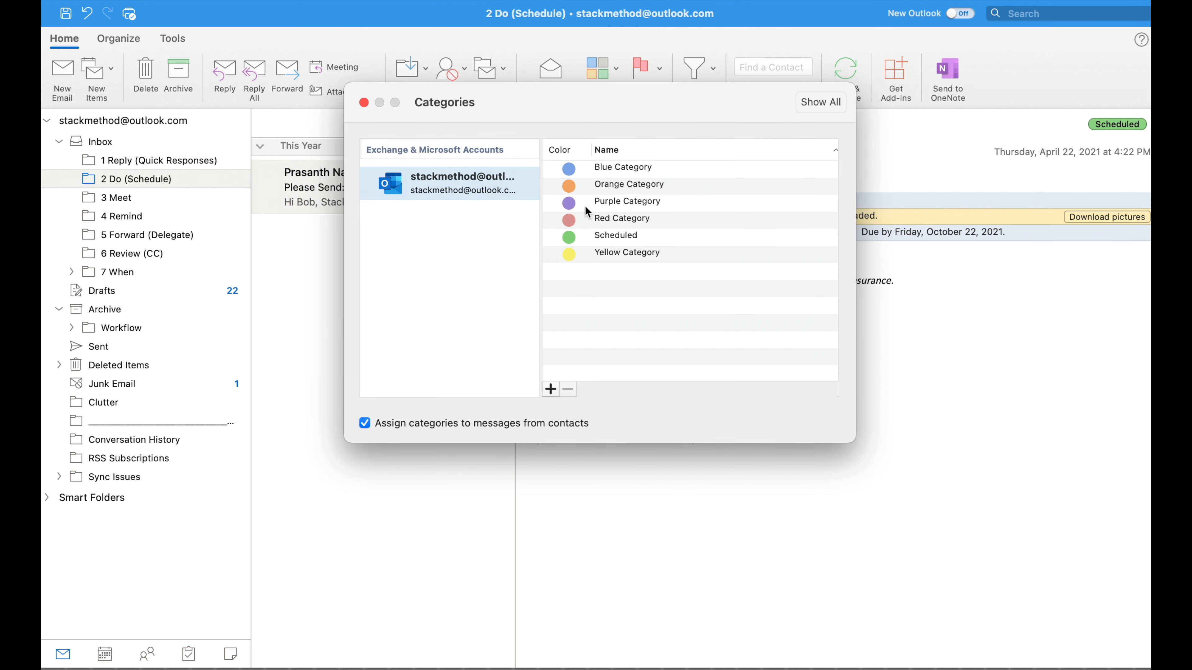
click(551, 390)
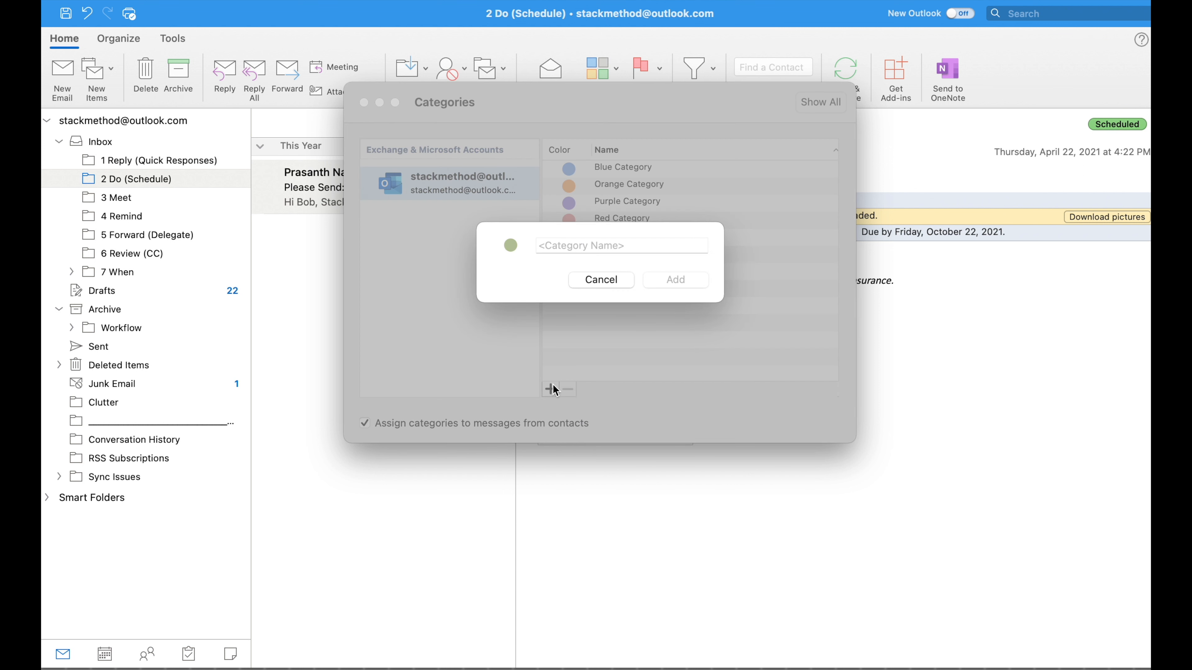
click(592, 279)
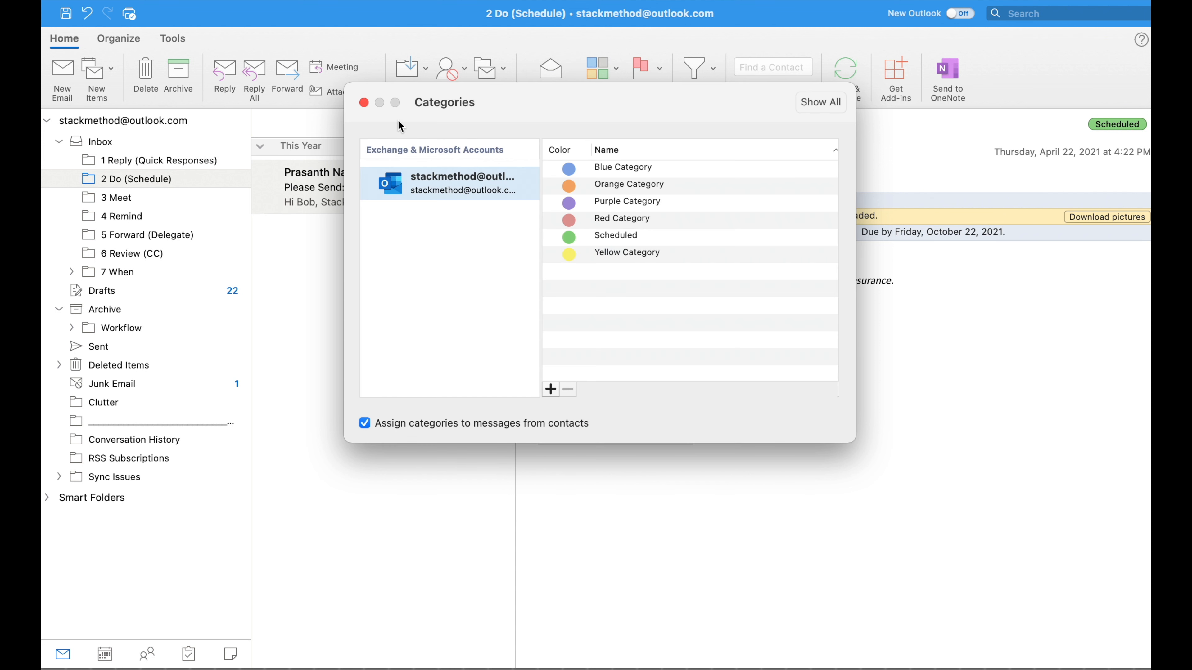
click(364, 102)
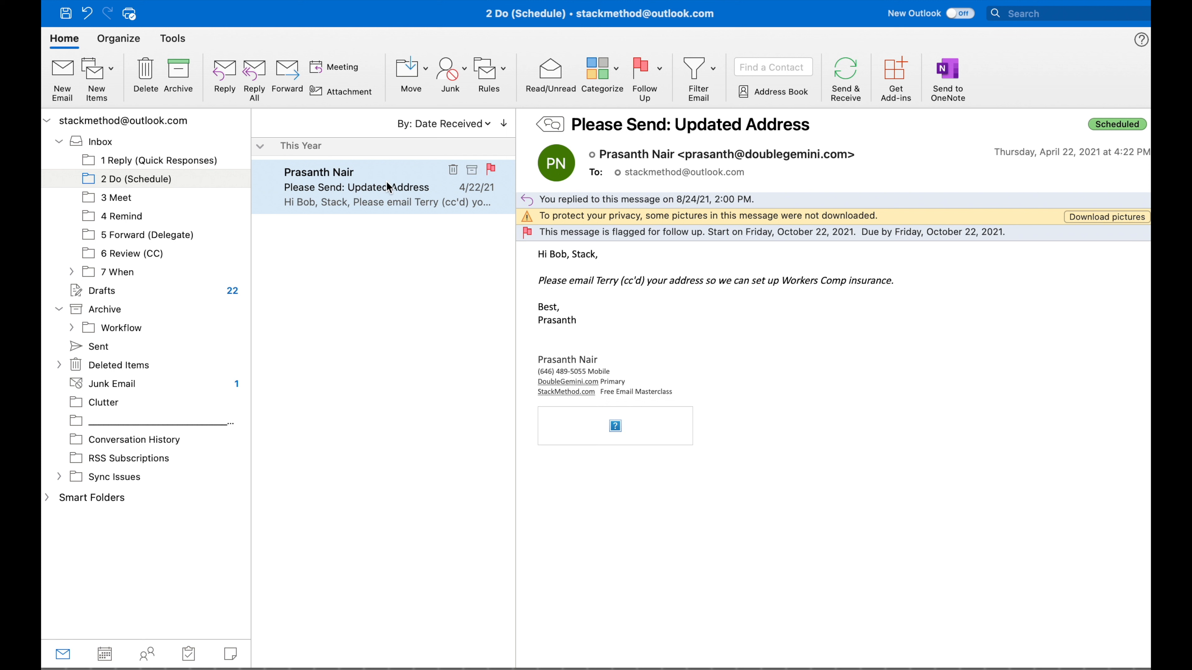
Step: Create a calendar appointment from the "Please Send: Updated Address" message and give it the Scheduled category
drag(388, 185, 108, 660)
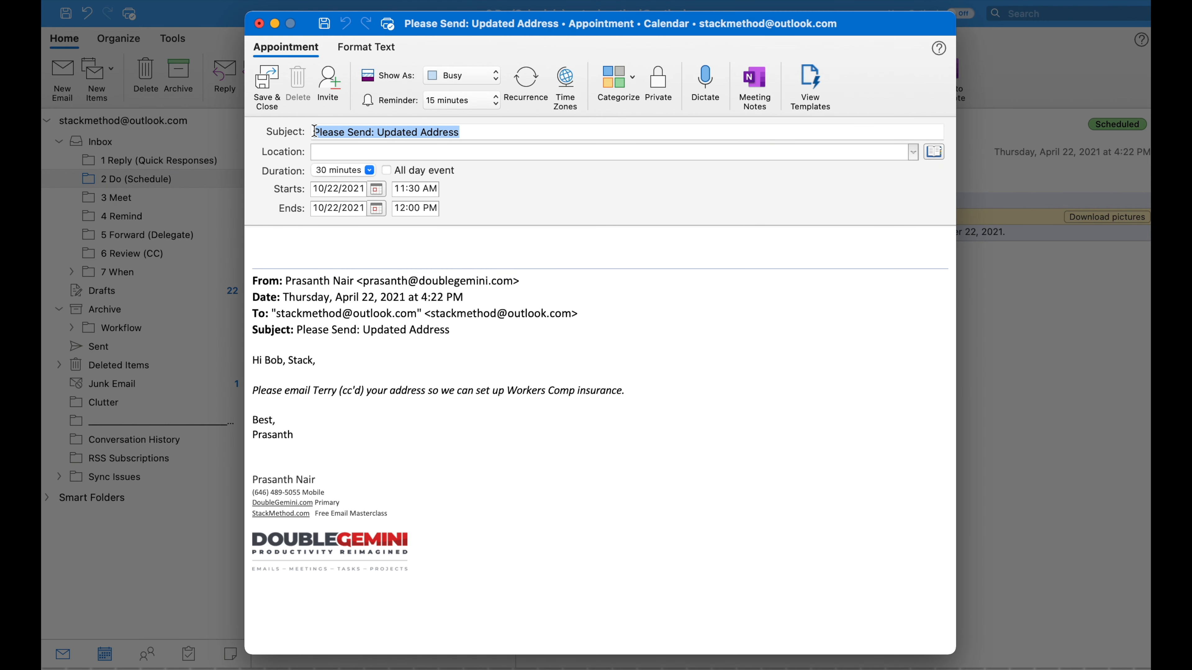
click(634, 86)
click(637, 225)
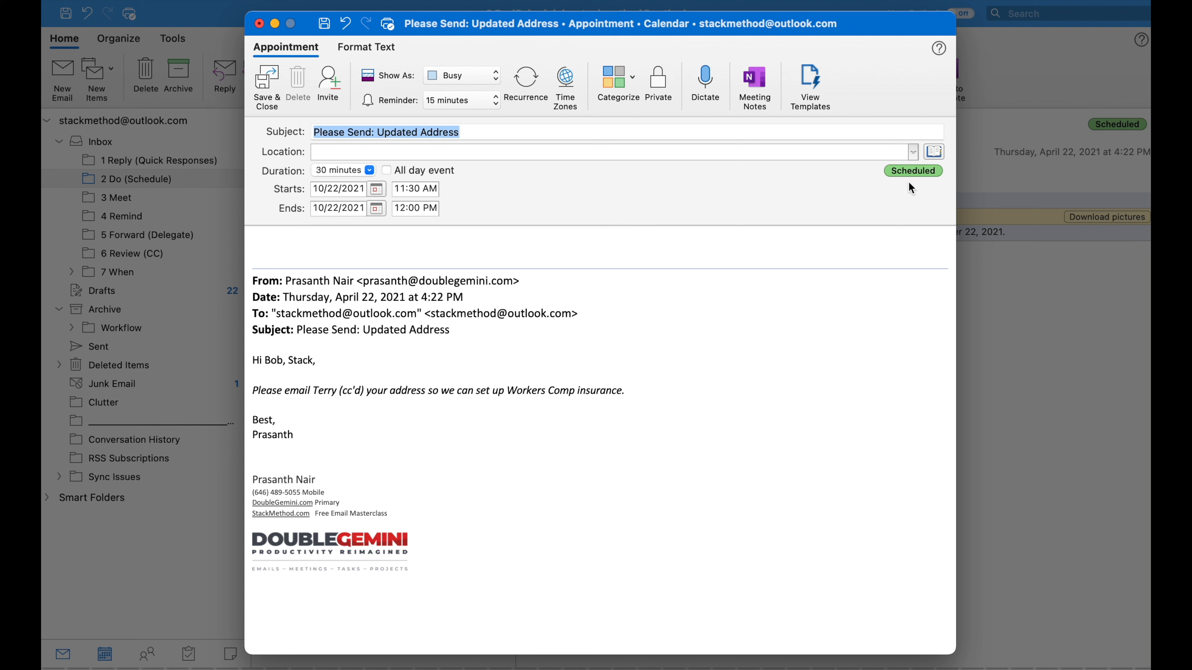
Step: Prefix the appointment's subject with "DO:" and save the appointment
click(317, 131)
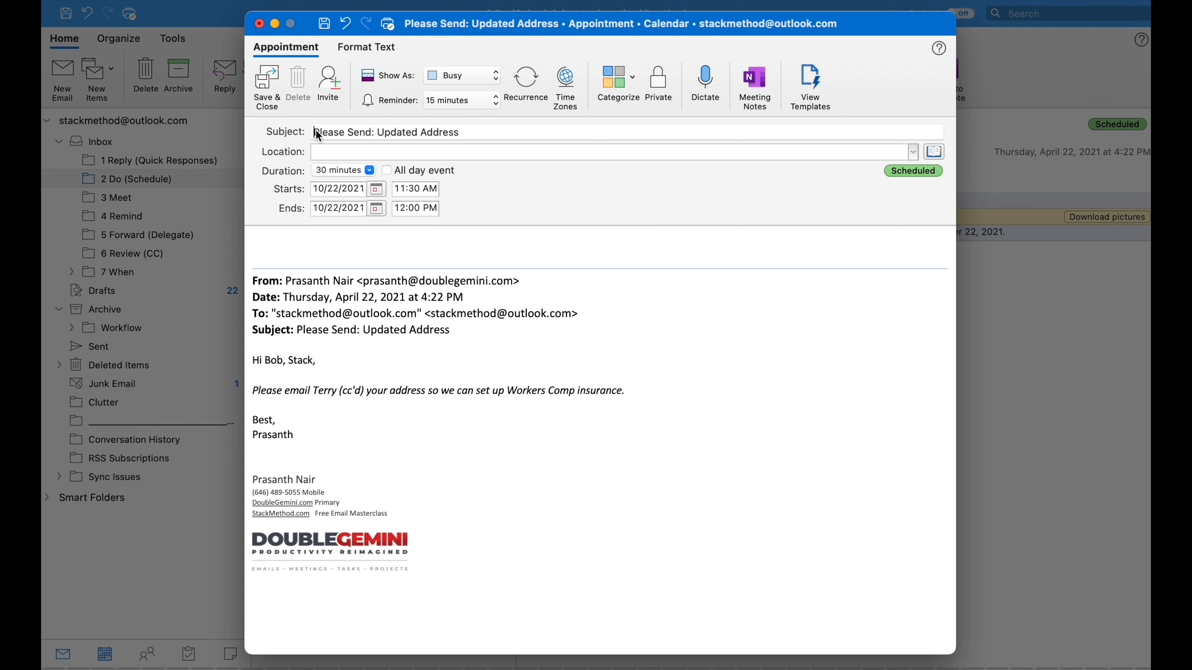
text(DO)
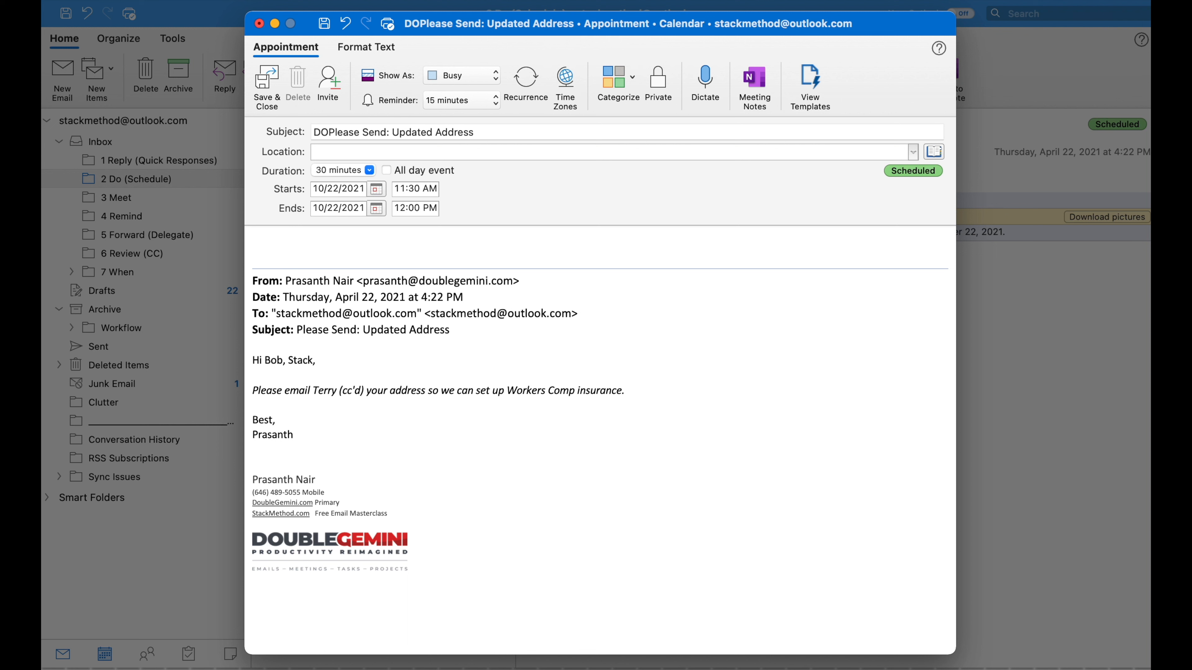
text(:)
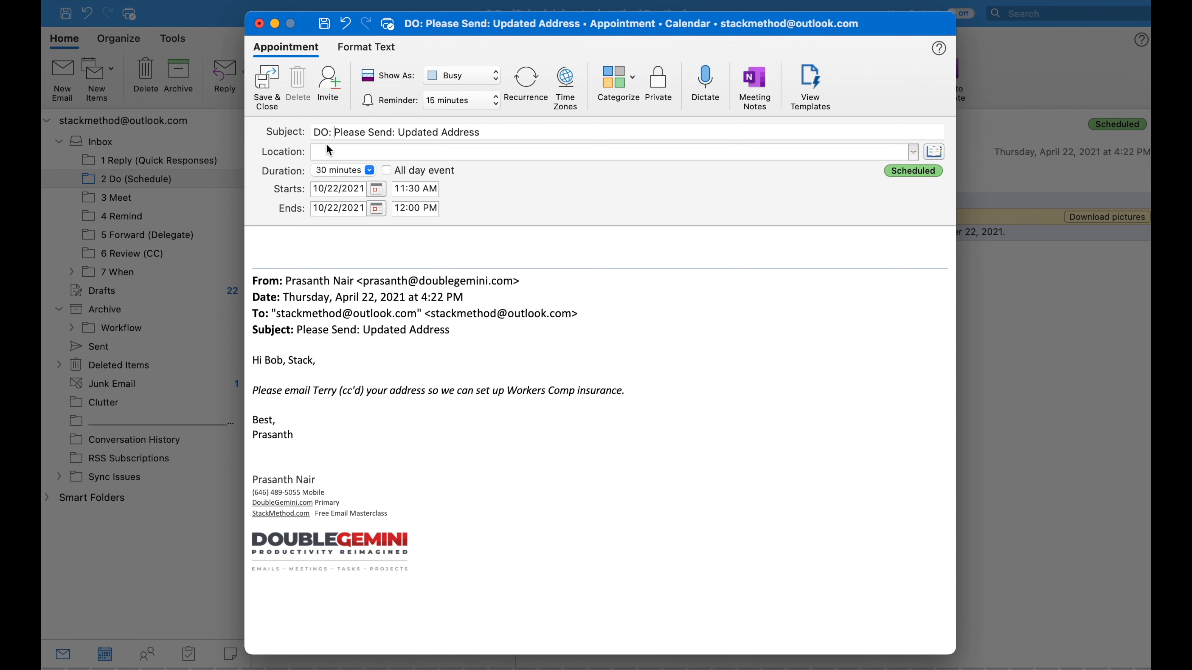
click(265, 89)
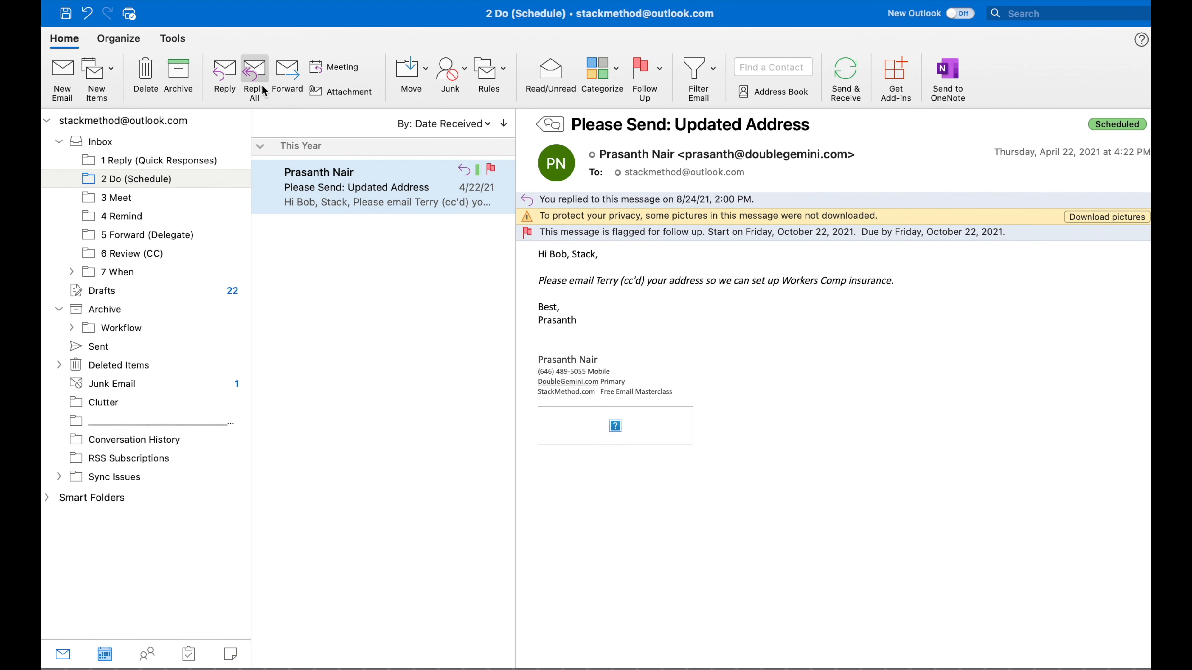
click(104, 653)
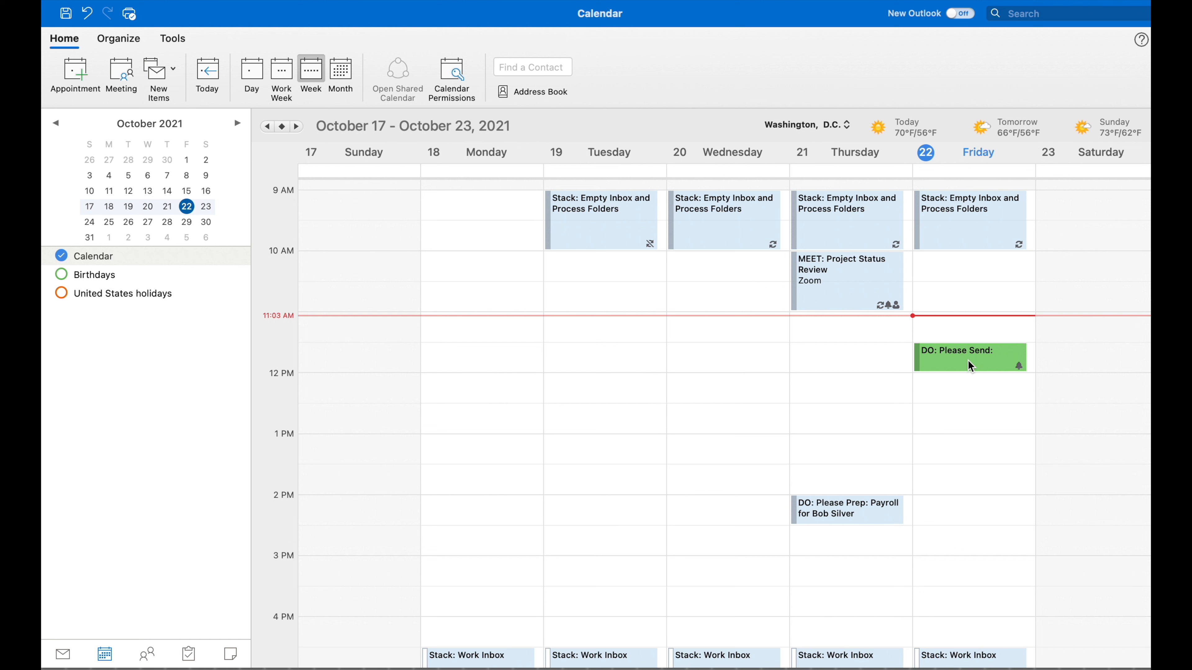
double_click(940, 364)
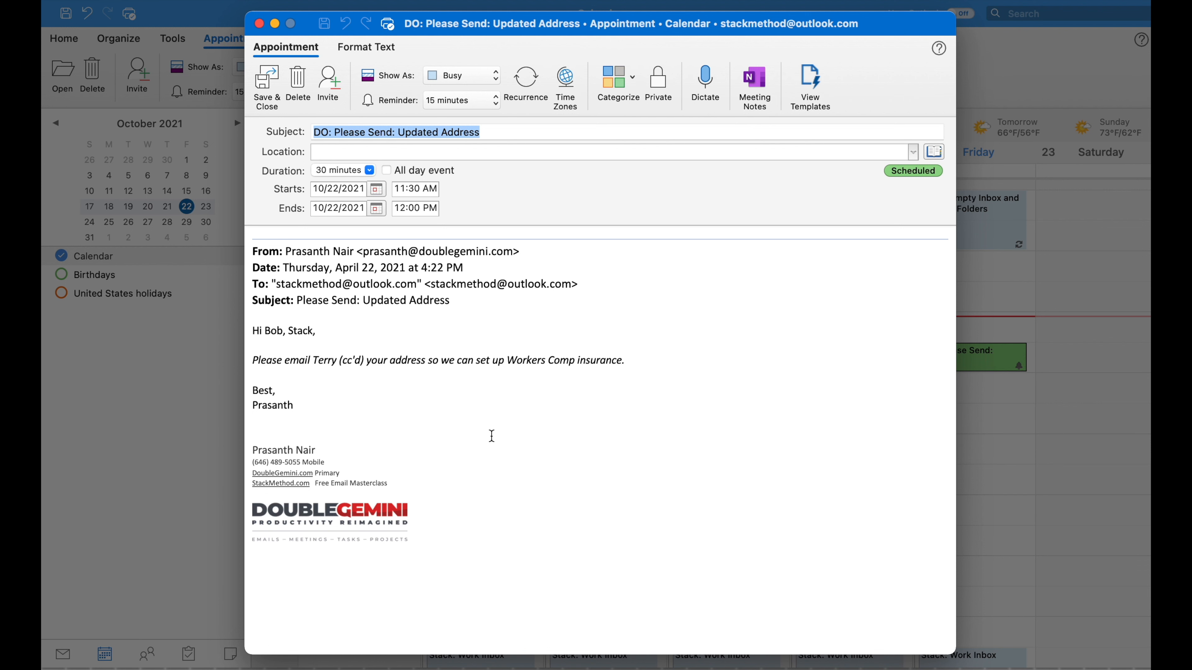
click(259, 24)
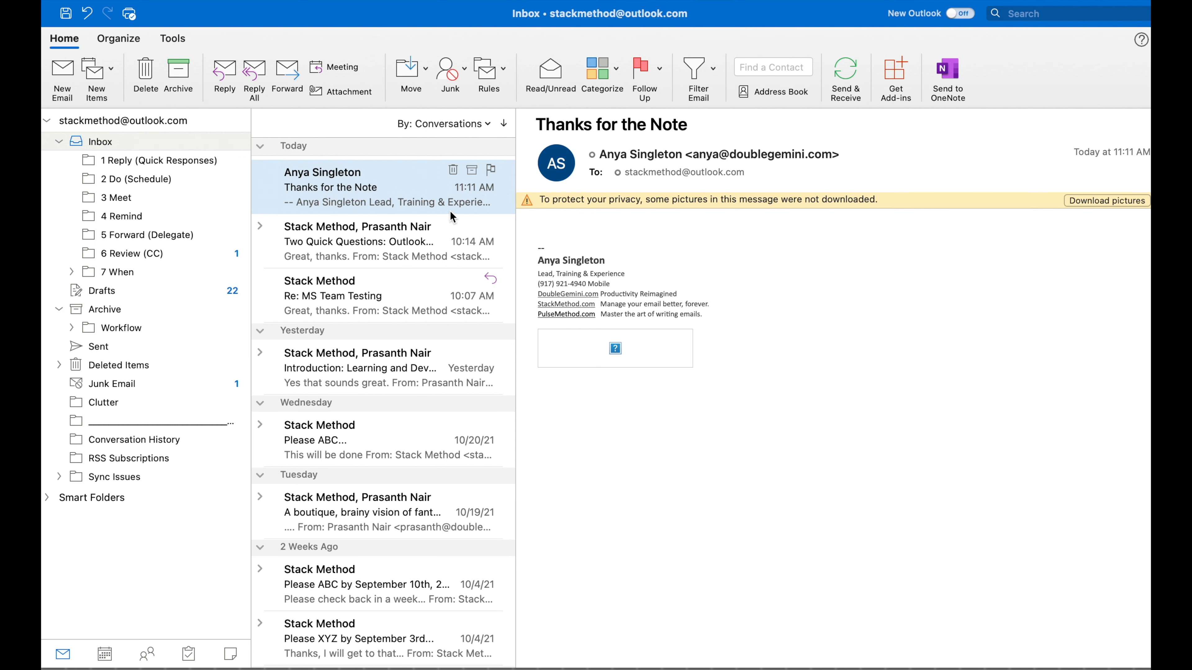
Step: Start a new email to the sender of "Thanks for the Note" and add Stack Method as a Bcc recipient
key(super+n)
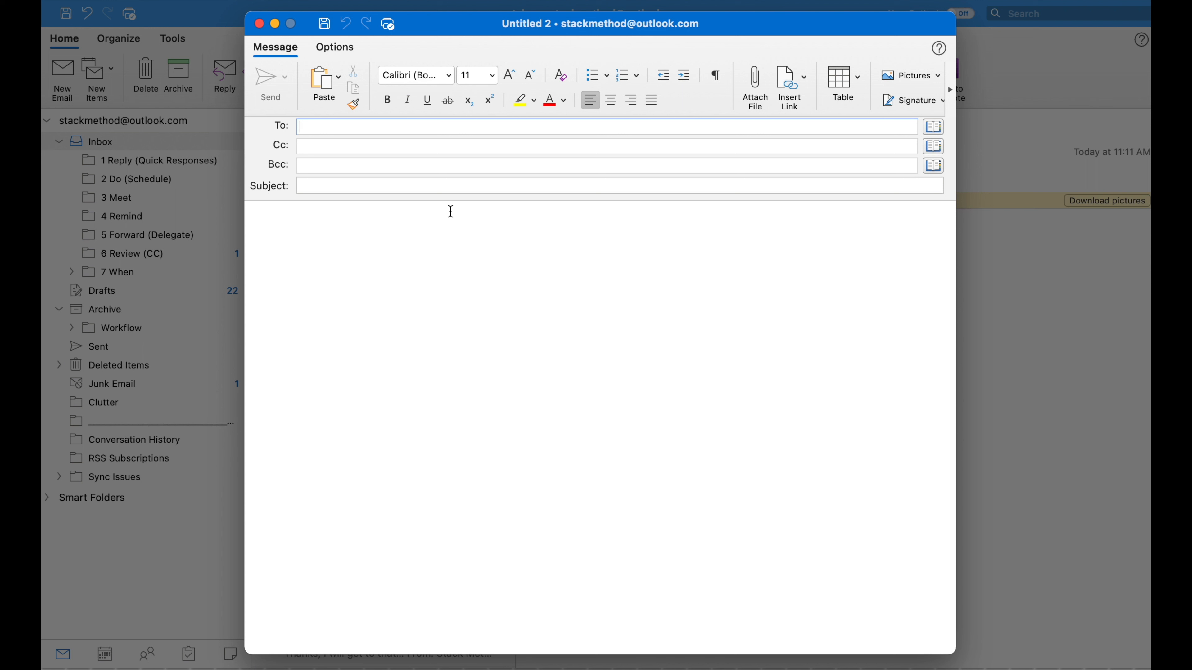
text(anya)
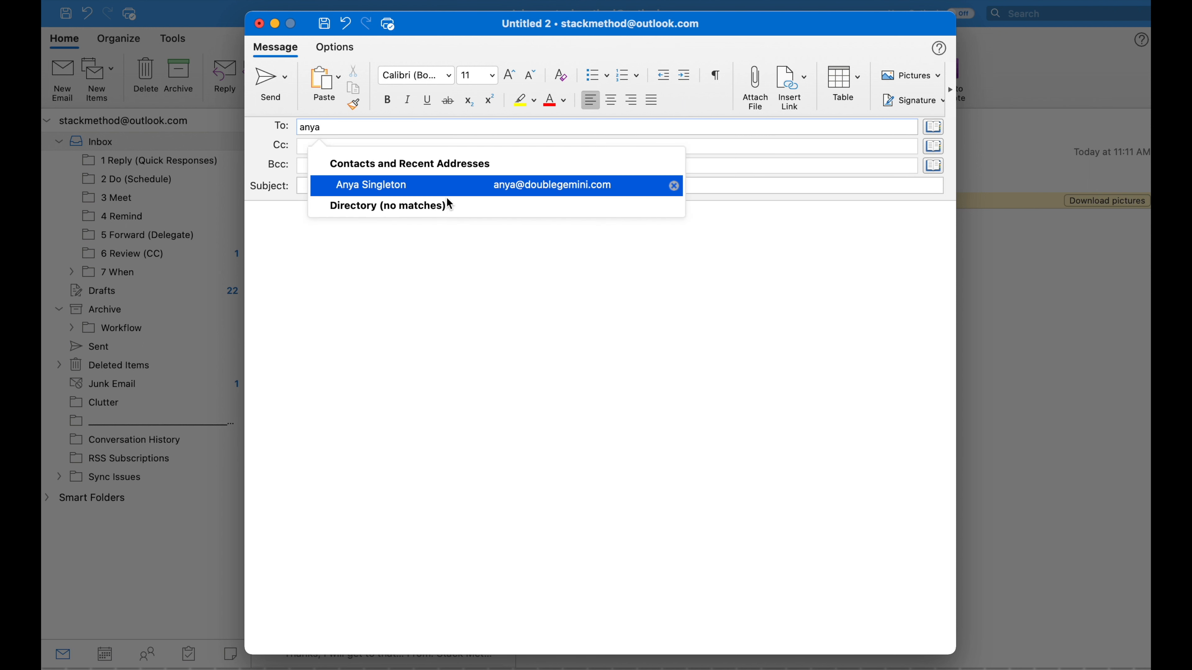
click(445, 187)
click(350, 166)
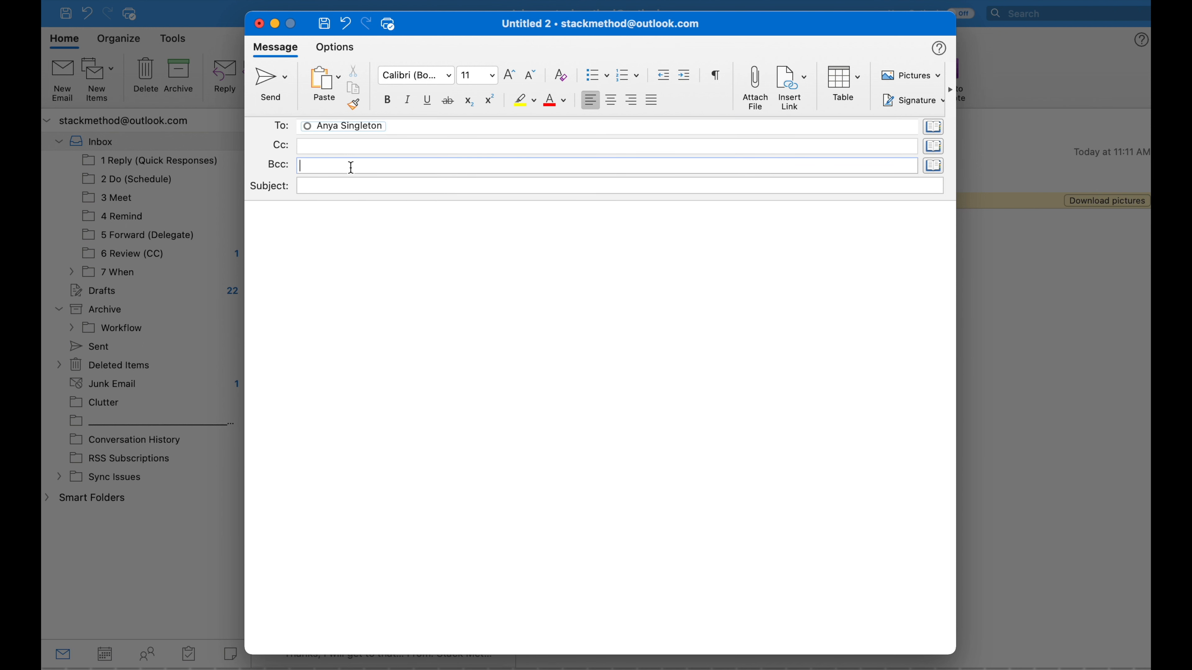
text(stack)
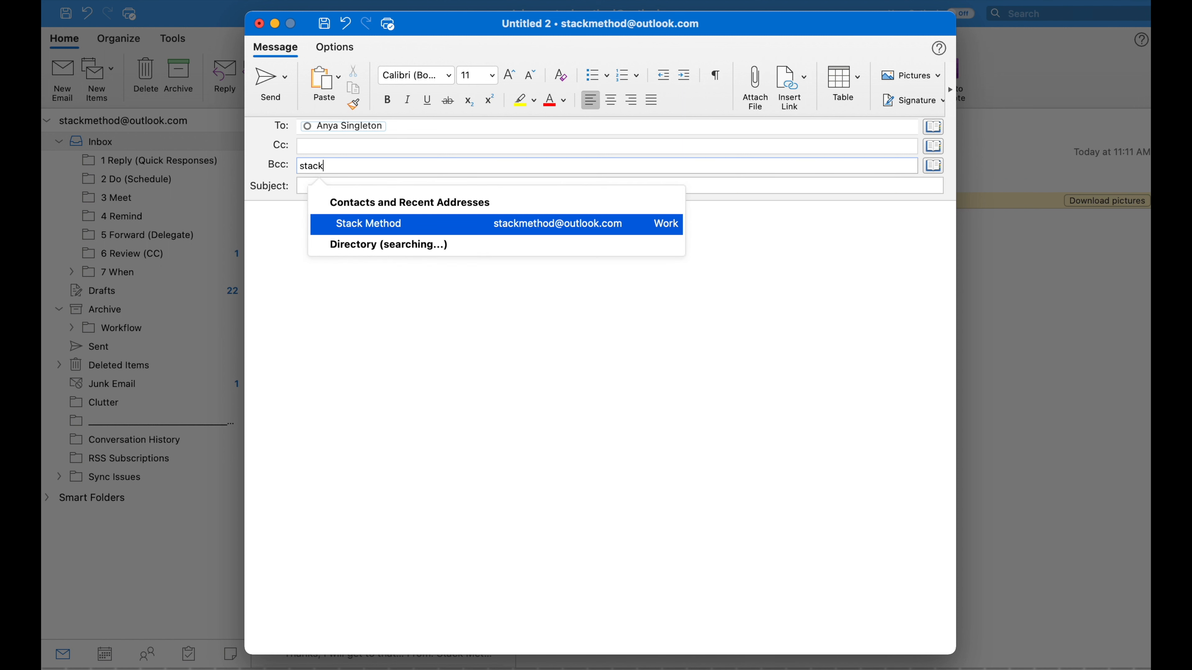
click(334, 224)
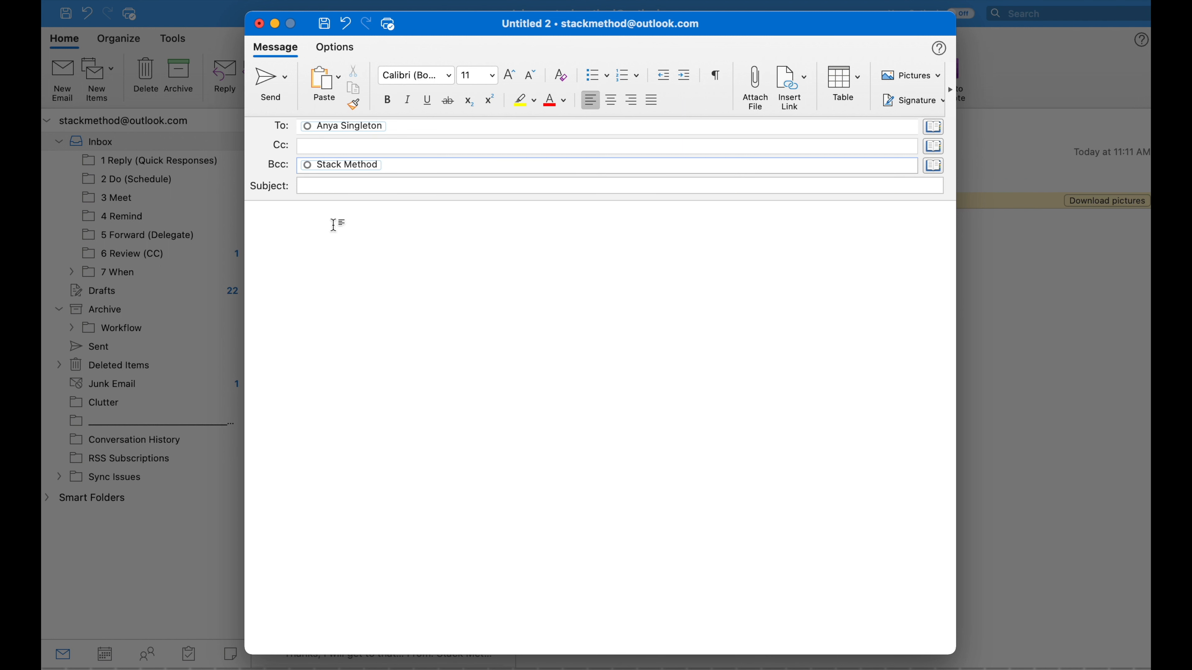
Step: Set the email's subject to "This is the email" and send it
click(319, 188)
text(This )
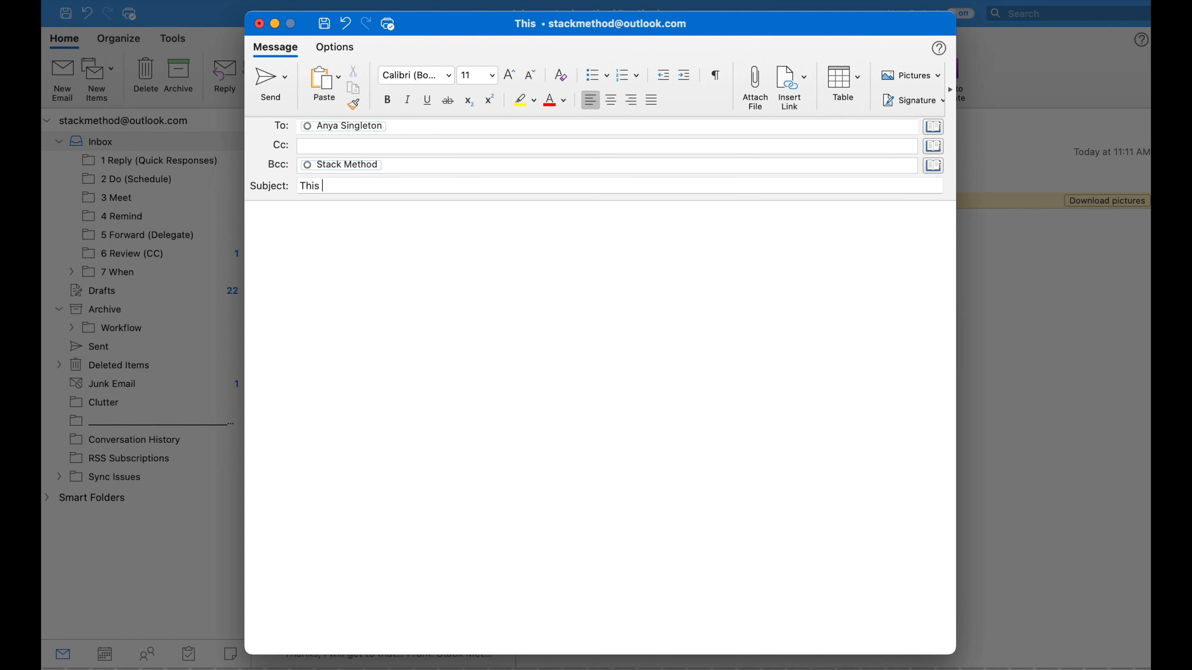
text(is the email)
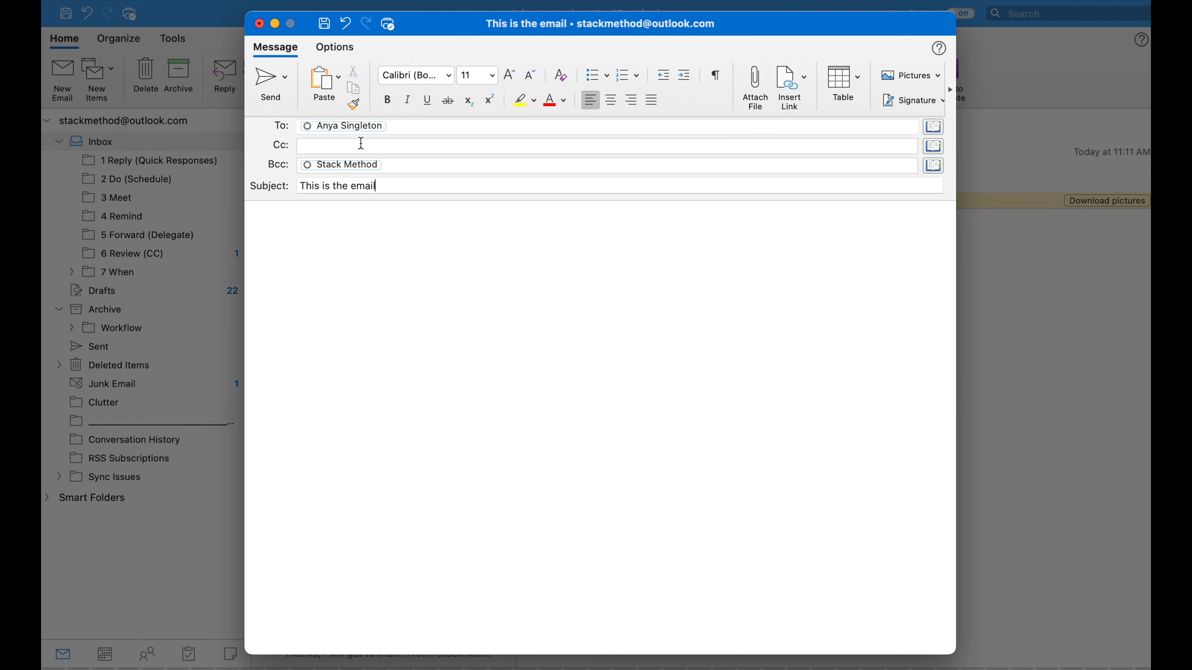
click(265, 83)
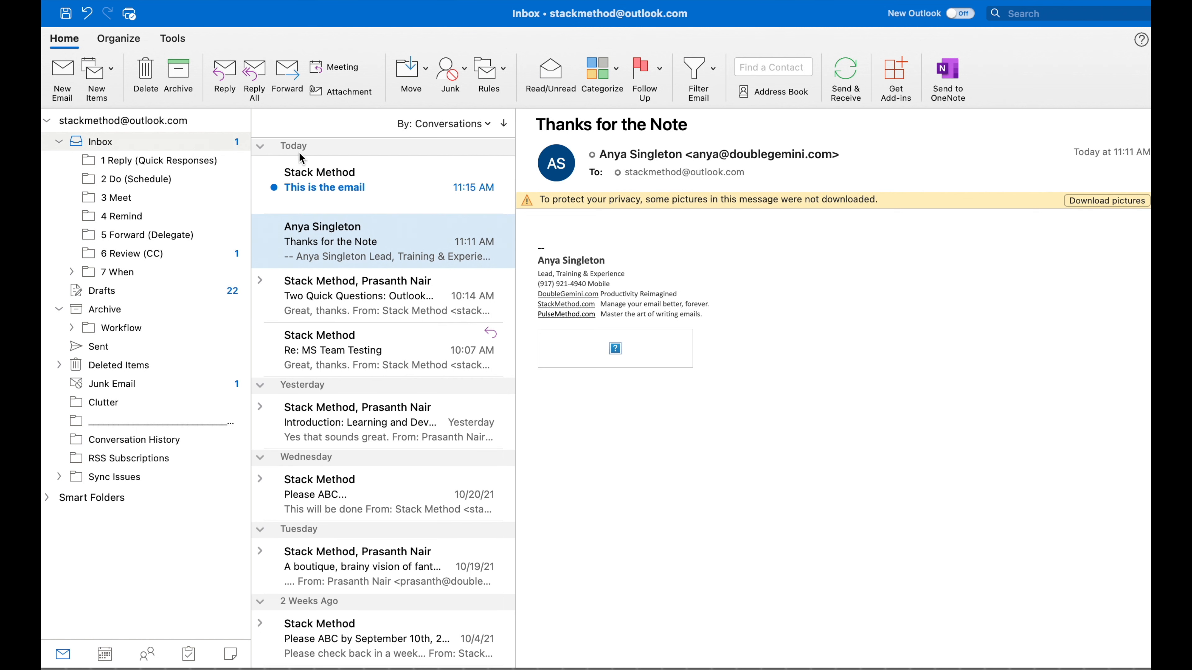
Step: Move the received "This is the email" message from the Inbox to the 4 Remind folder and view it there
click(317, 185)
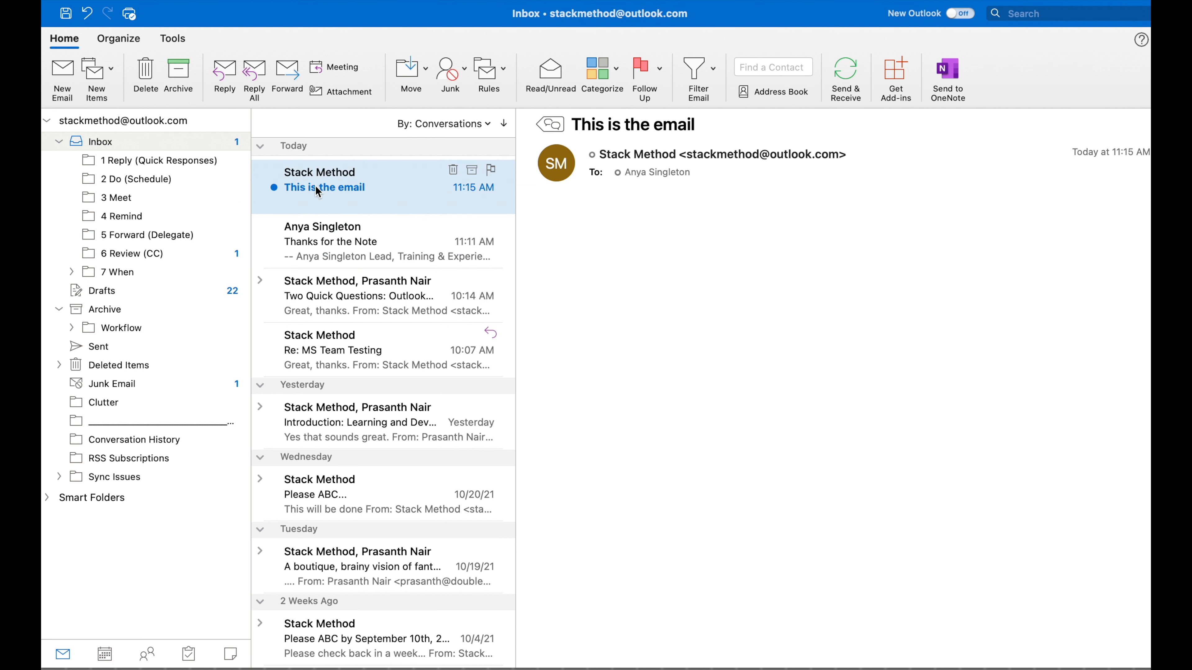
click(309, 225)
click(311, 196)
key(super+shift+m)
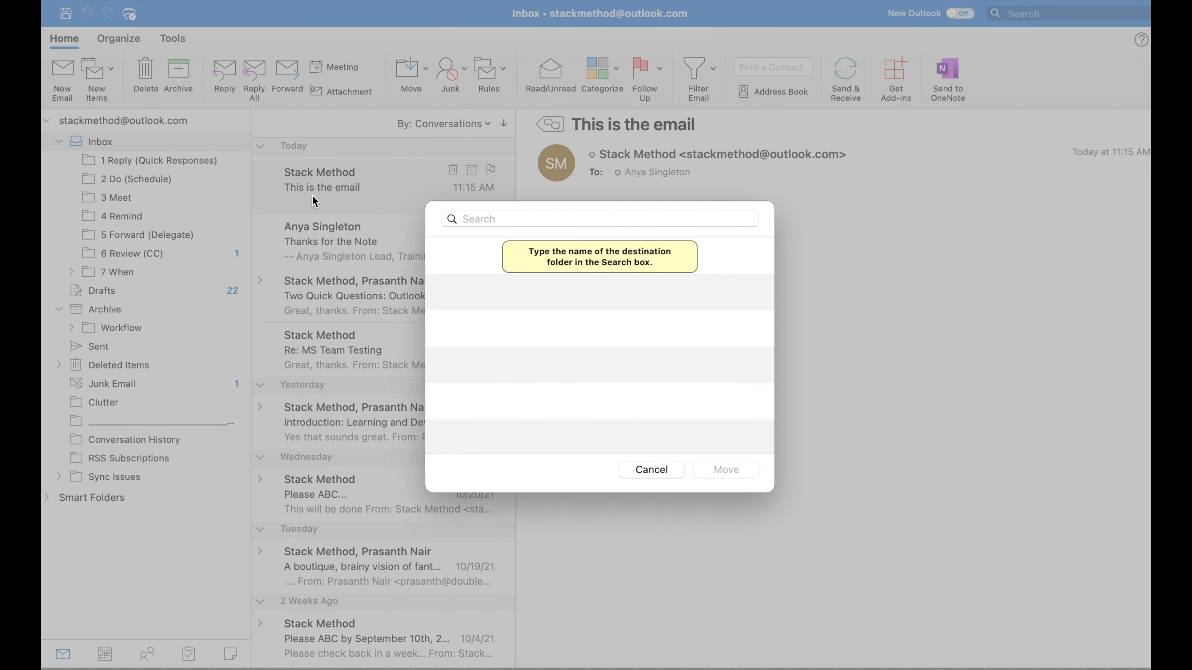
text(4)
key(Return)
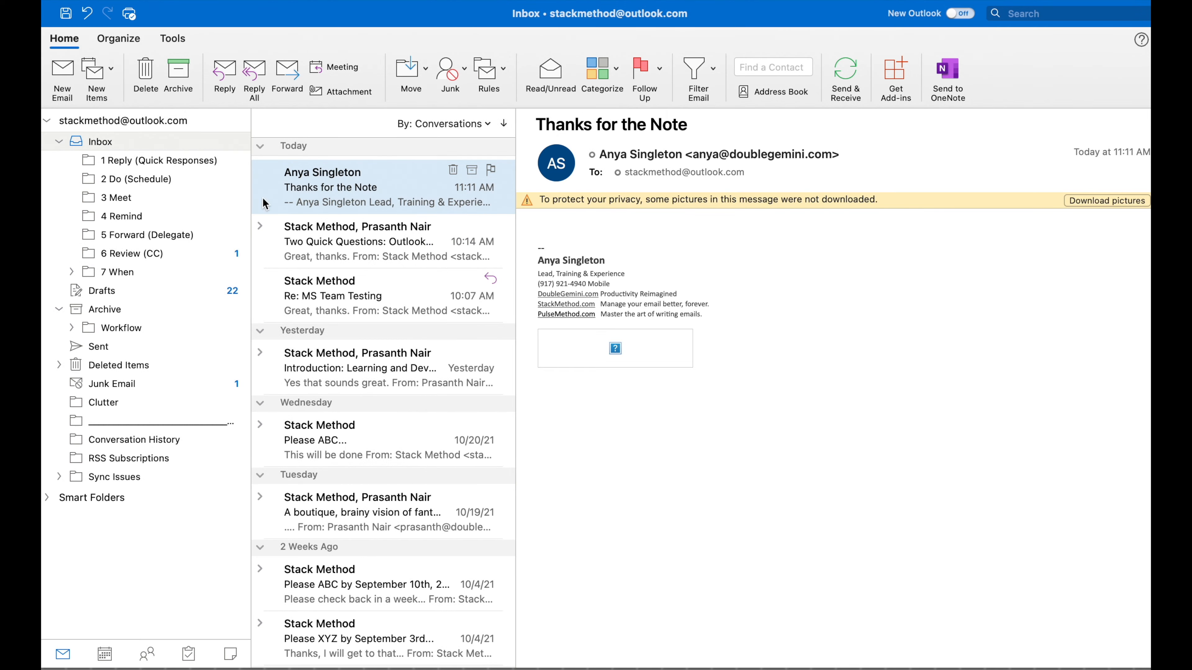
click(117, 217)
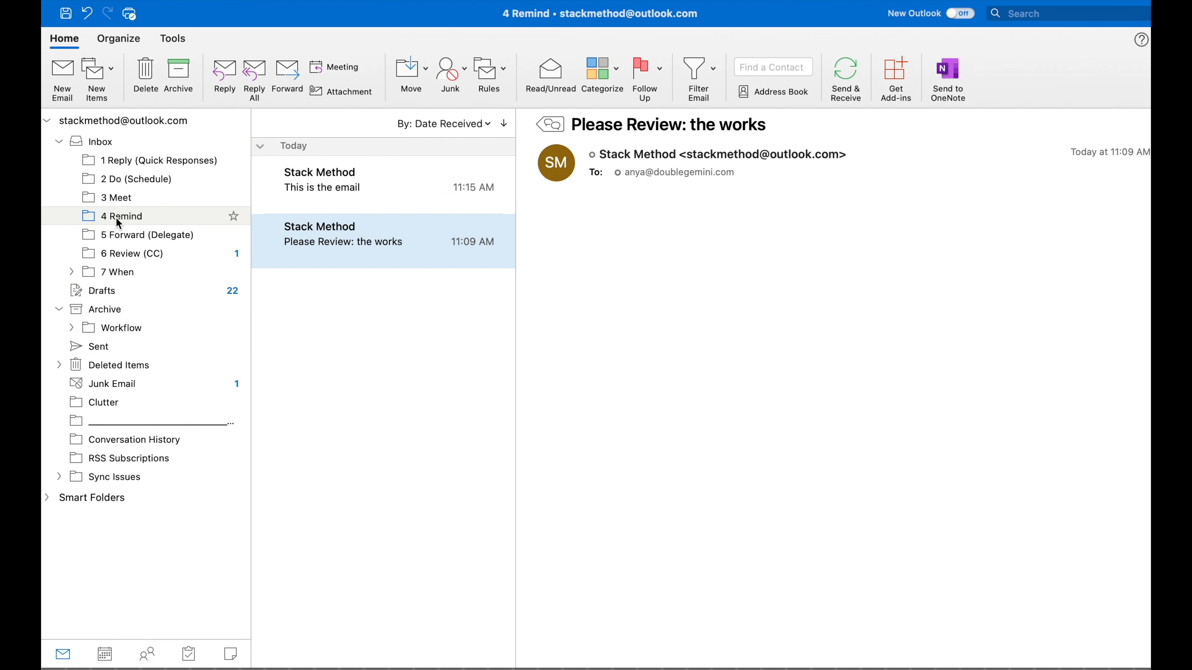
click(319, 180)
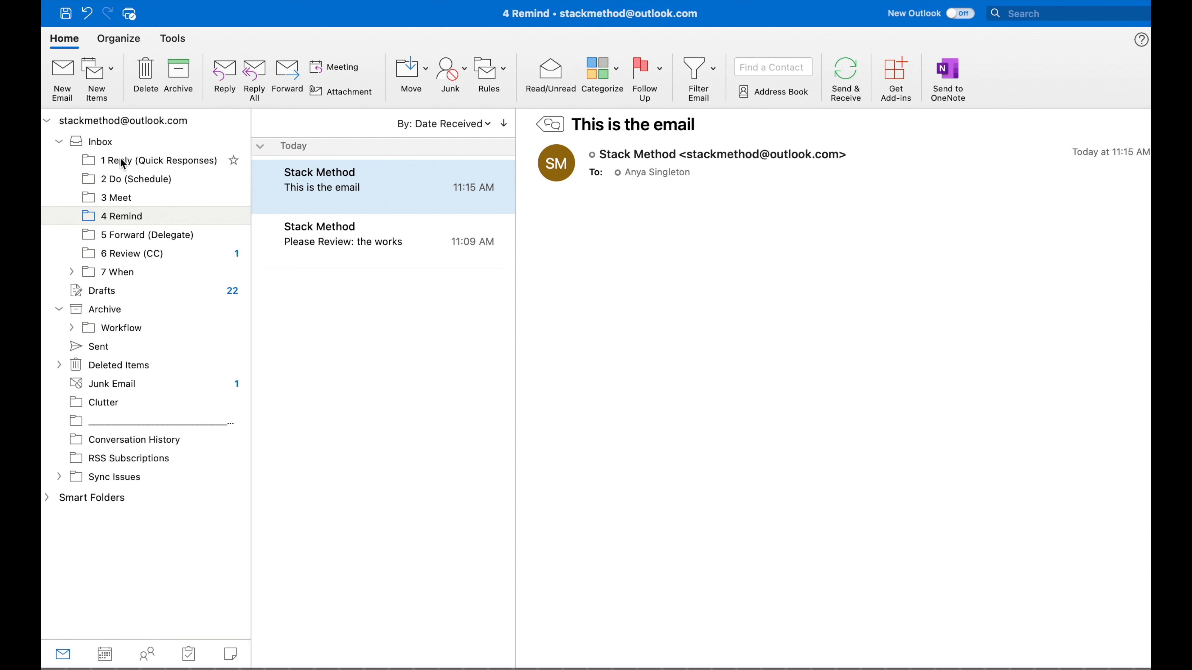
Step: Start a reply to the "Thanks for the Note" message in the Inbox and add Stack Method as a Bcc recipient
click(101, 143)
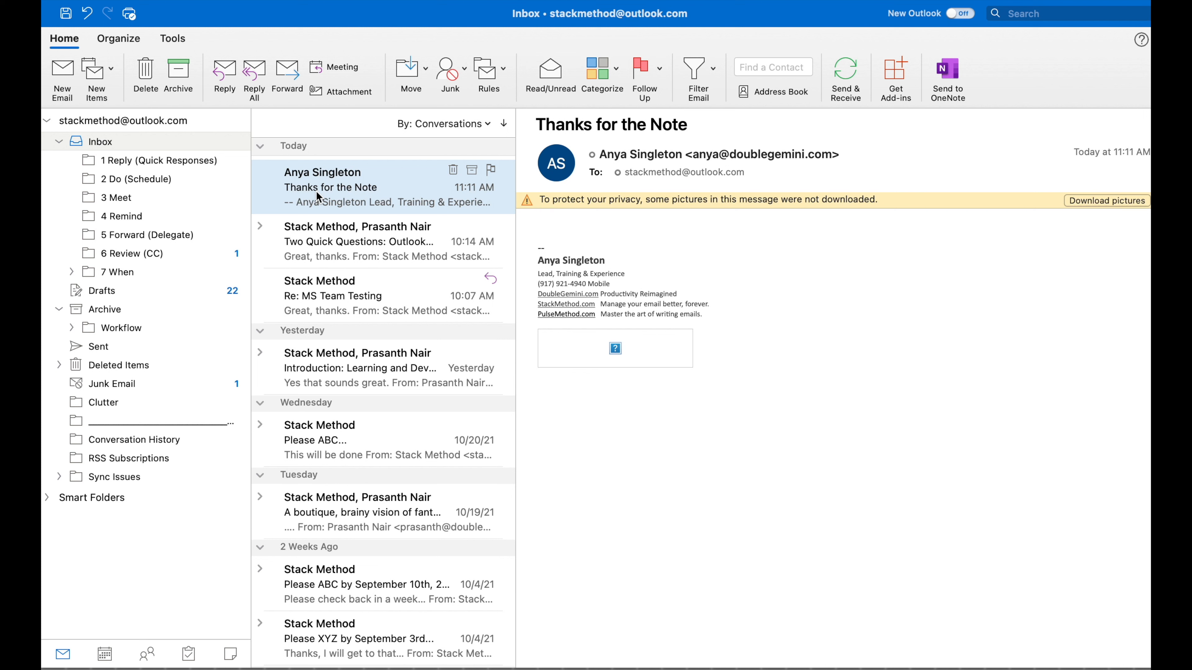
key(super+r)
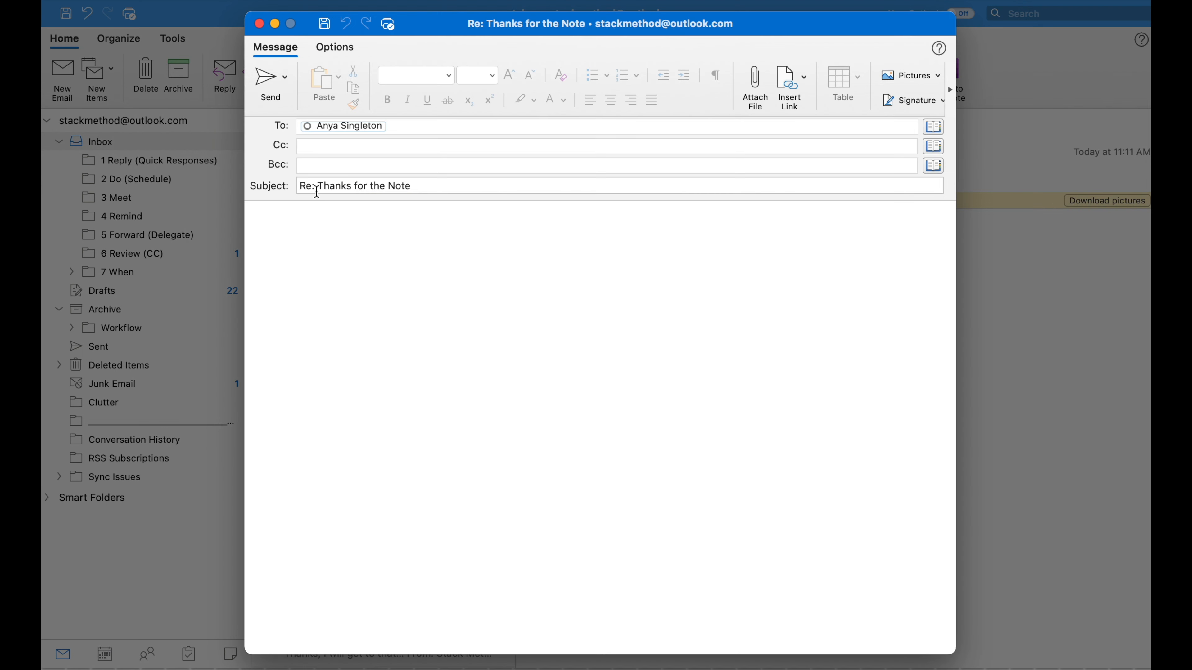
click(316, 165)
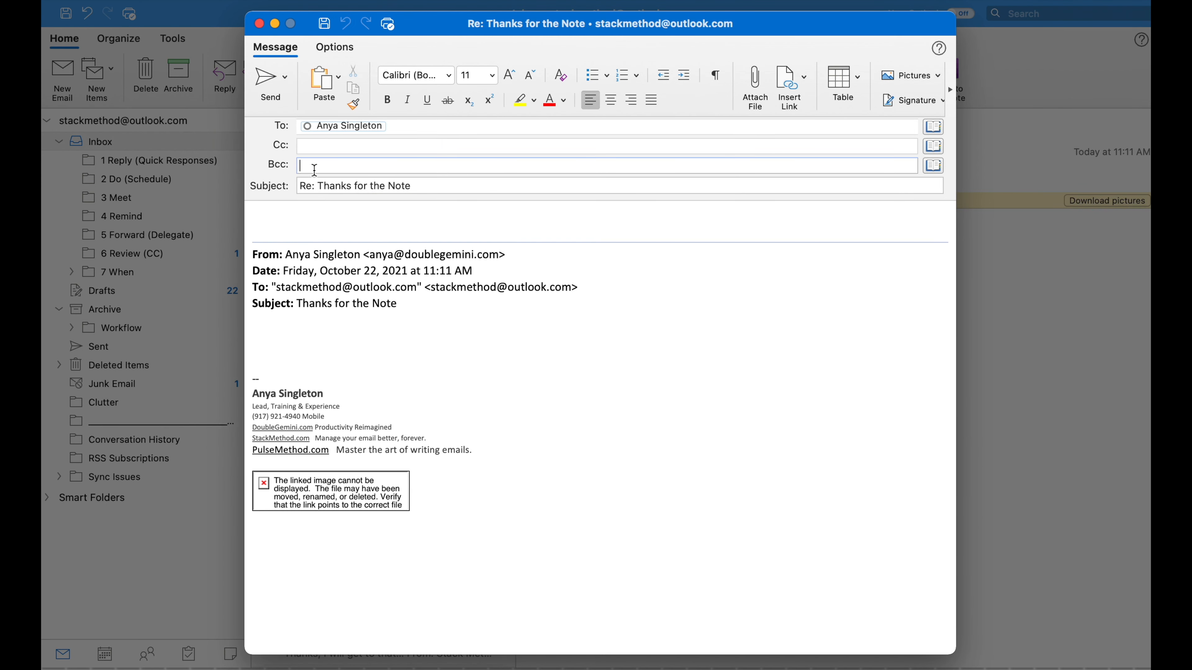
text(sta)
click(369, 230)
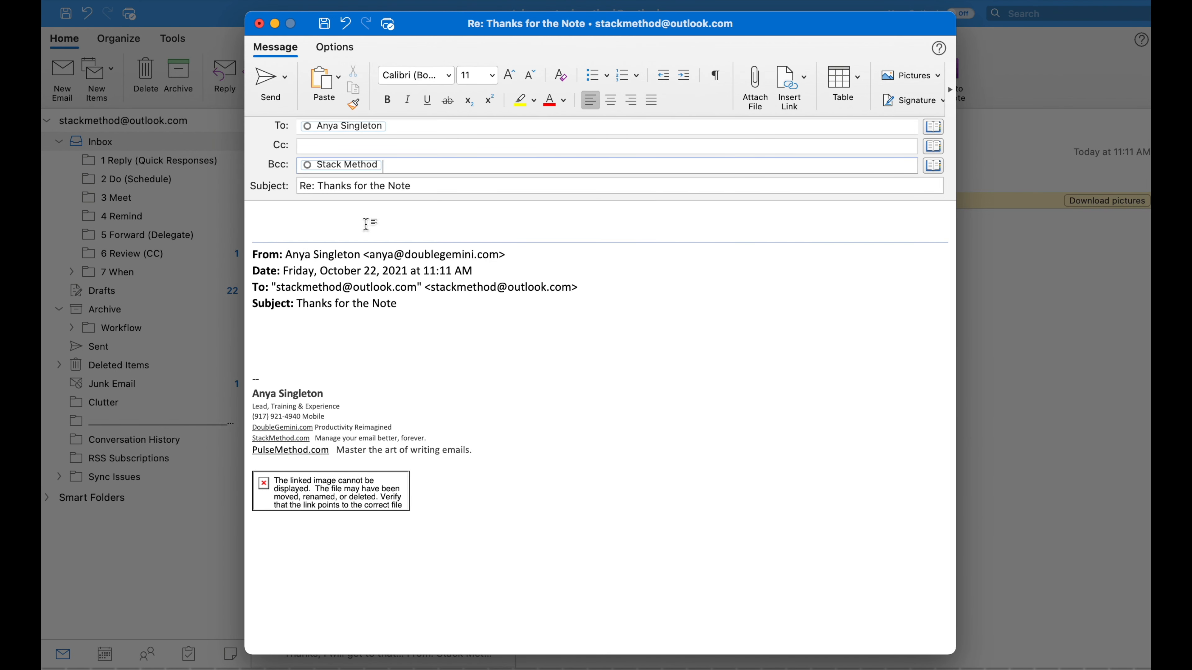
Step: Write "Great I will look into that." as the reply to "Thanks for the Note" and send it
click(330, 212)
text(Great)
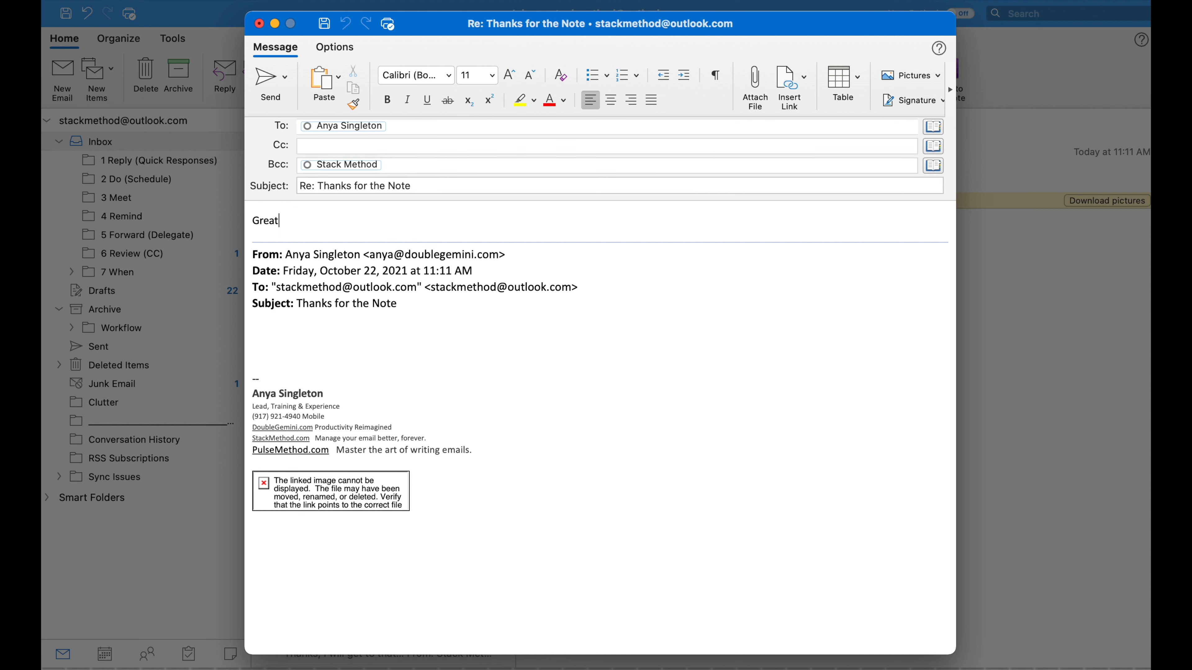
text( I will look into that.)
click(272, 84)
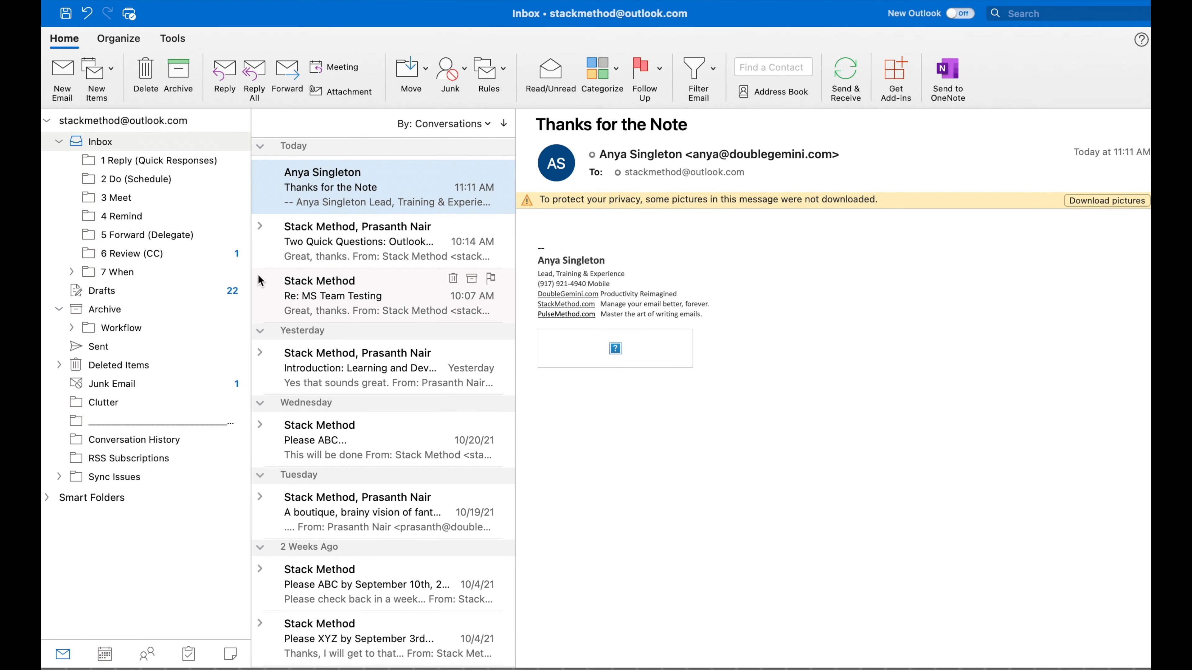
Step: Collapse the updated "Thanks for the Note" conversation in the Inbox and mark it as read
click(120, 144)
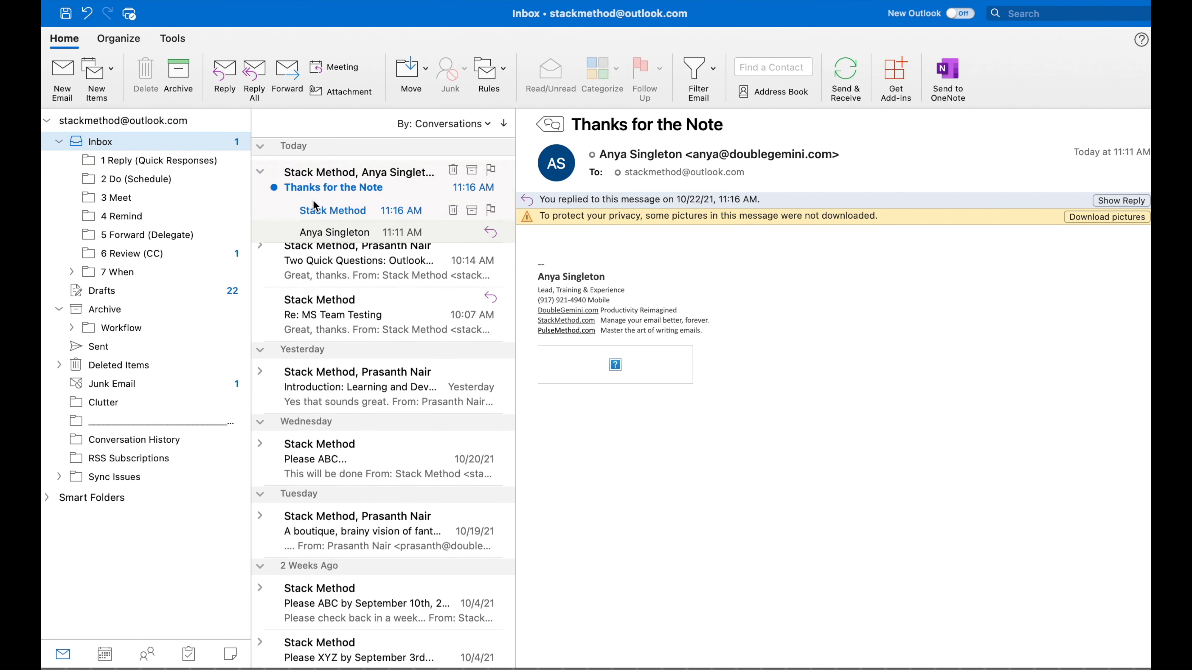
click(352, 190)
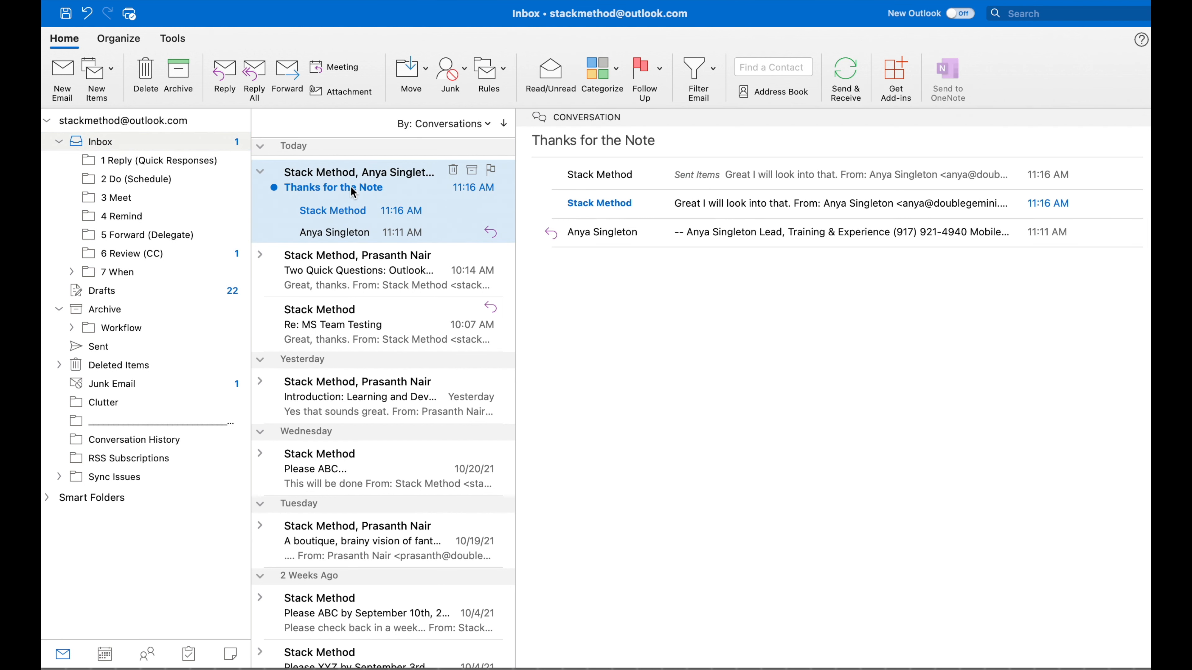
click(331, 187)
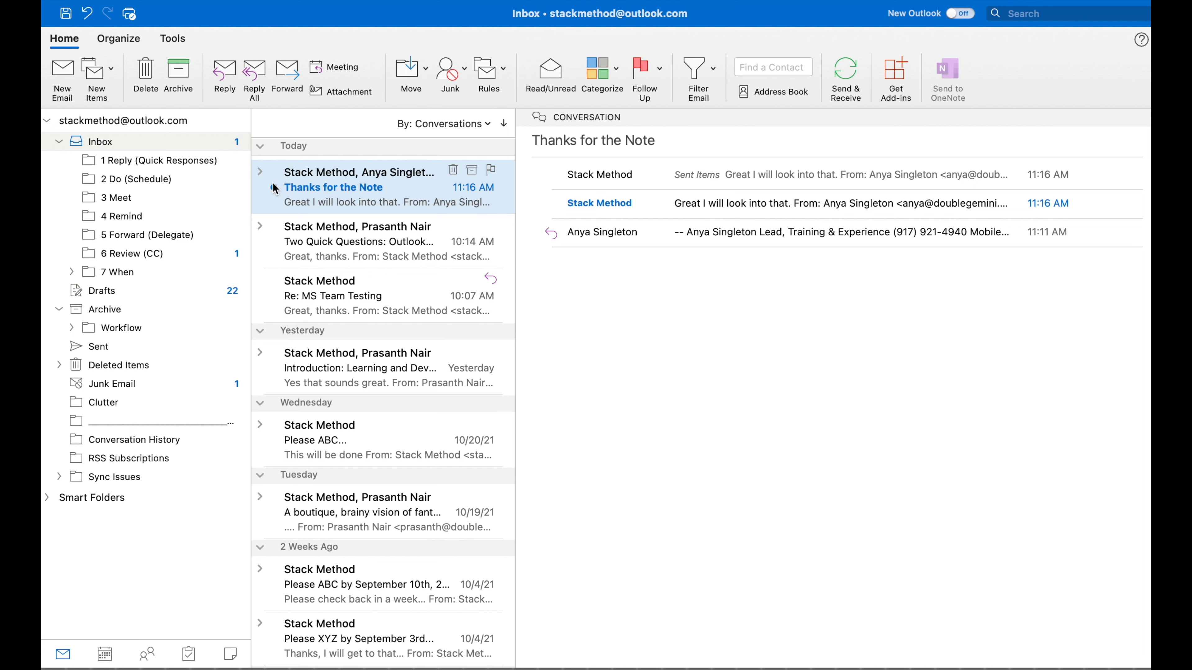
click(275, 188)
click(260, 172)
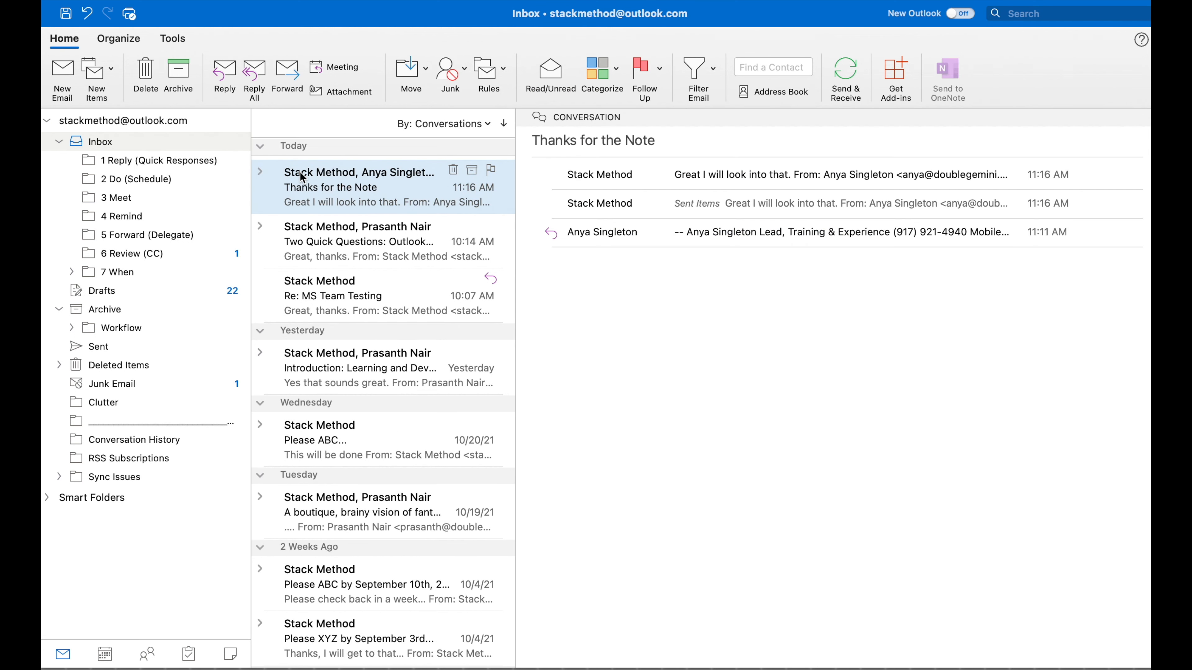
Step: Move the "Thanks for the Note" conversation to the 4 Remind folder
key(super+shift+m)
text(4)
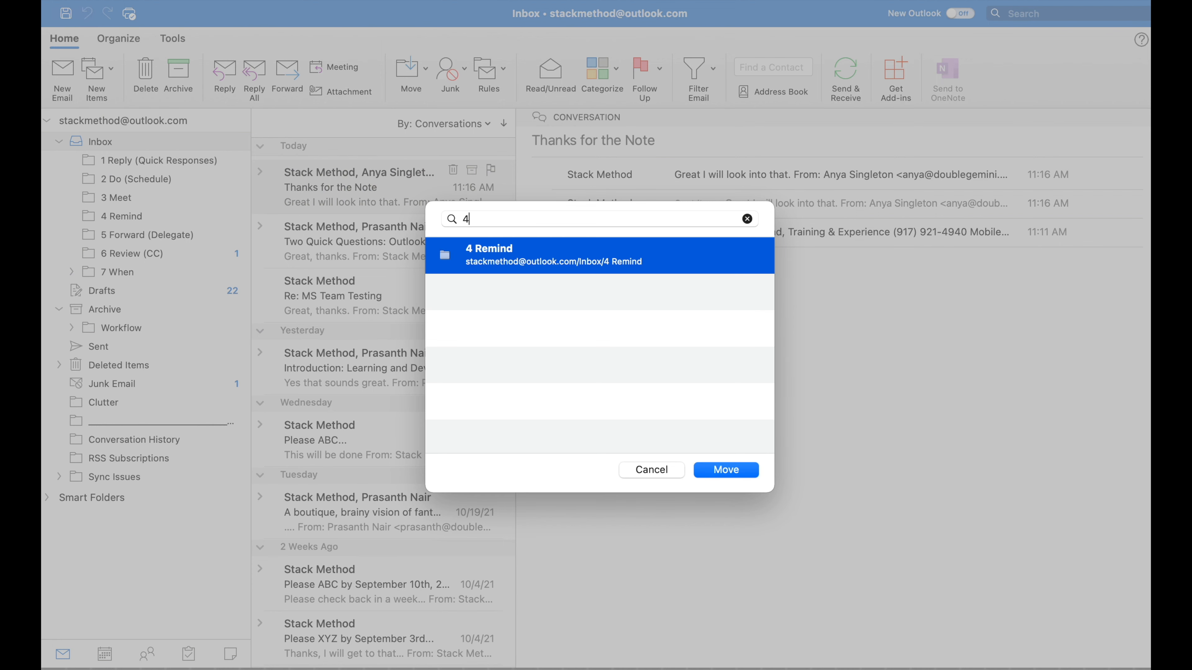
key(Return)
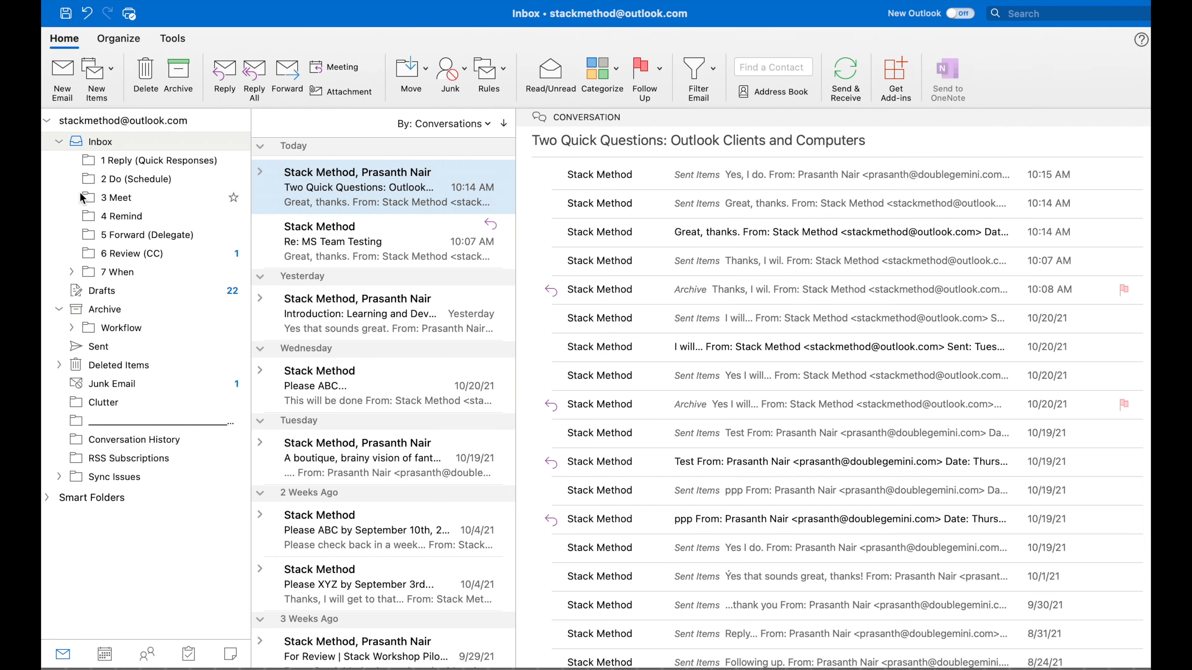
Step: View the contents of the 4 Remind folder and of the Working on Project X folder under 7 When
click(114, 219)
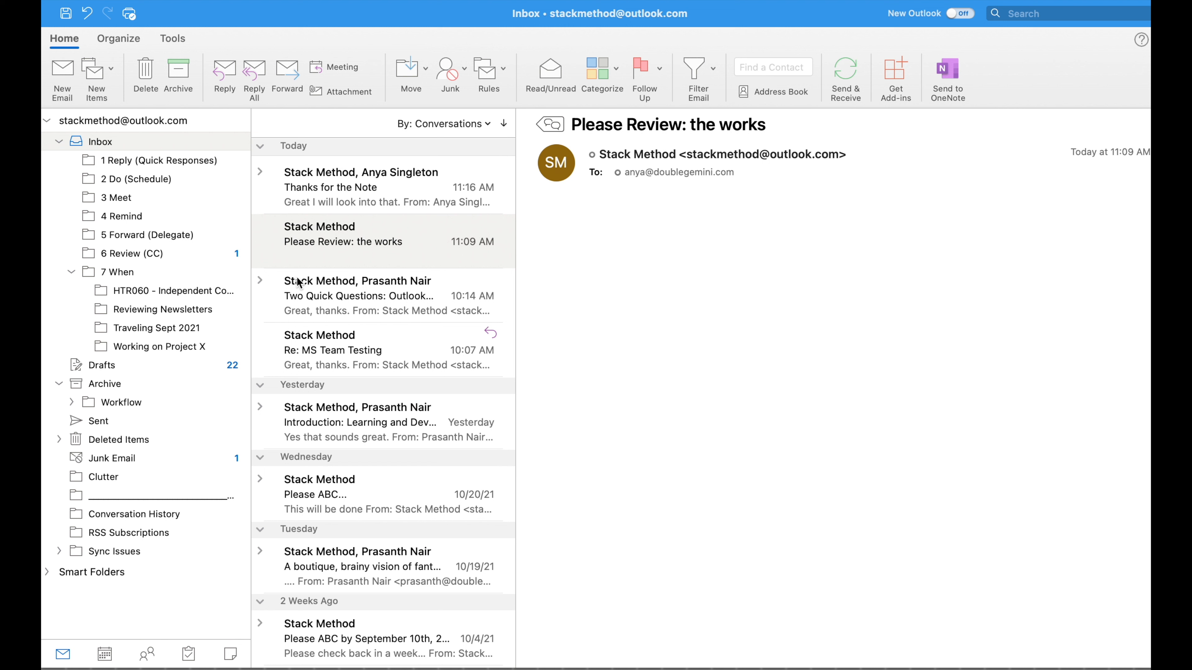
click(161, 346)
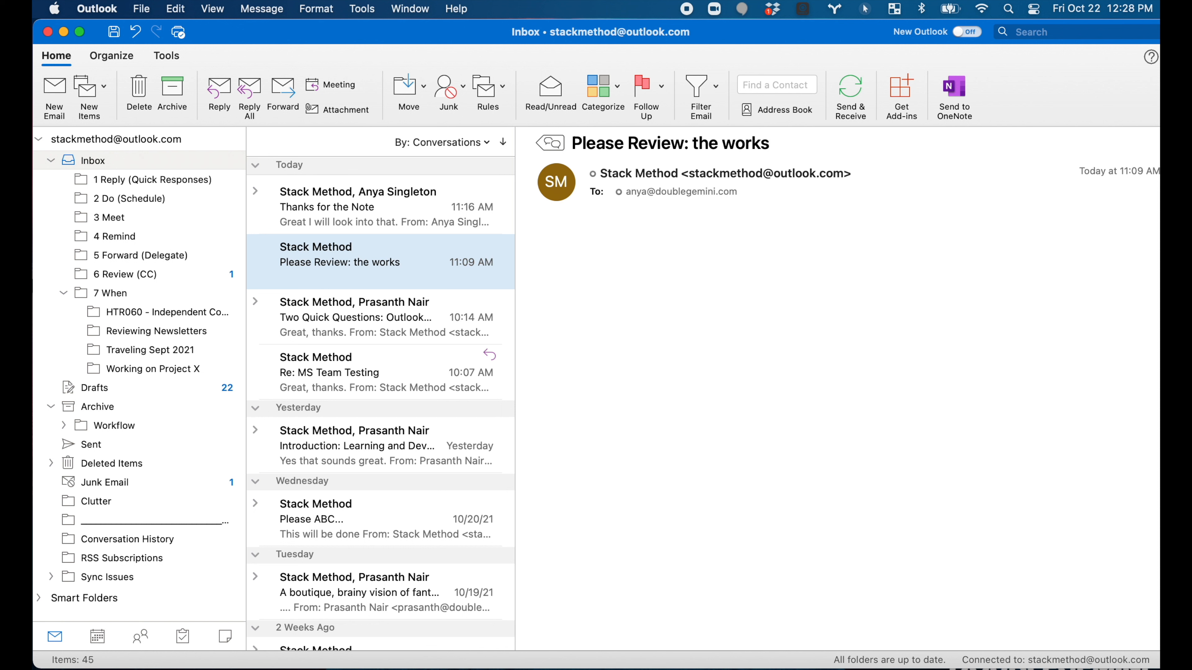
Step: Turn off the New message and Message sent sounds in the notification preferences
click(87, 13)
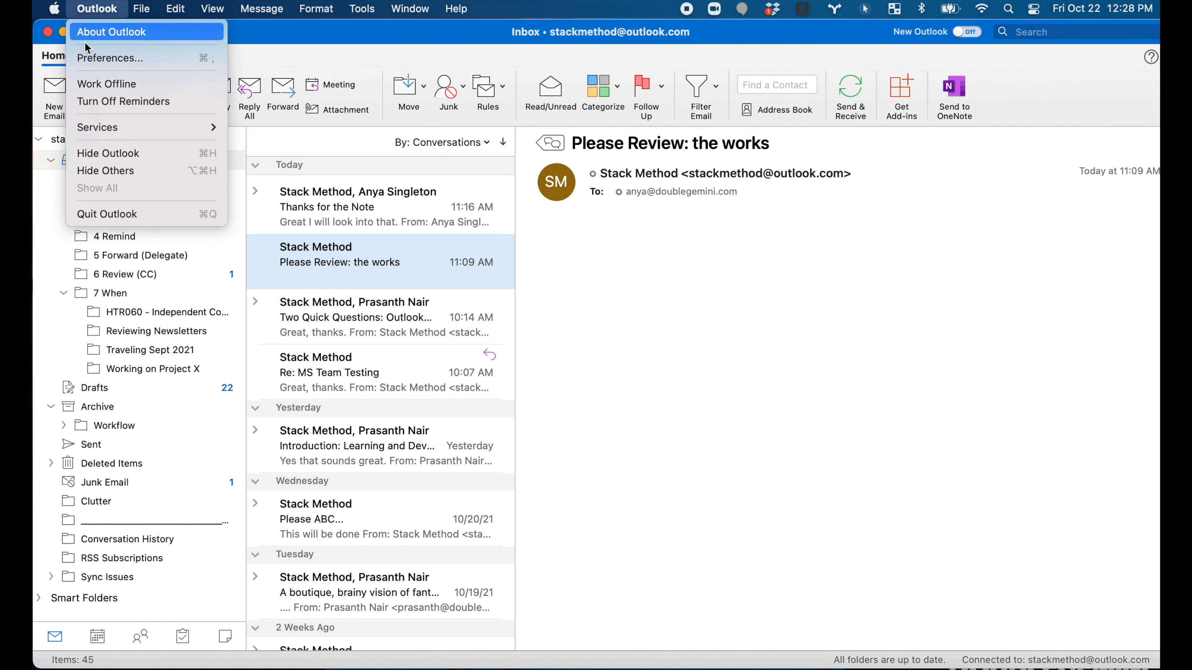
click(88, 58)
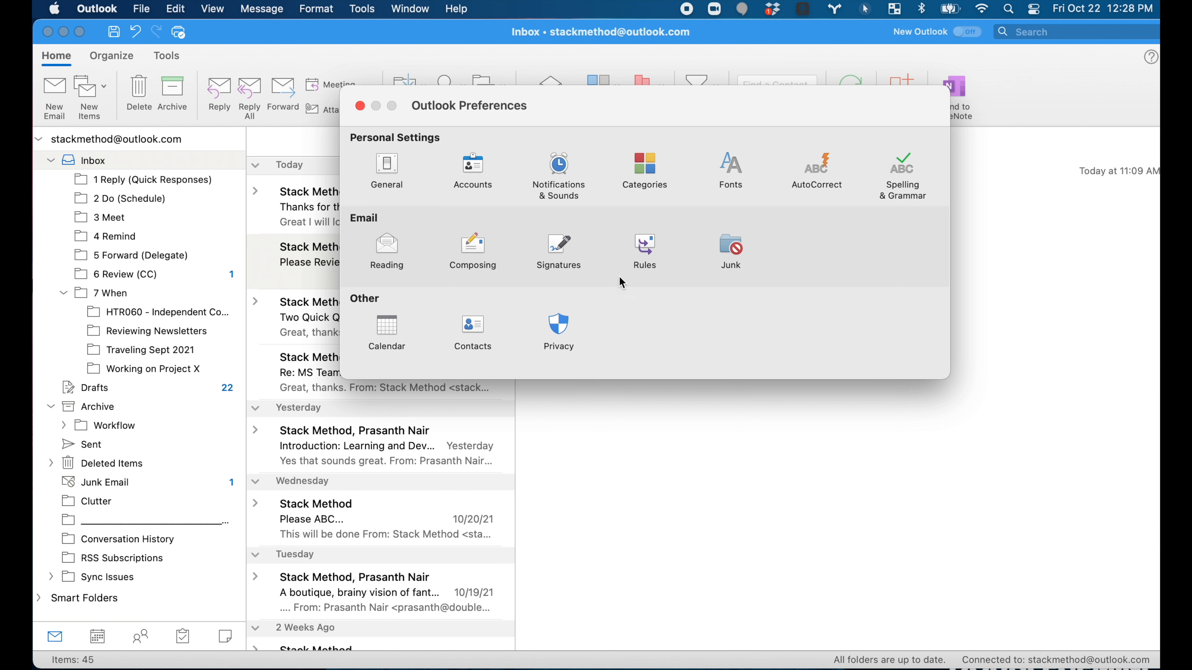
click(562, 162)
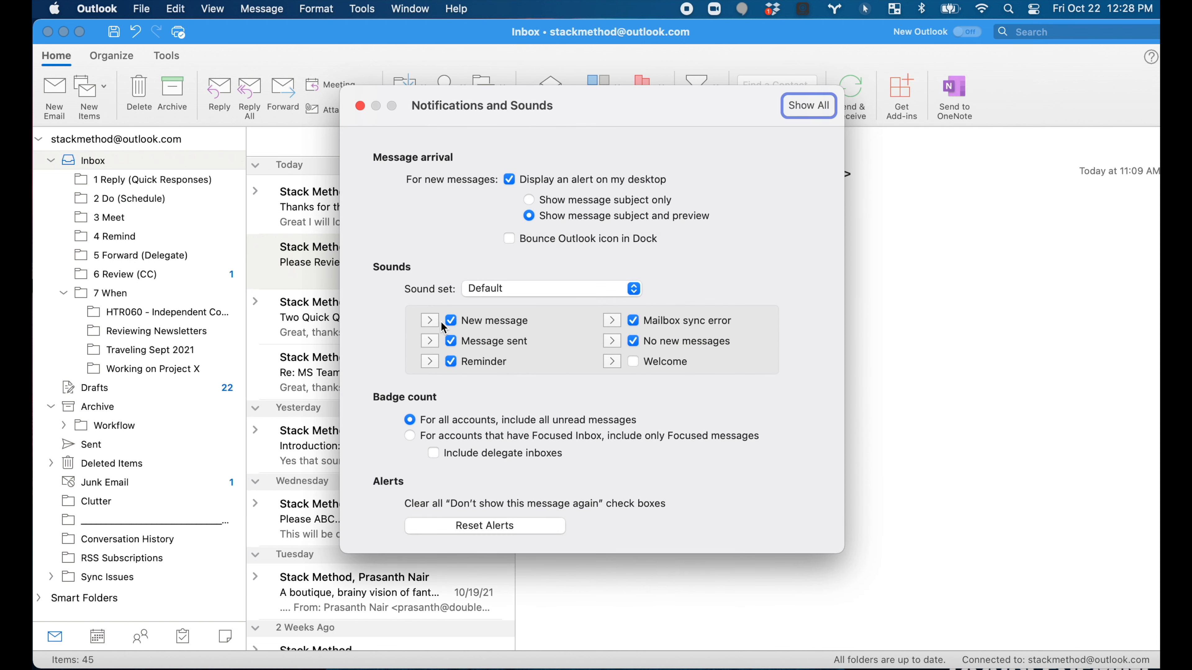
click(452, 322)
click(451, 343)
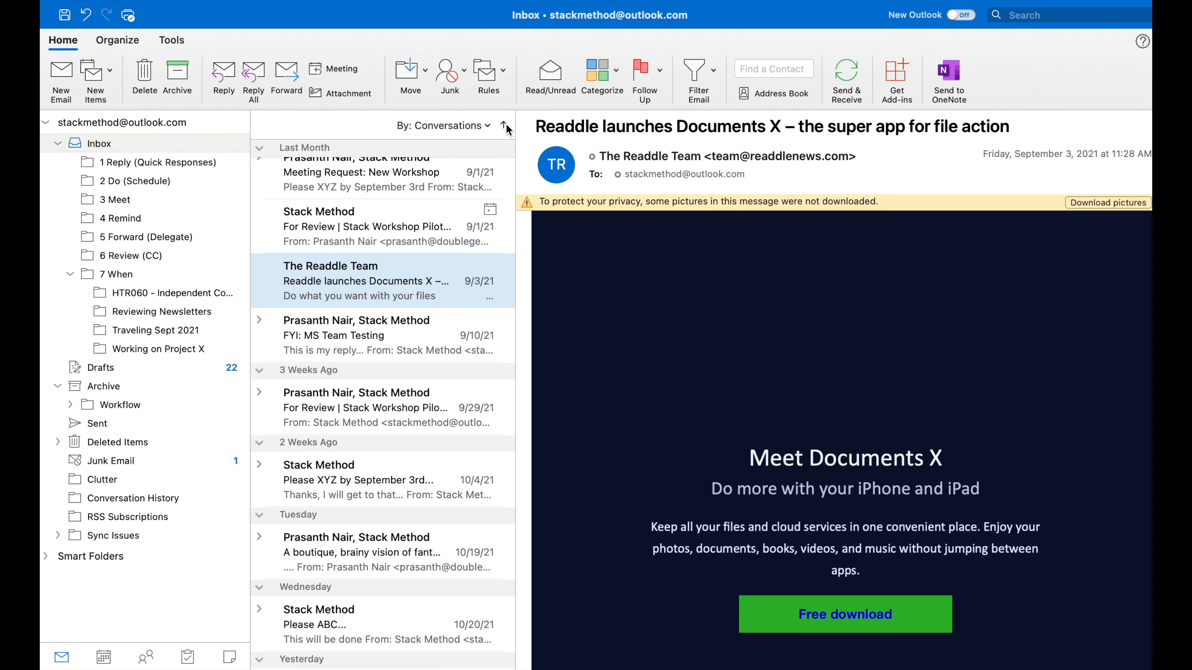
Step: Create a rule from the selected Readdle message and shorten its name to "The Readdle Team"
click(499, 74)
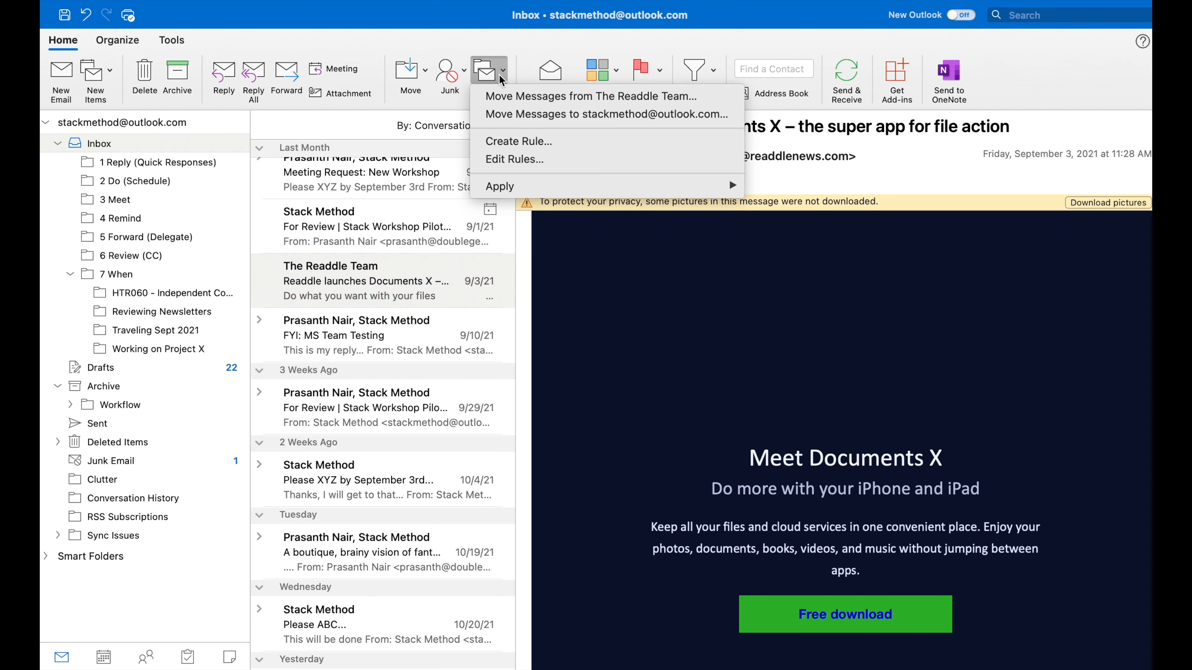
click(499, 146)
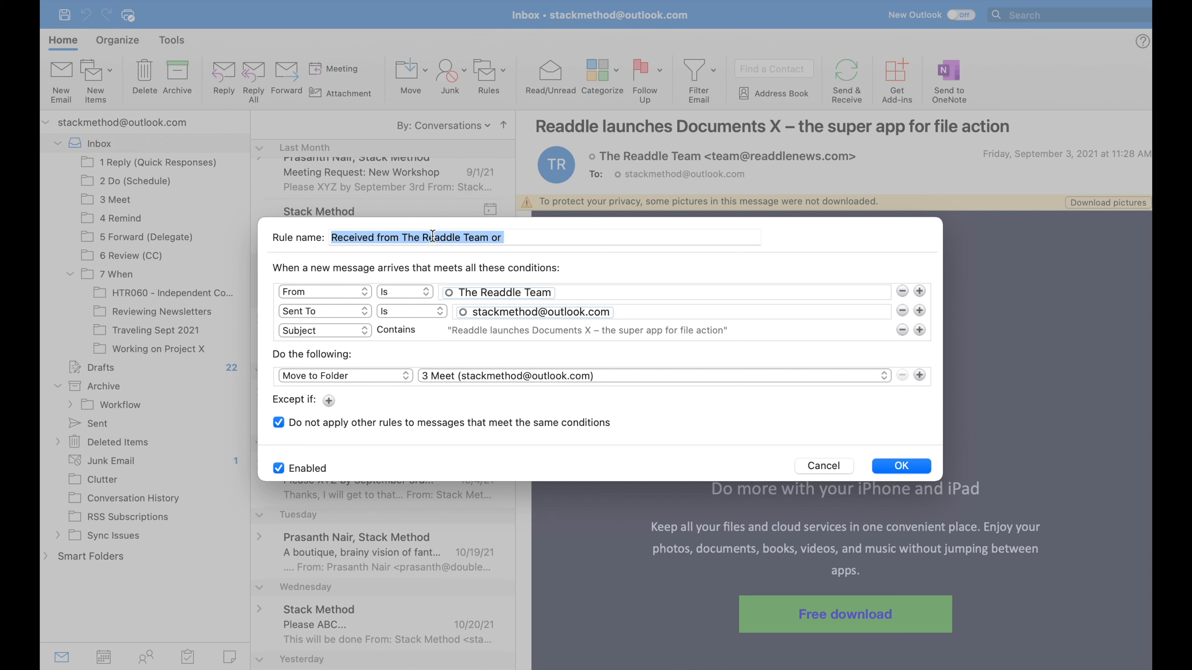
click(402, 237)
key(BackSpace)
key(BackSpace)
key(BackSpace)
key(BackSpace)
key(BackSpace)
key(BackSpace)
key(BackSpace)
key(BackSpace)
key(BackSpace)
key(BackSpace)
key(BackSpace)
key(BackSpace)
key(BackSpace)
key(BackSpace)
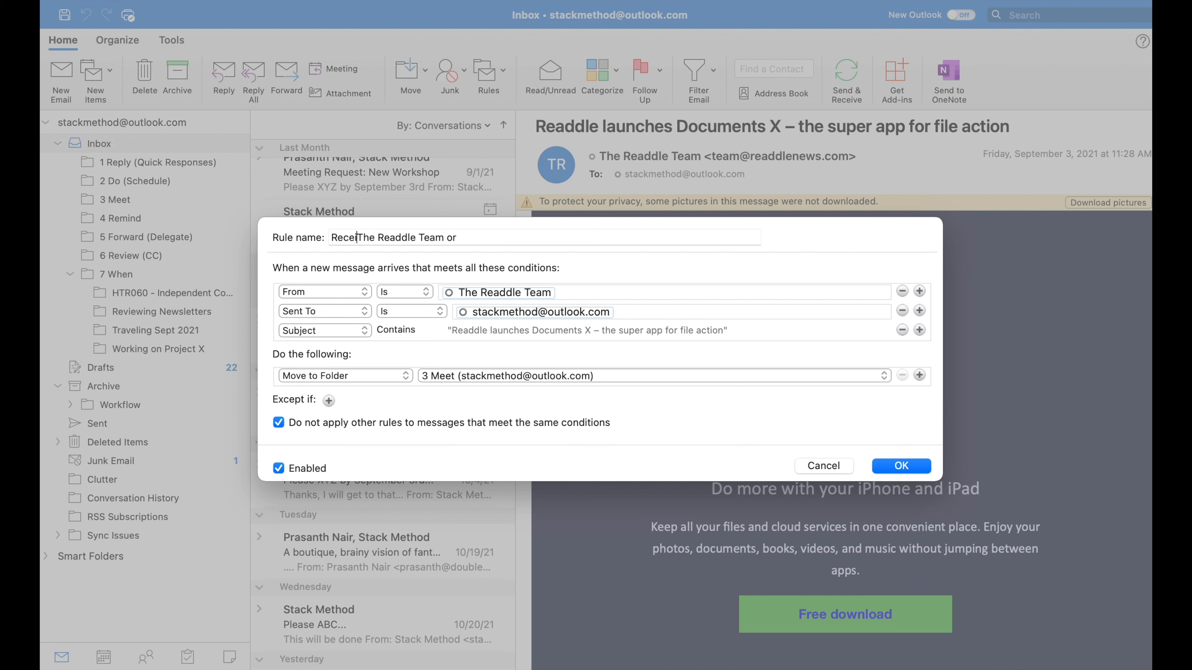
click(477, 235)
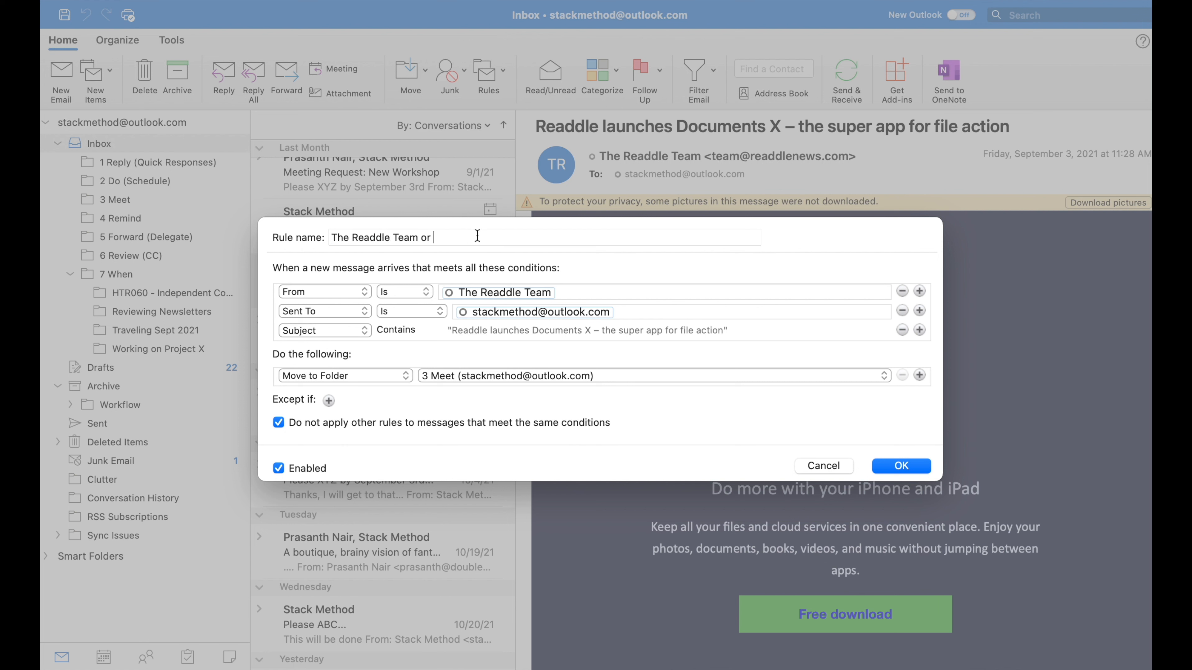
key(BackSpace)
key(BackSpace)
key(BackSpace)
key(BackSpace)
Step: Add Body, Subject or Body, Date Received, Has Attachments and Size conditions to the rule
click(365, 292)
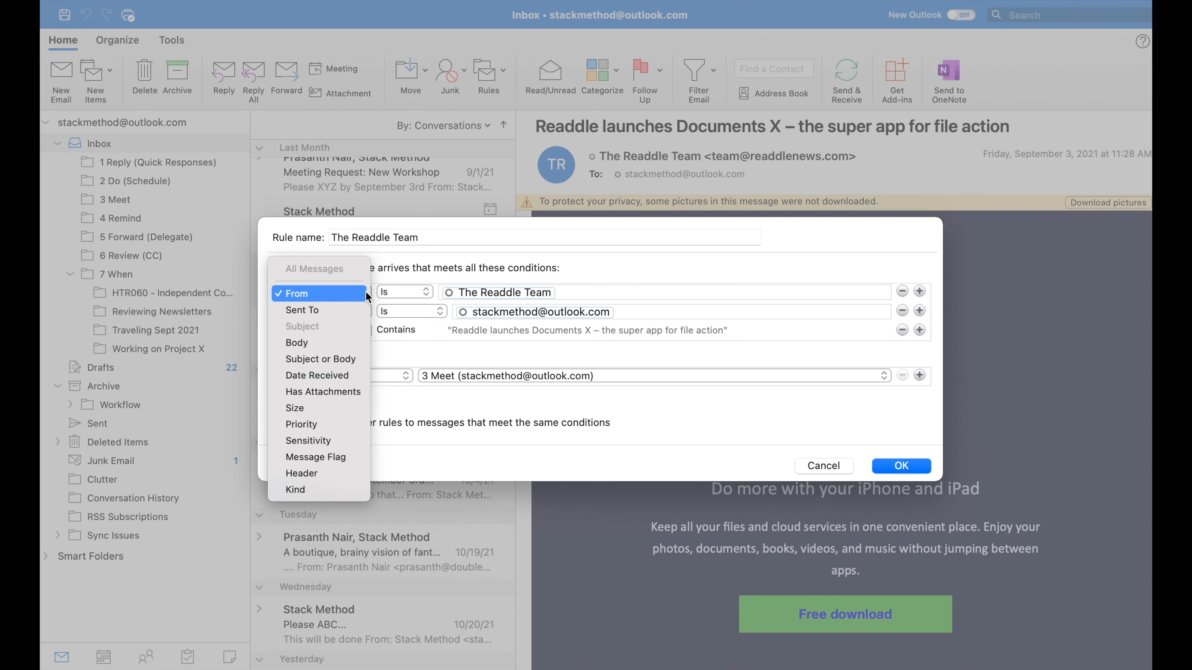
click(634, 296)
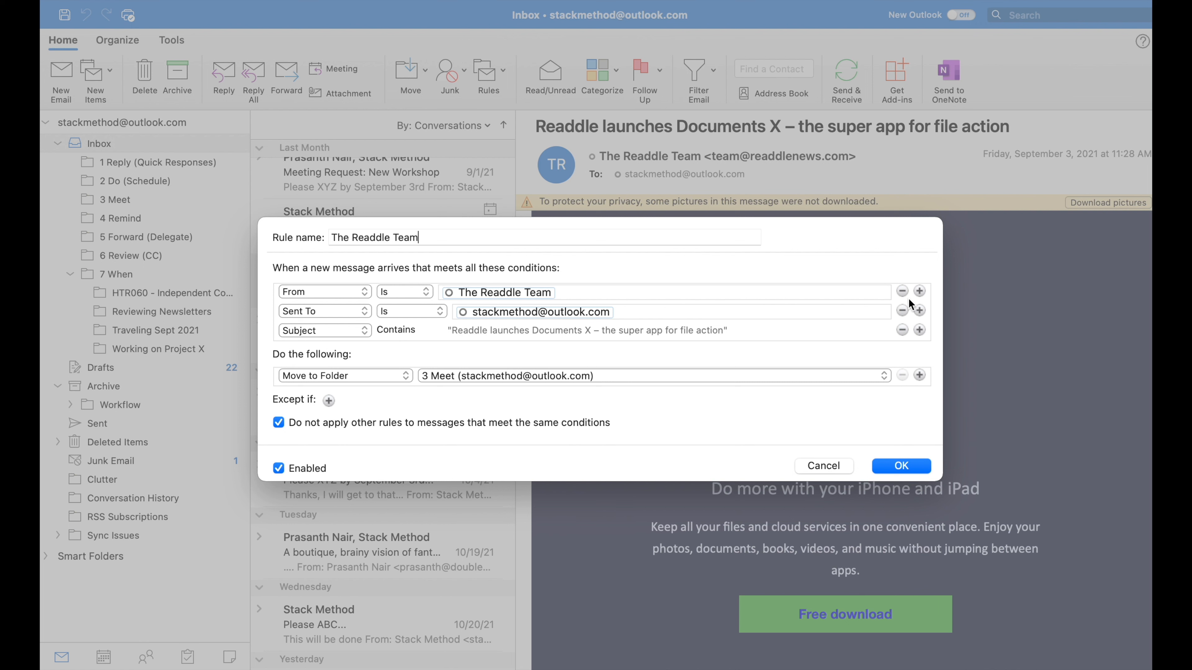
click(919, 291)
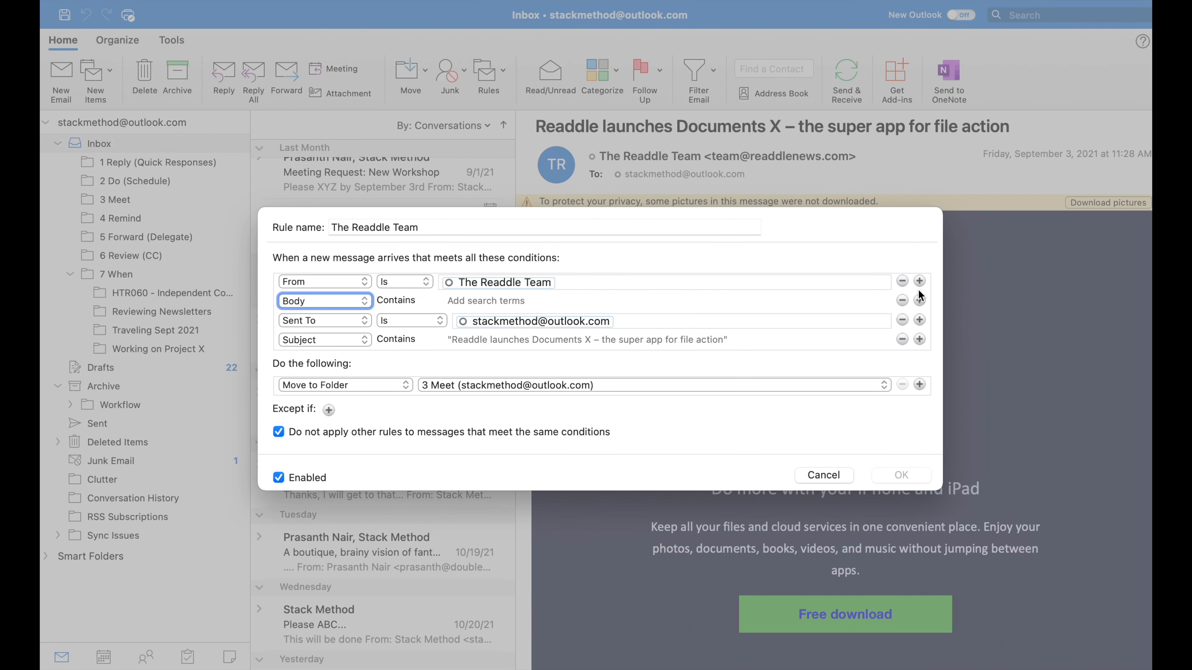
click(919, 281)
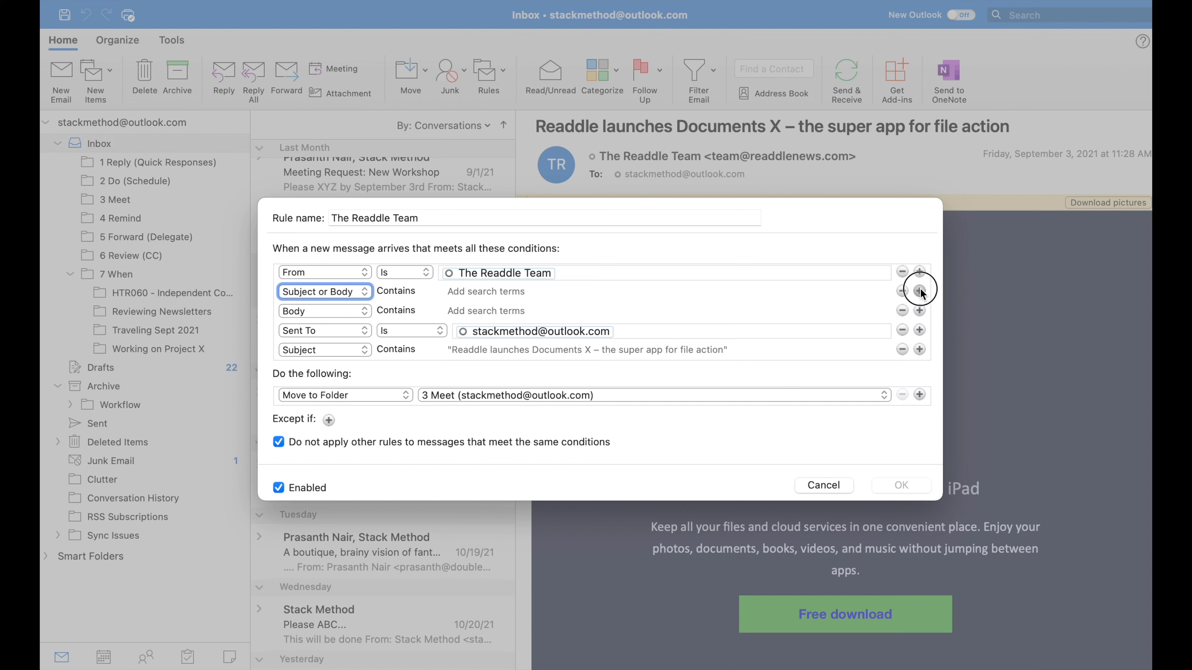
click(919, 291)
click(920, 310)
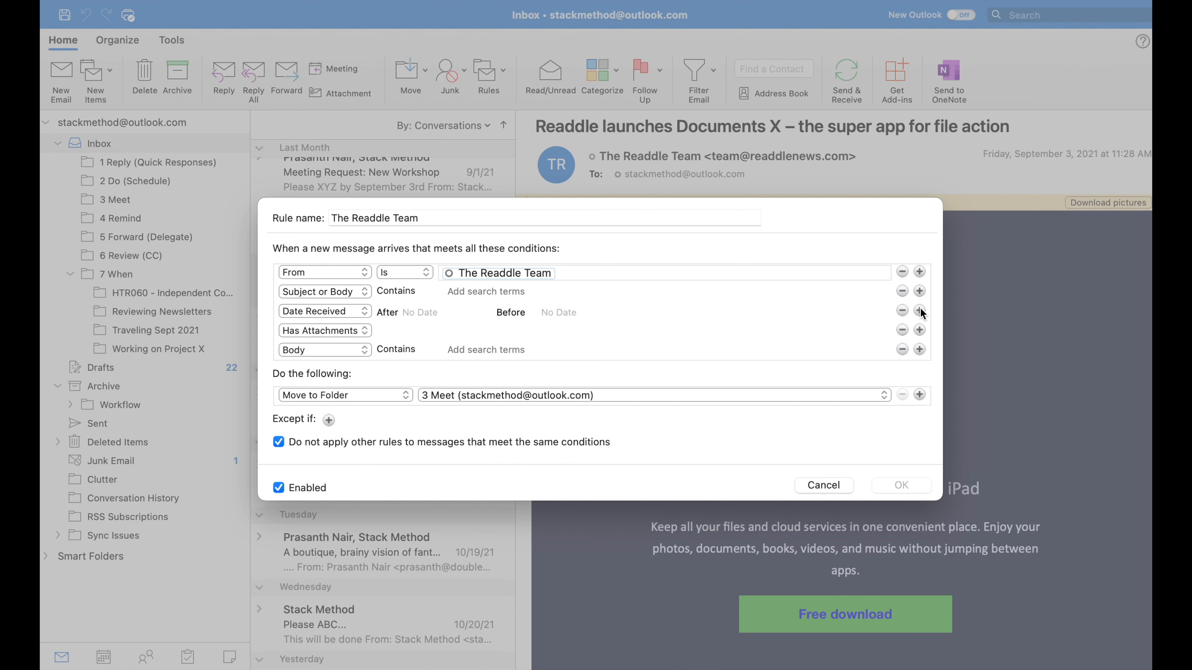
click(919, 349)
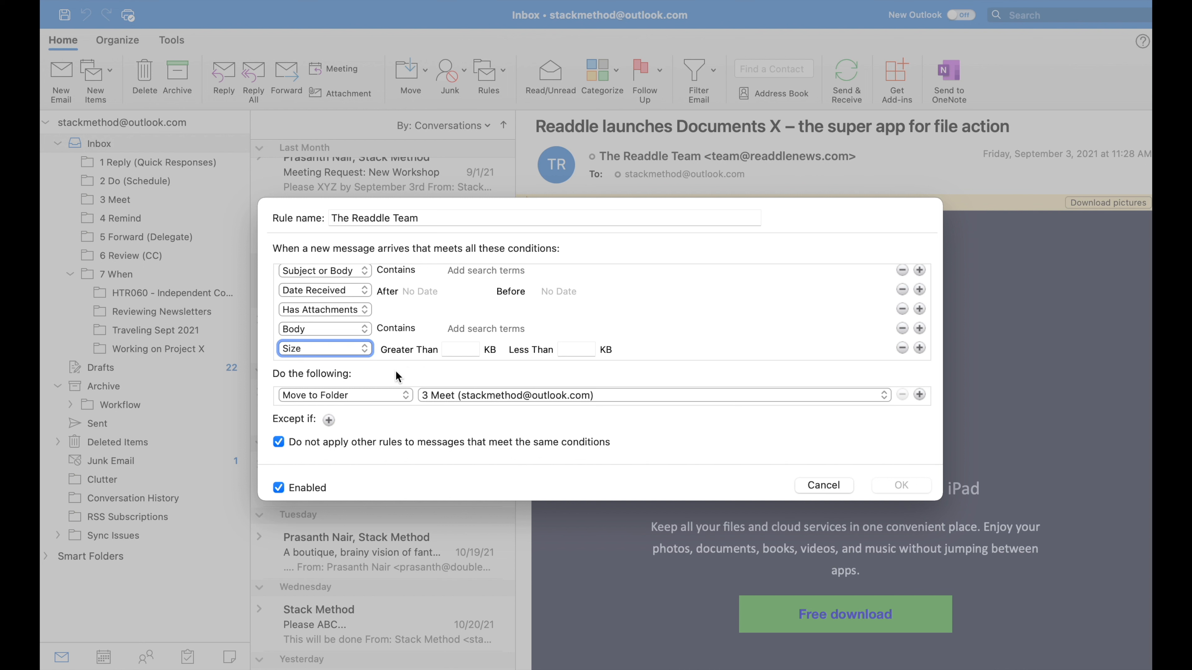
Step: Keep Move to Folder as the rule's action and set its destination to 6 Review (CC)
click(405, 396)
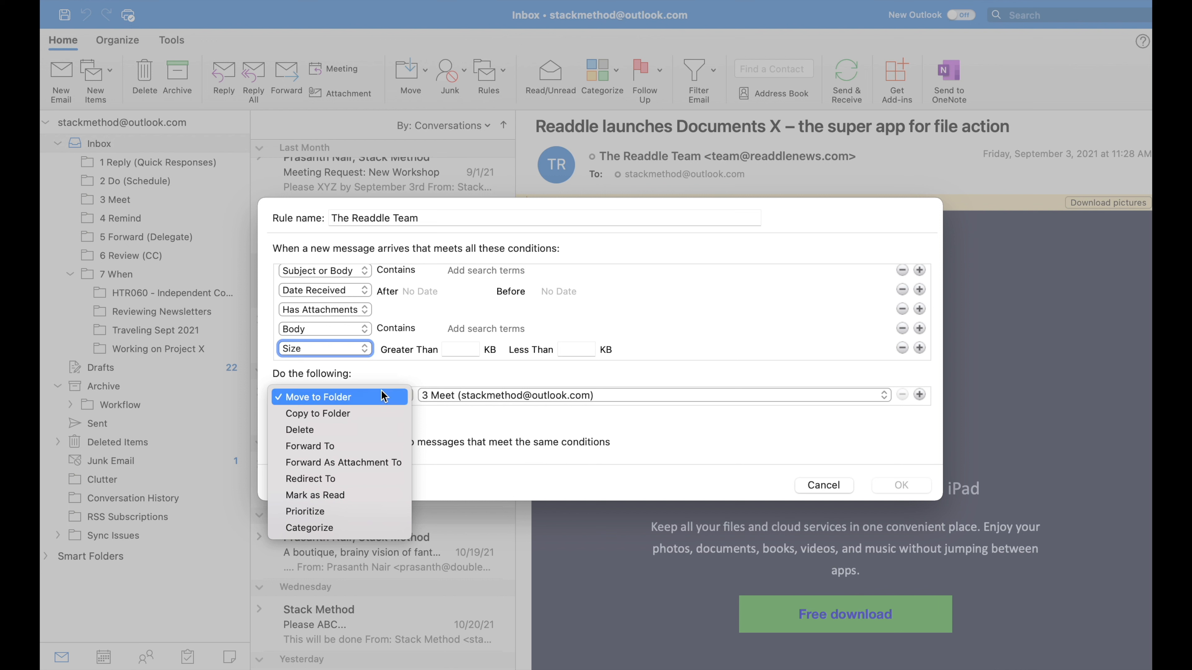
click(370, 397)
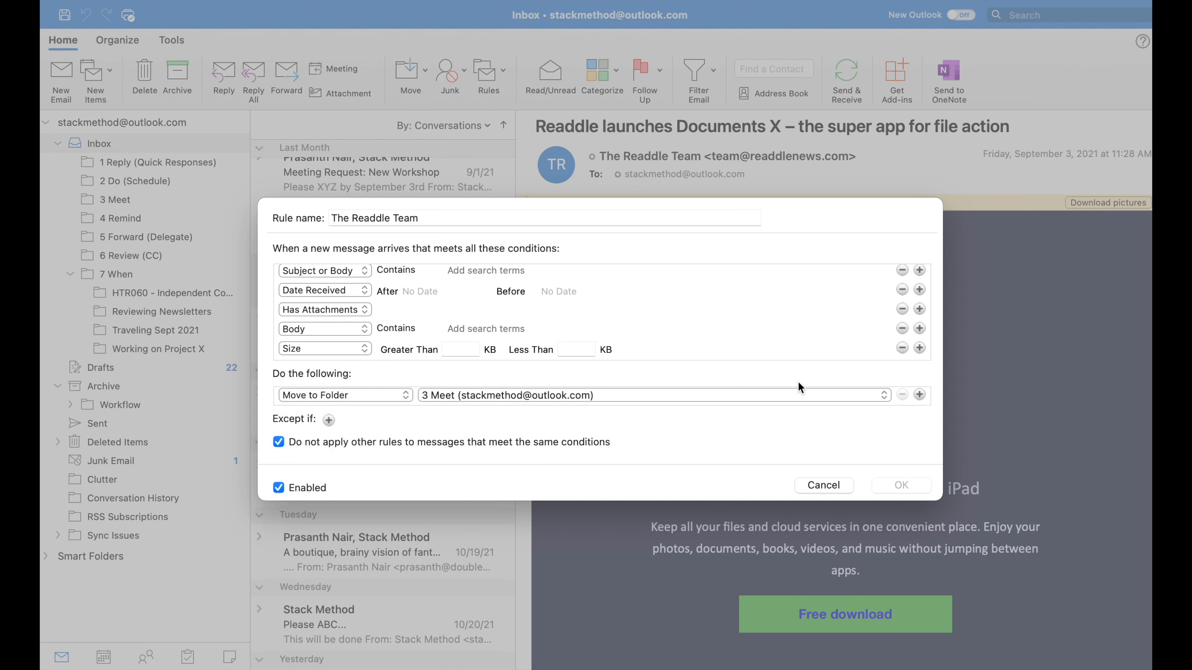
click(886, 396)
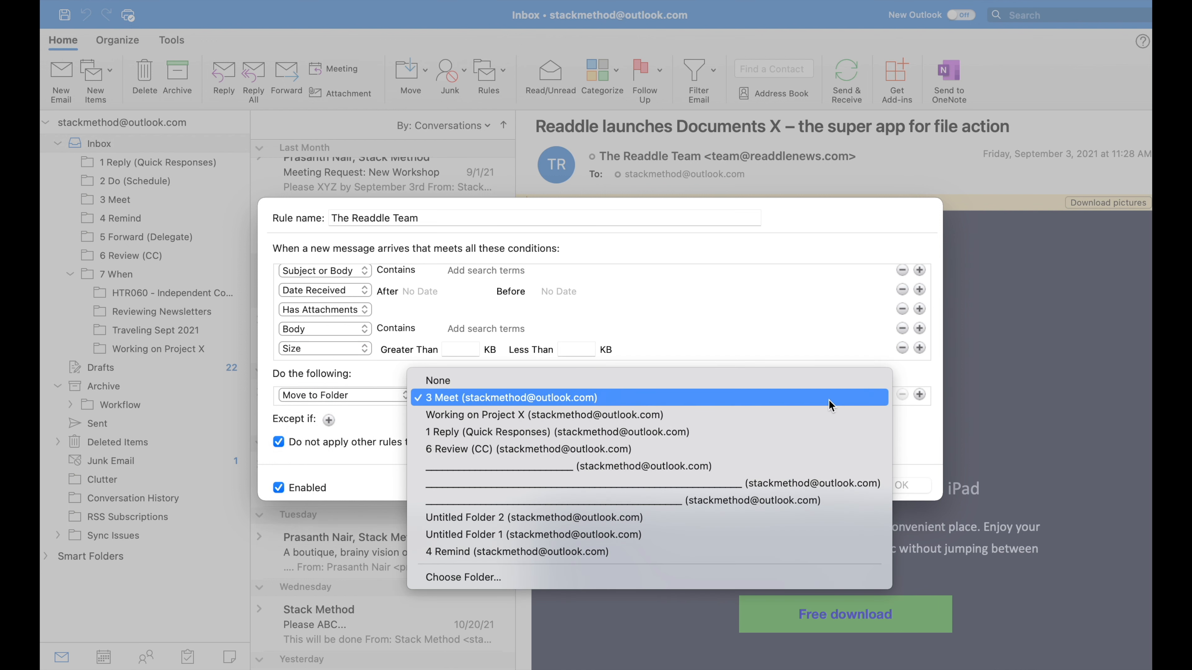
click(765, 448)
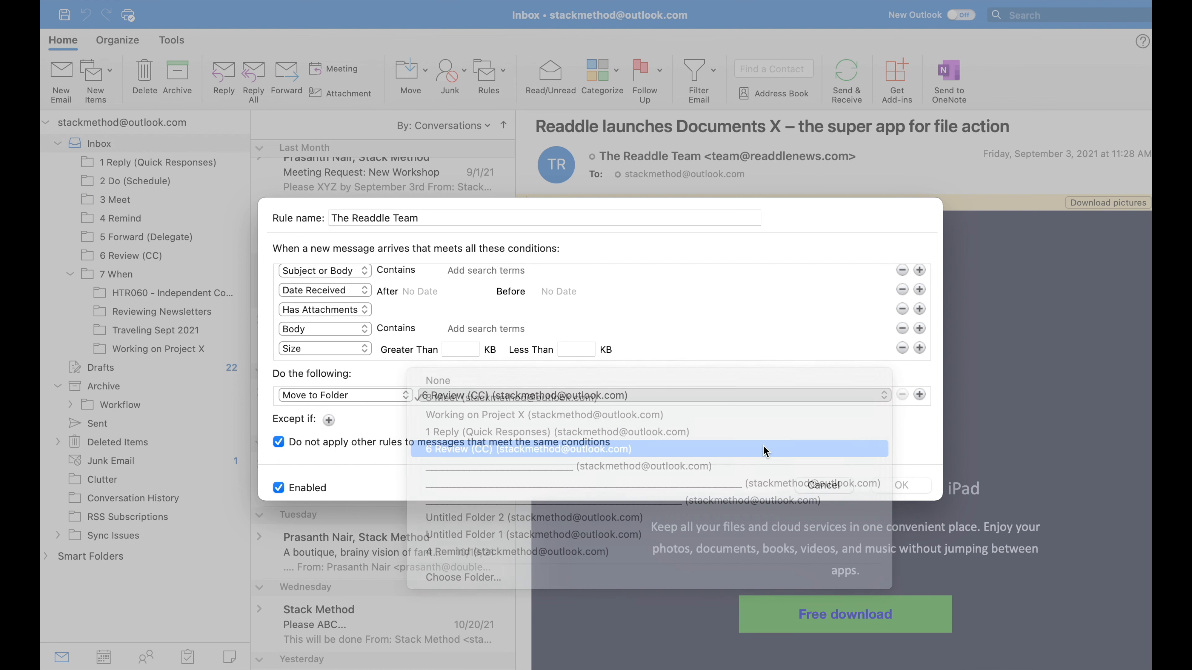
Step: Remove the Date Received, Body, Size and Subject or Body conditions from the rule
click(902, 290)
click(902, 309)
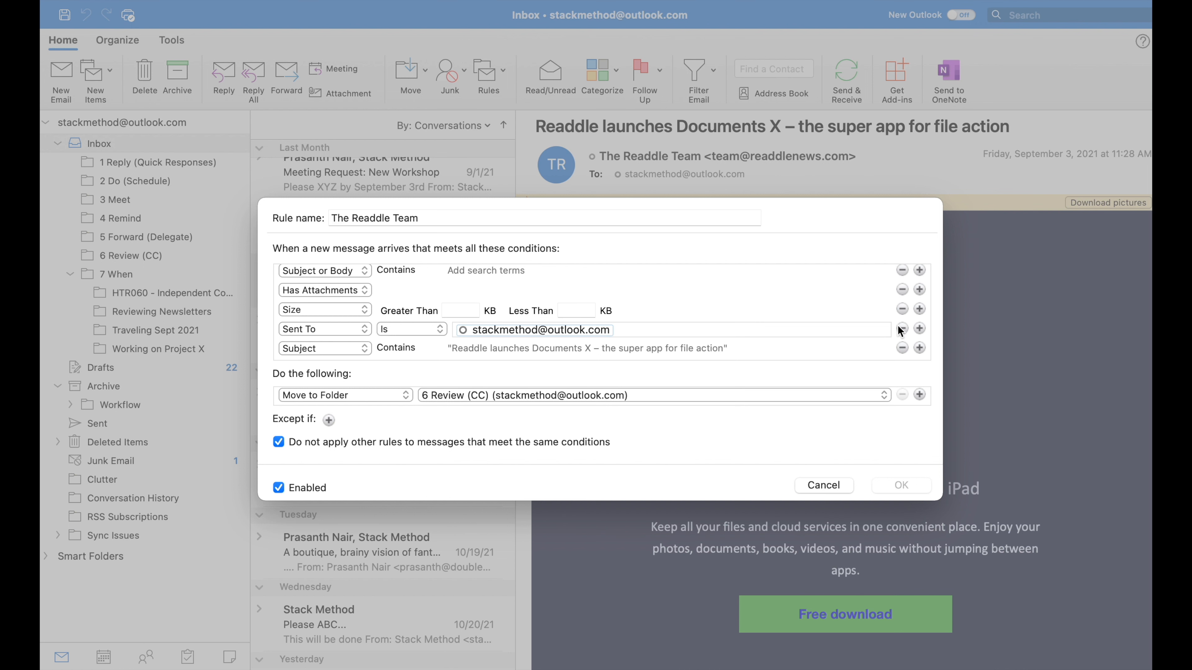
click(901, 310)
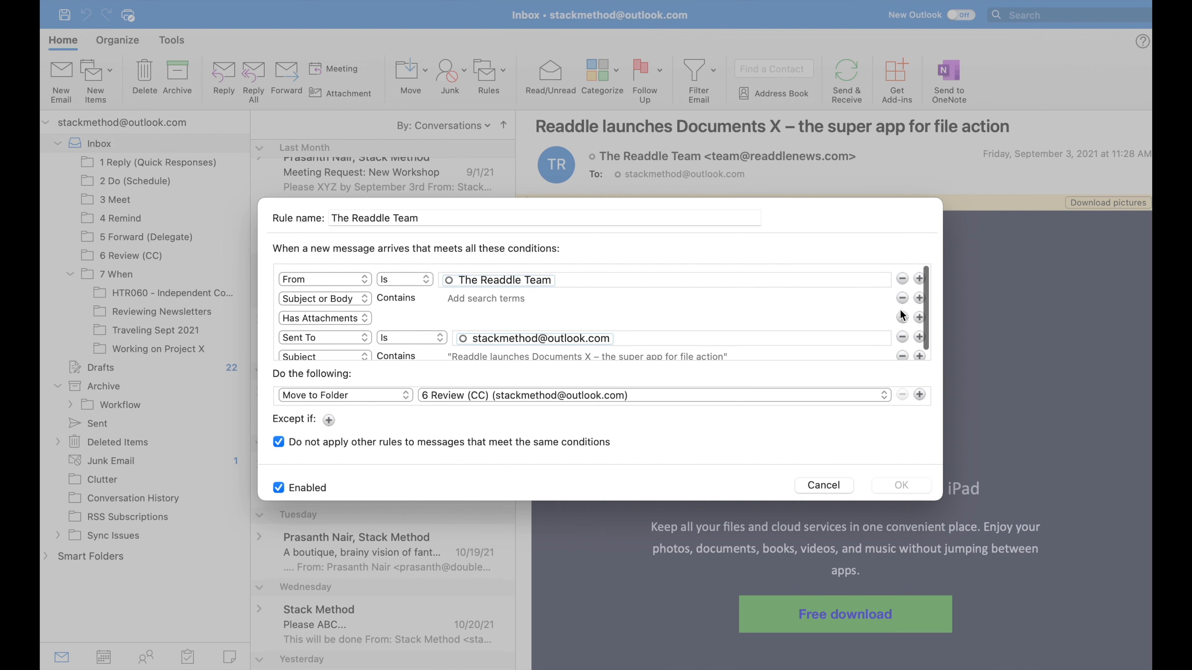
click(902, 292)
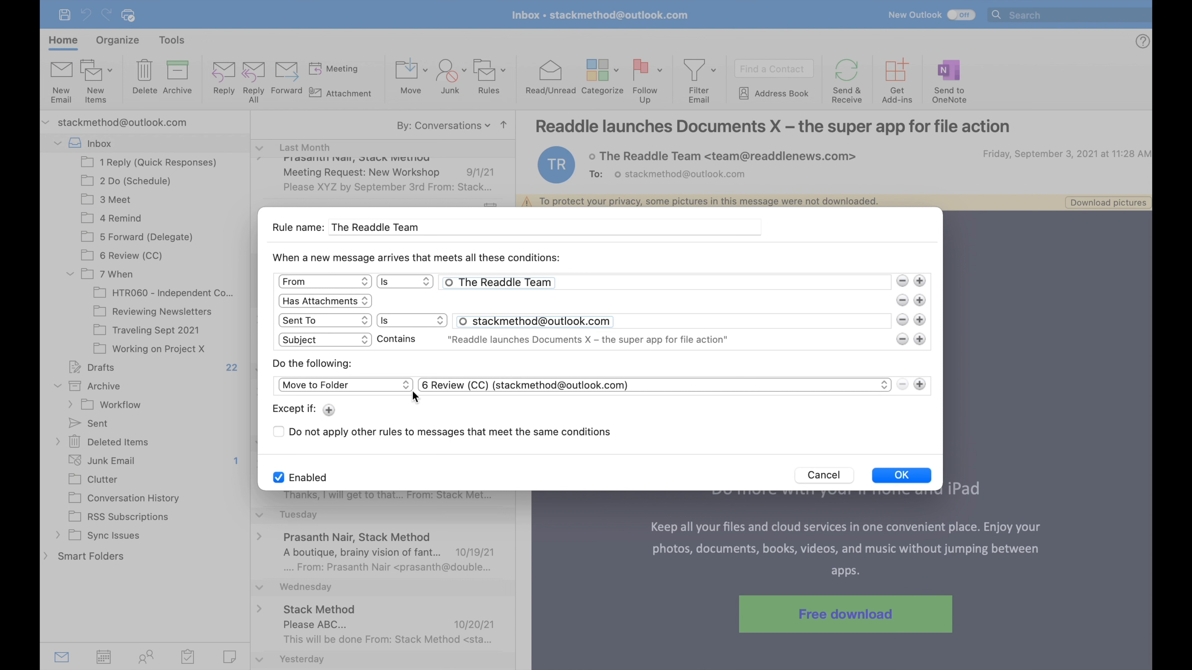
Step: Enable "Do not apply other rules to messages that meet the same conditions" and search for destination folder "6"
click(282, 432)
click(882, 386)
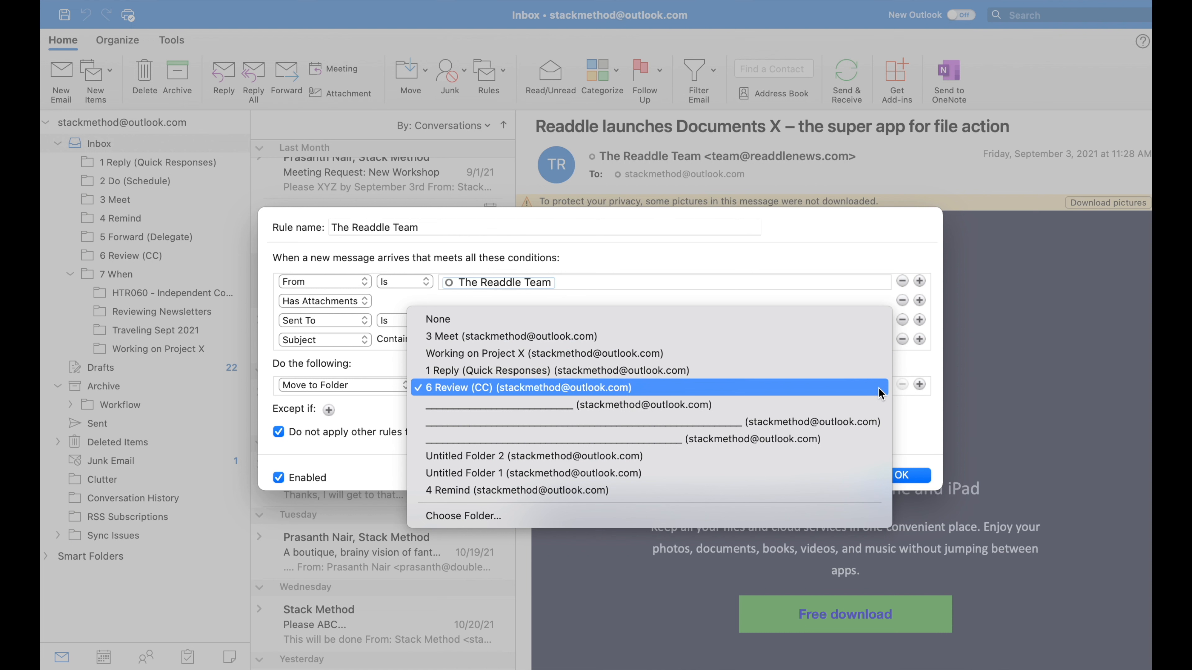
click(551, 517)
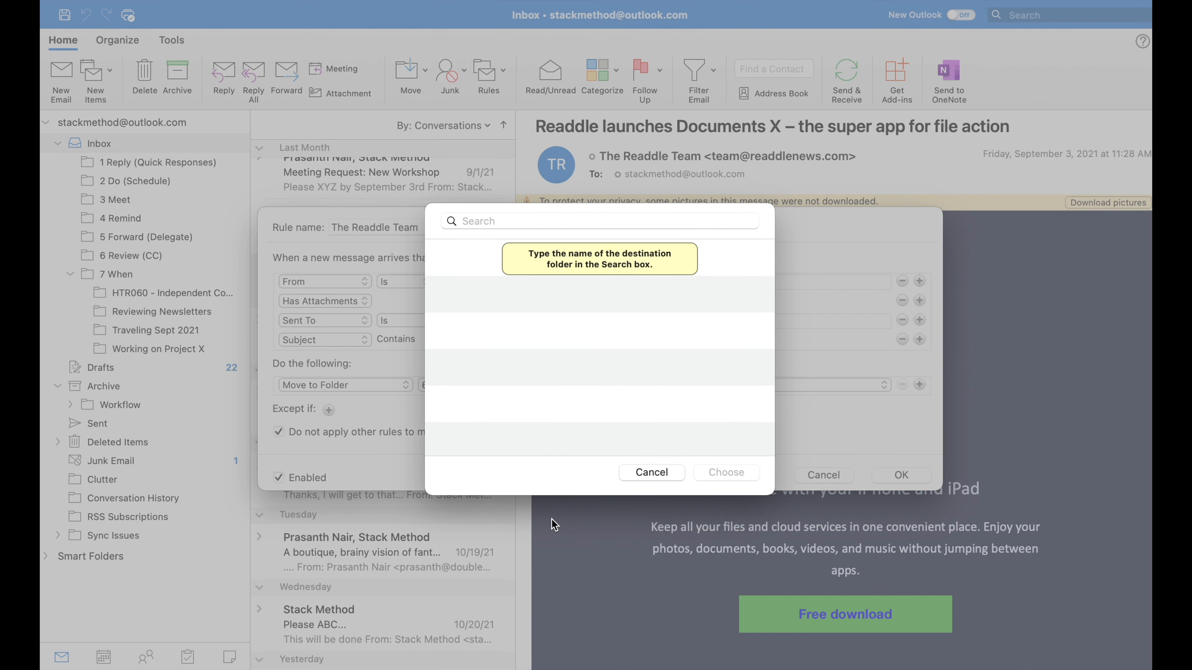
text(6)
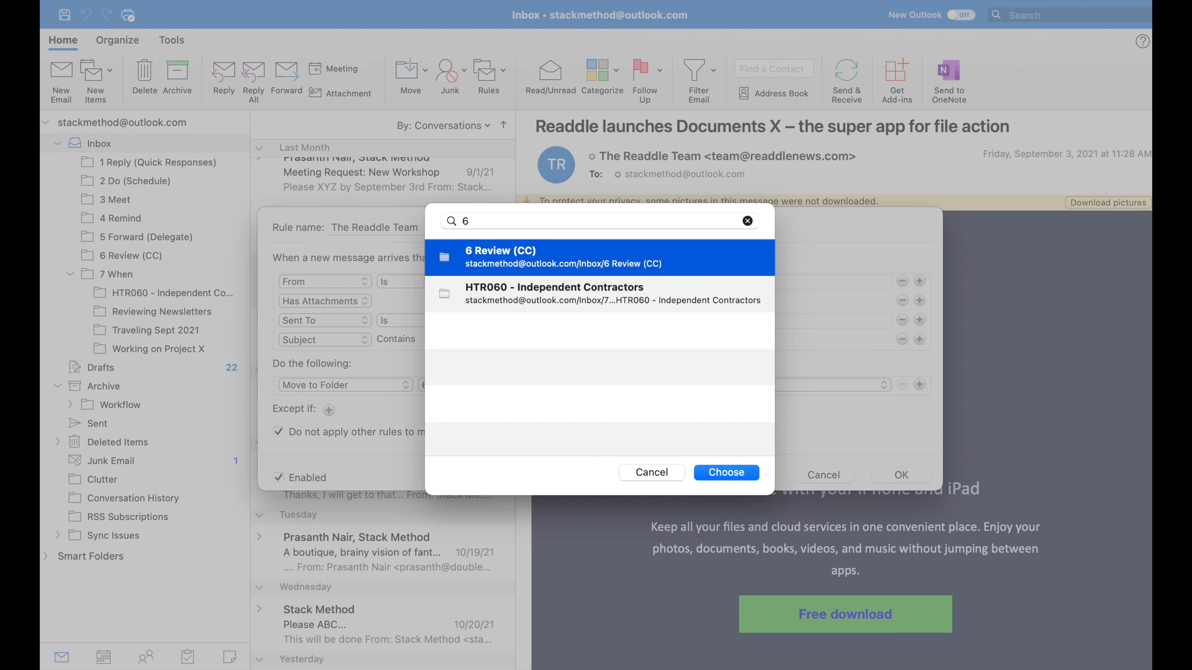